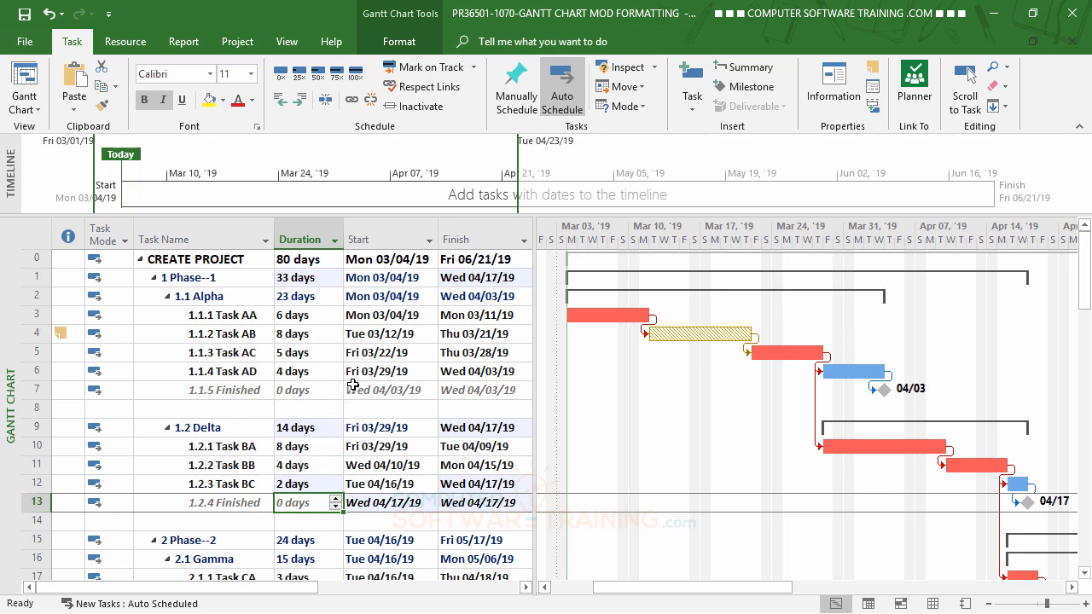
Step: Open the advanced task information for Task CB in Phase--2's Gamma group and check its deadline setting
scroll(352, 384, "down", 5)
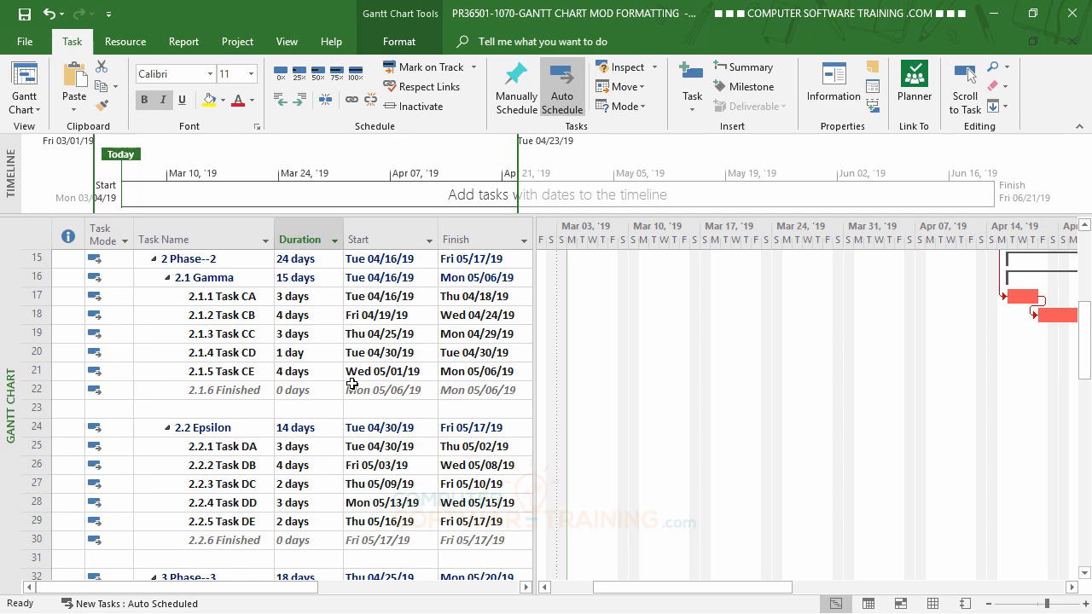
scroll(353, 385, "up", 2)
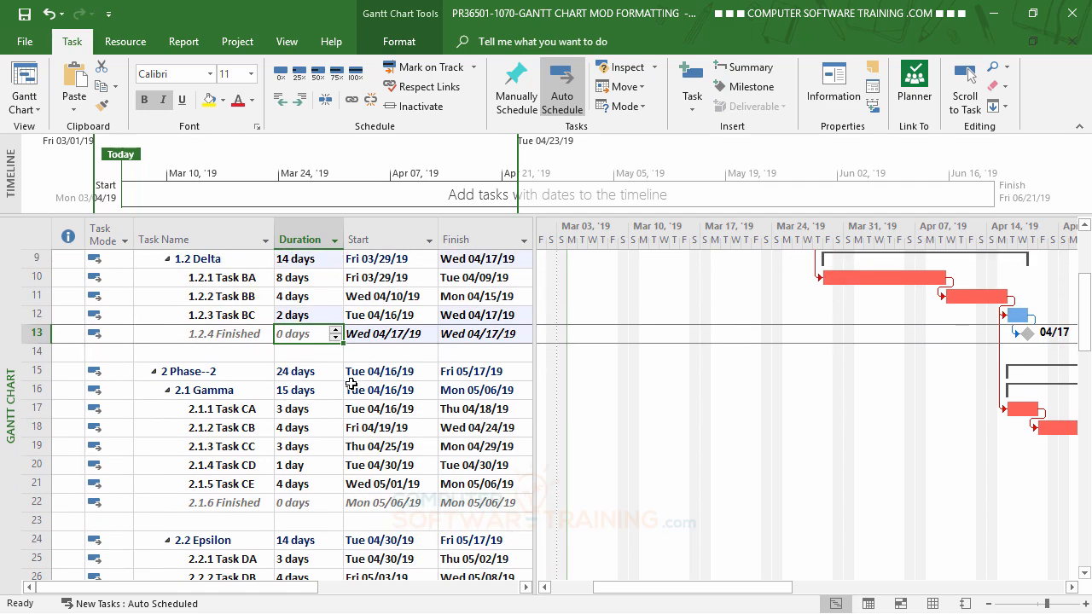
left_click(246, 446)
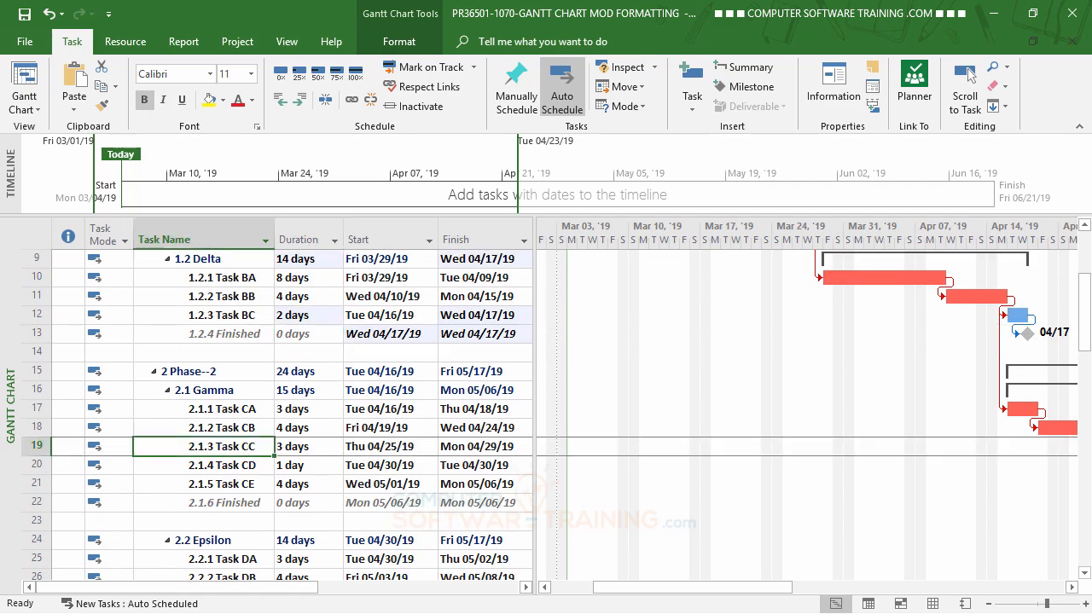
left_click_drag(756, 588, 895, 588)
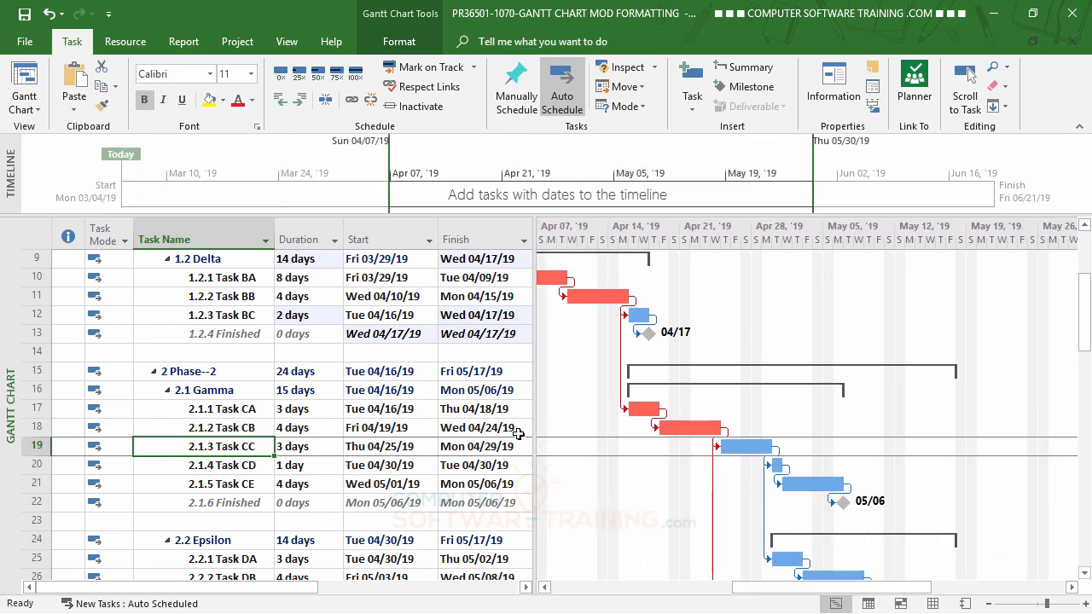
left_click(234, 428)
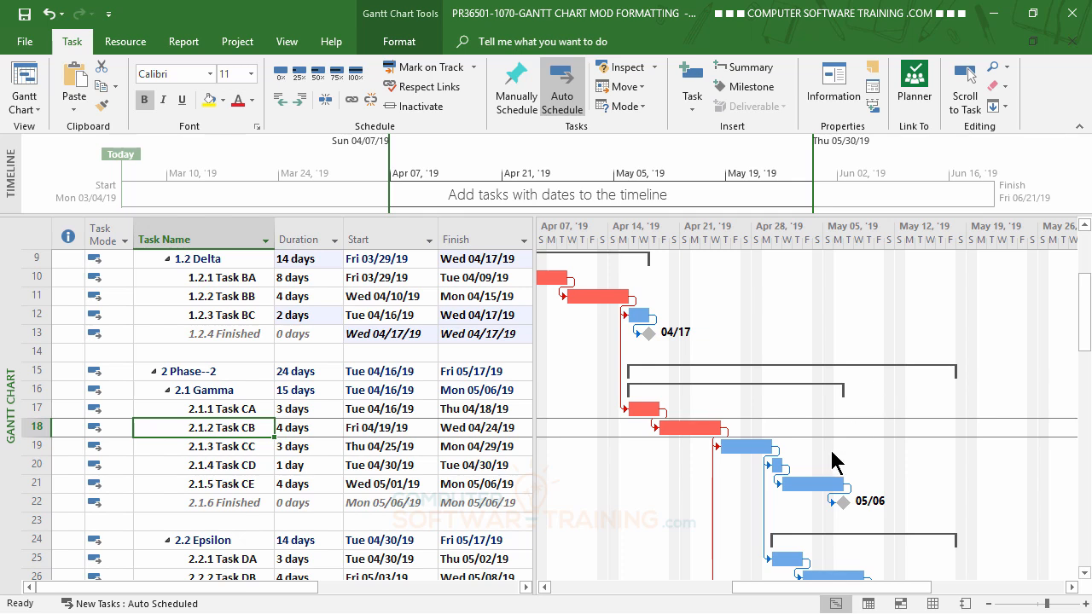
double_click(220, 429)
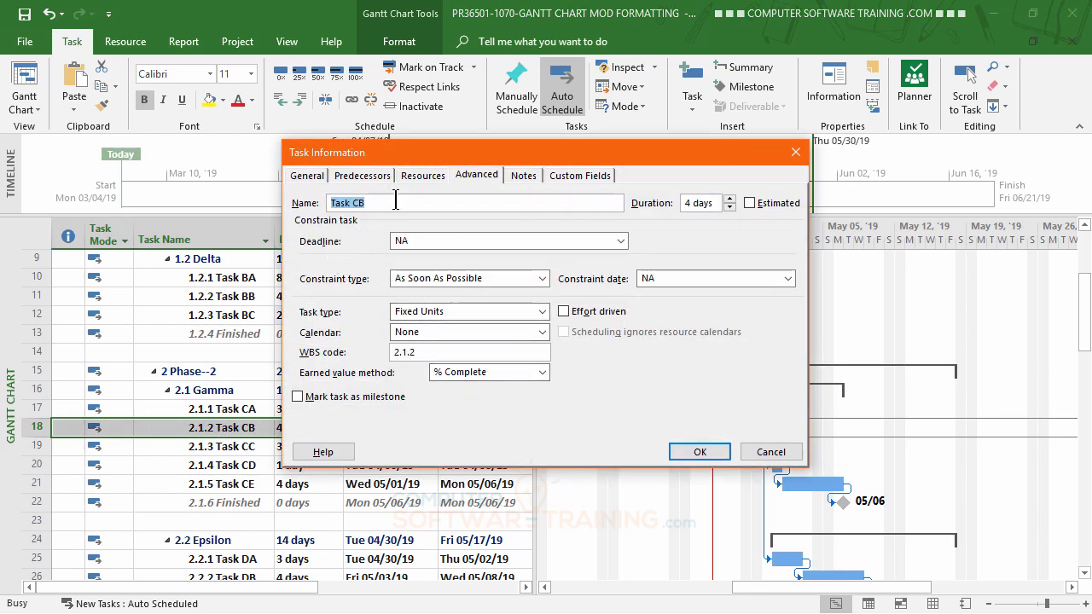
left_click(473, 175)
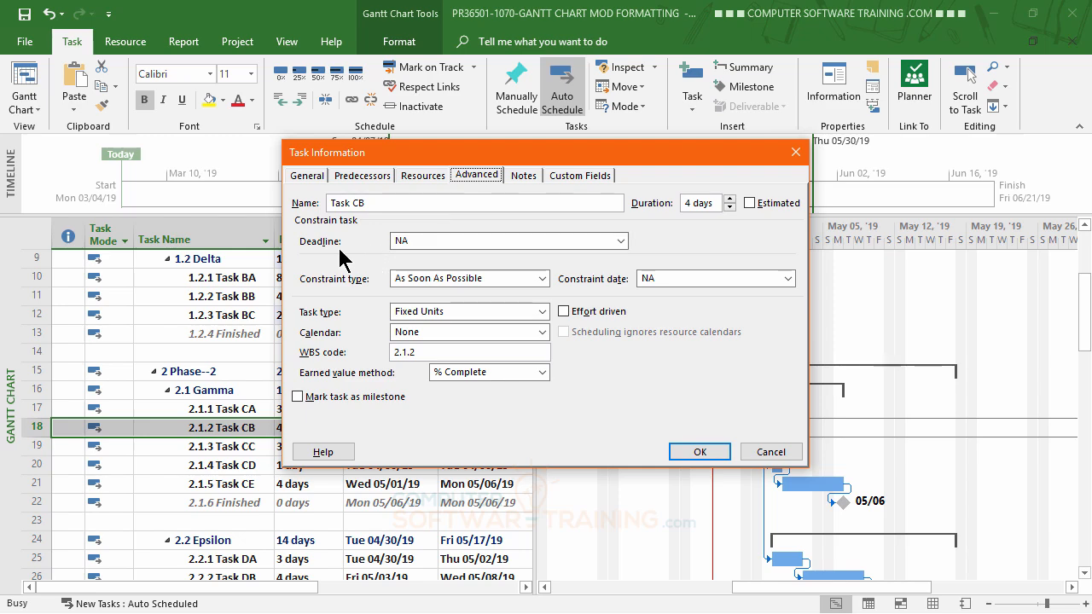
left_click(621, 242)
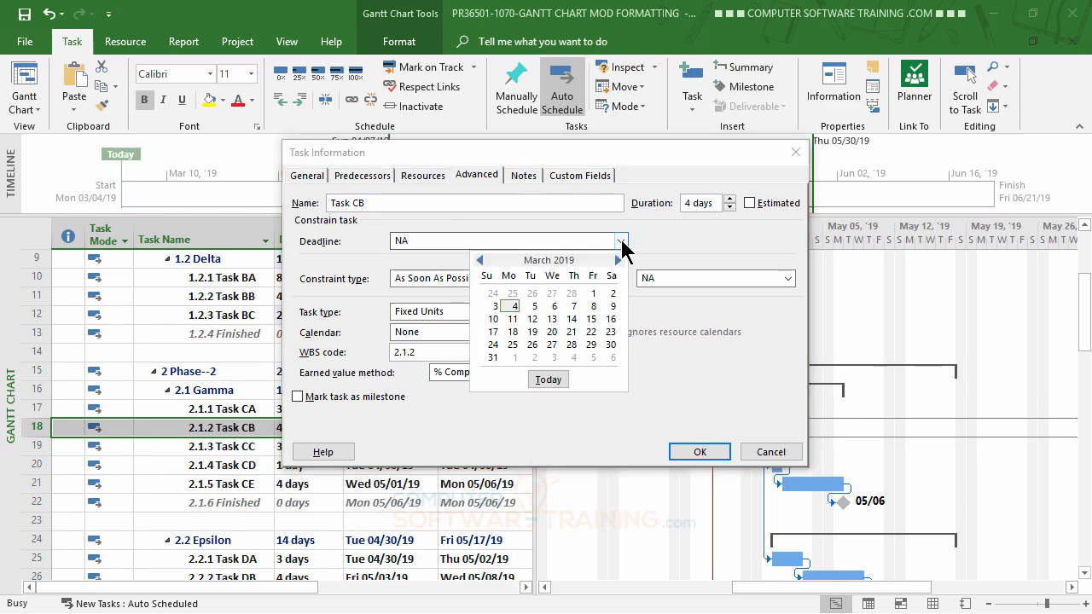
Step: Set Task CB's constraint date to Tue 04/30/19
left_click(784, 273)
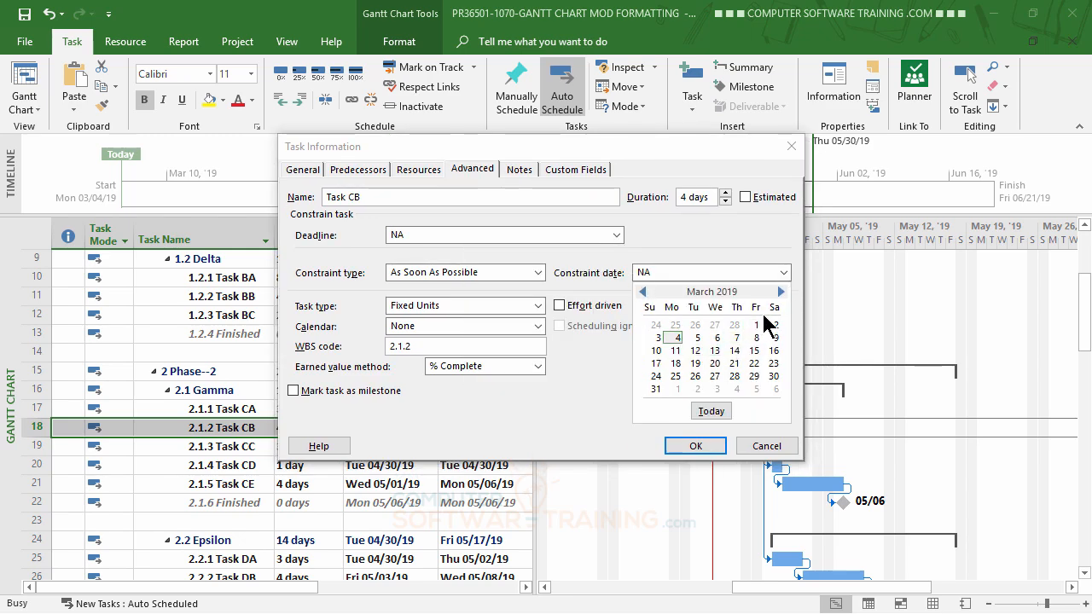
left_click(780, 292)
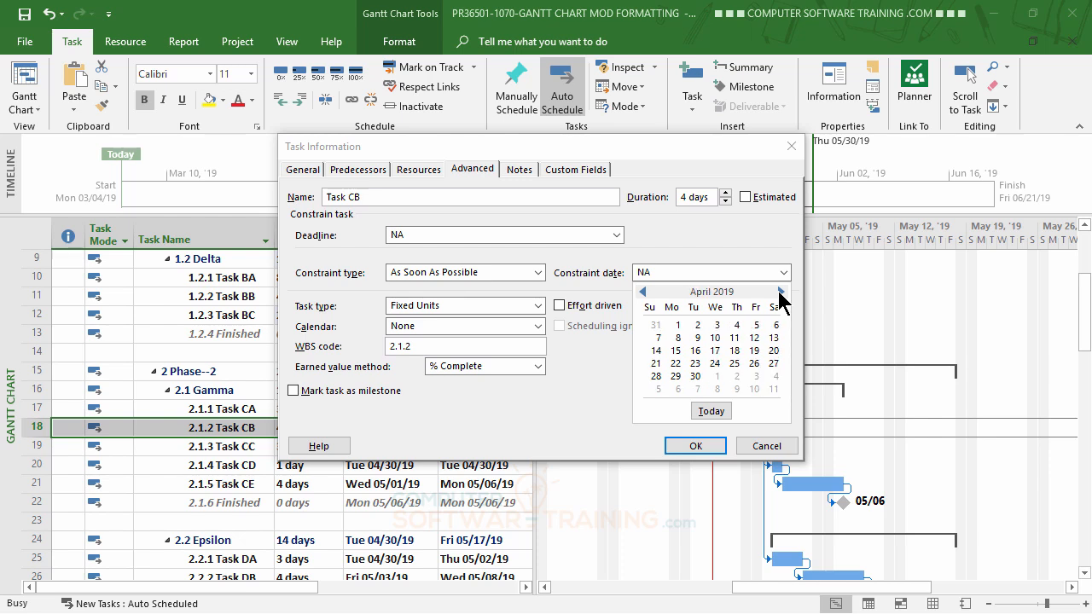
left_click(695, 375)
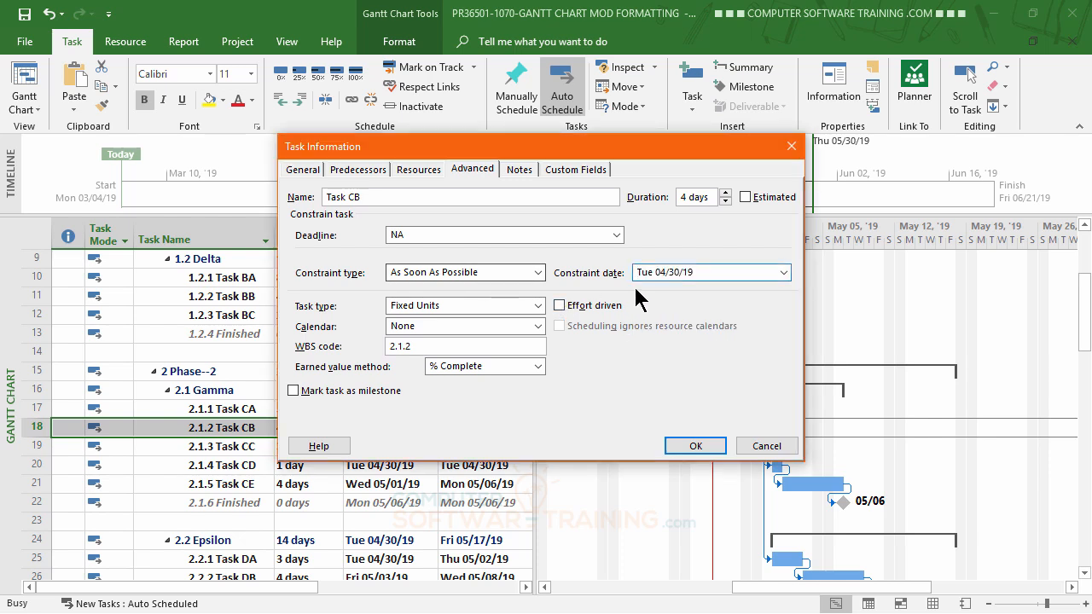
left_click(784, 273)
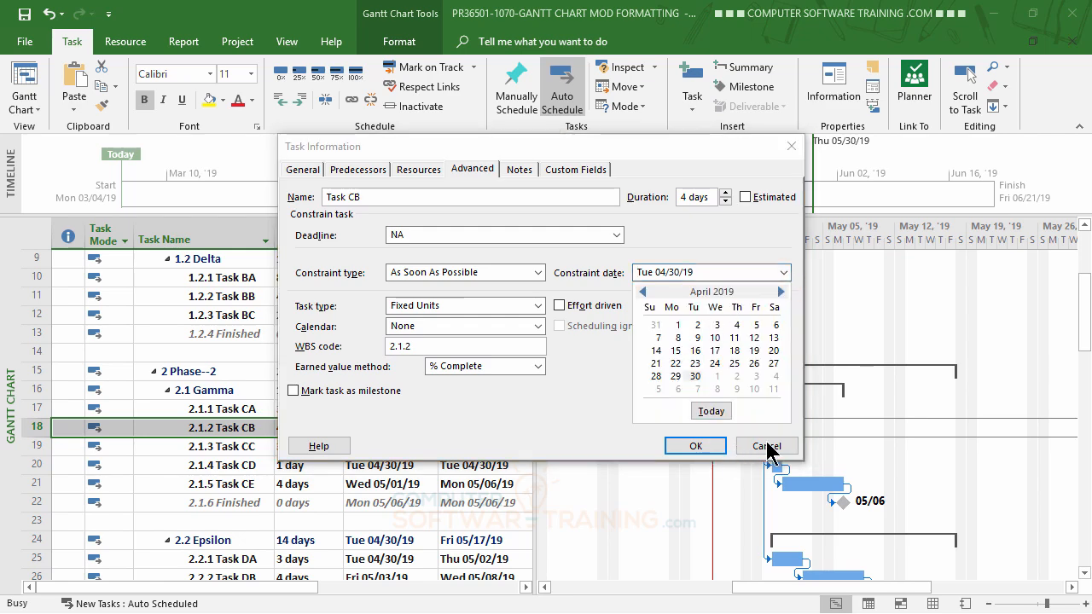
left_click(596, 420)
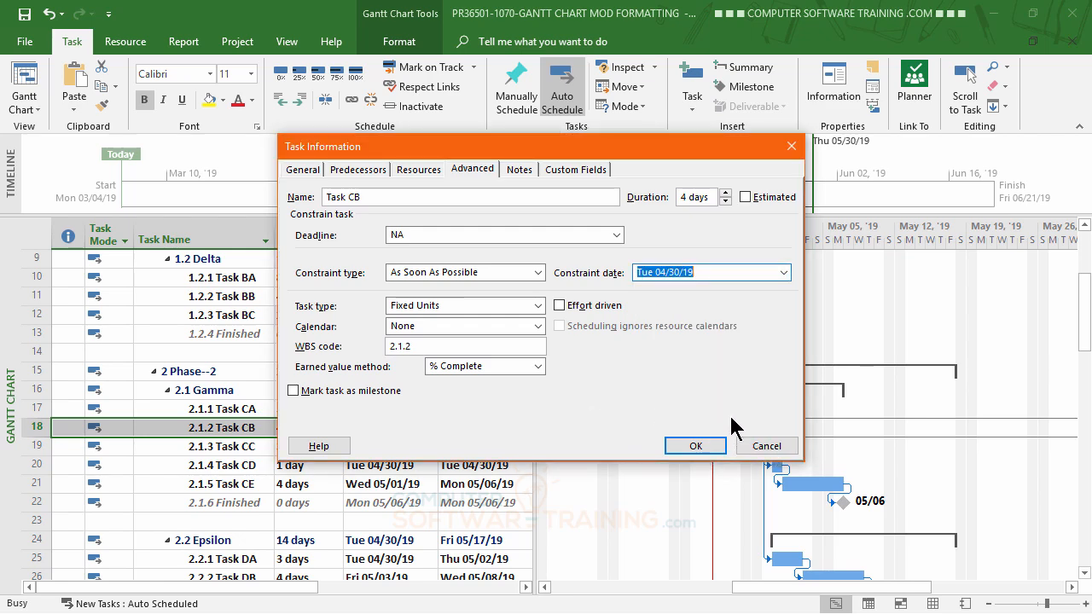
Step: Set Task CB's deadline to Tue 04/30/19
left_click(617, 235)
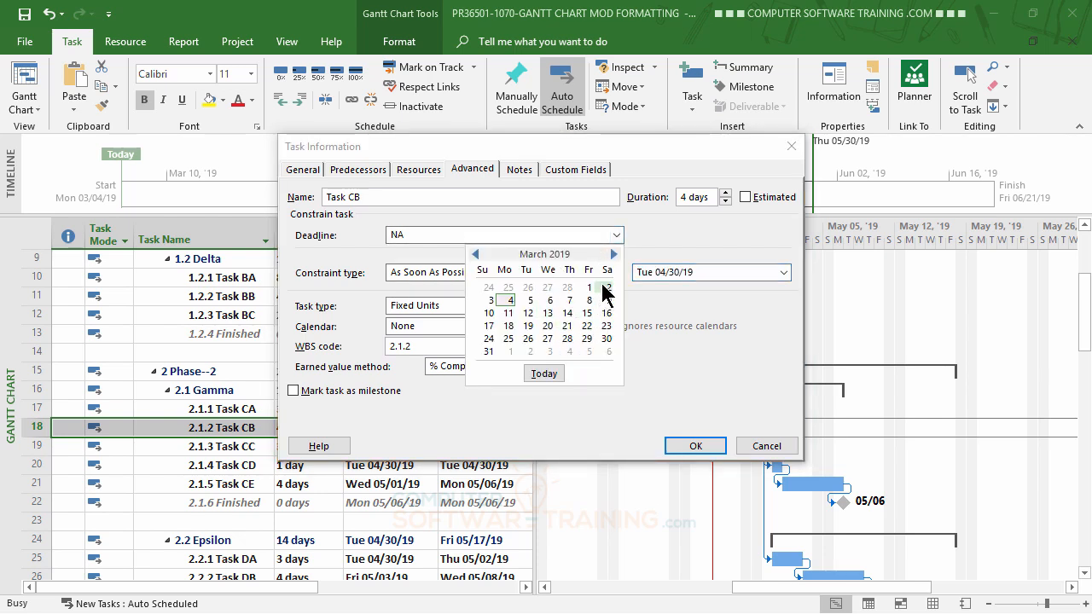
left_click(612, 253)
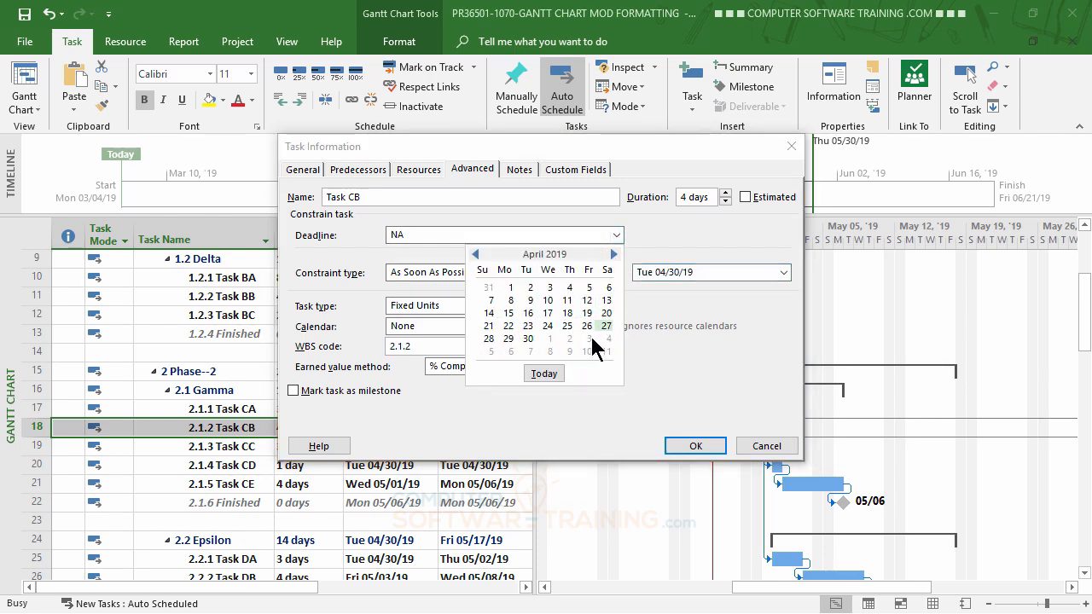
left_click(528, 339)
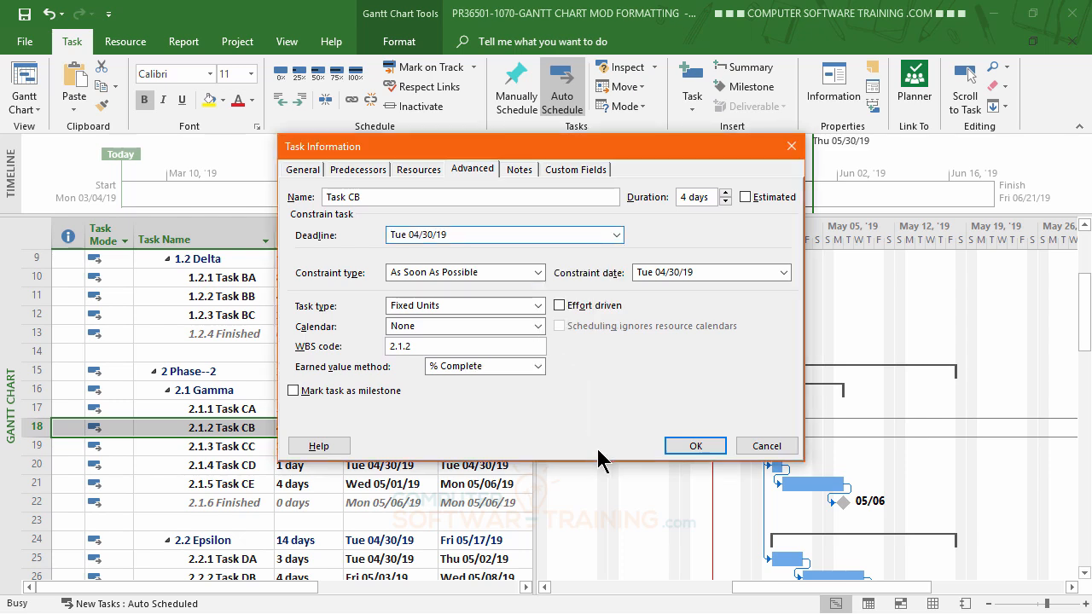
Step: Clear Task CB's constraint date and apply the task settings
left_click(713, 272)
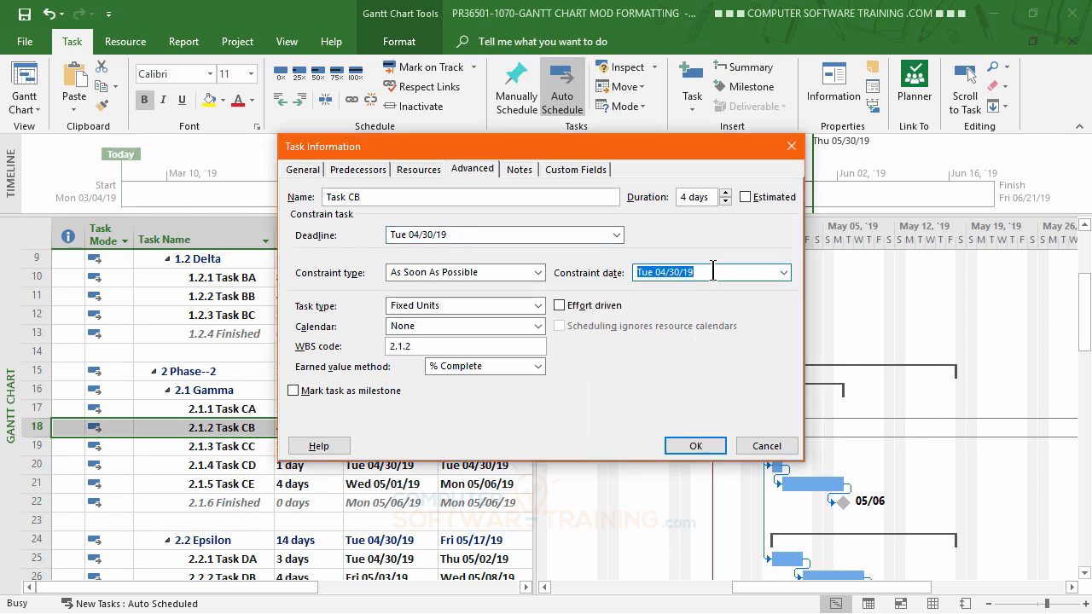
key("Delete")
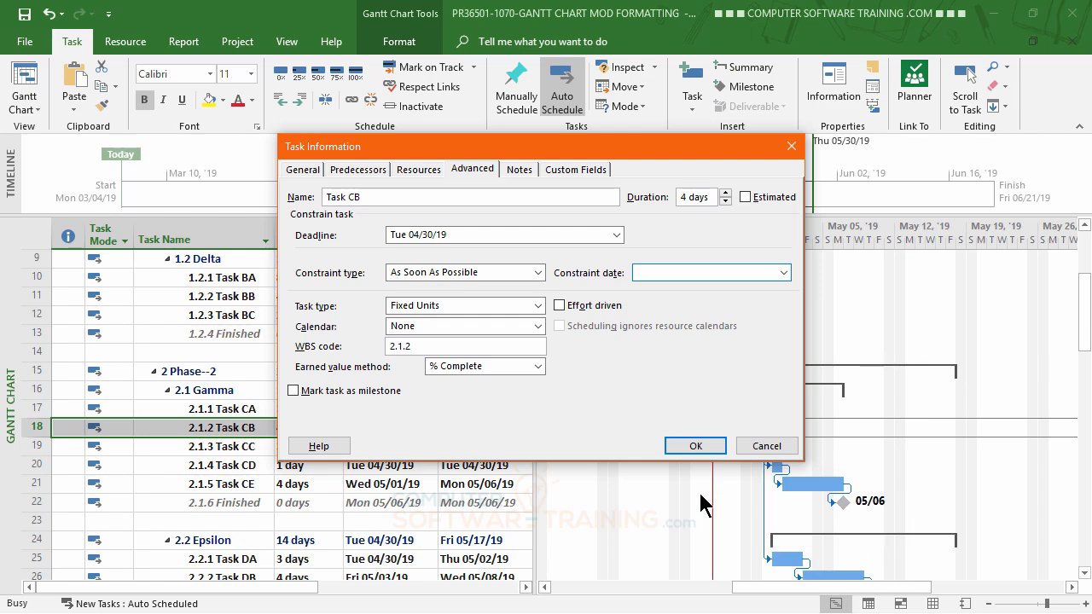
left_click(694, 446)
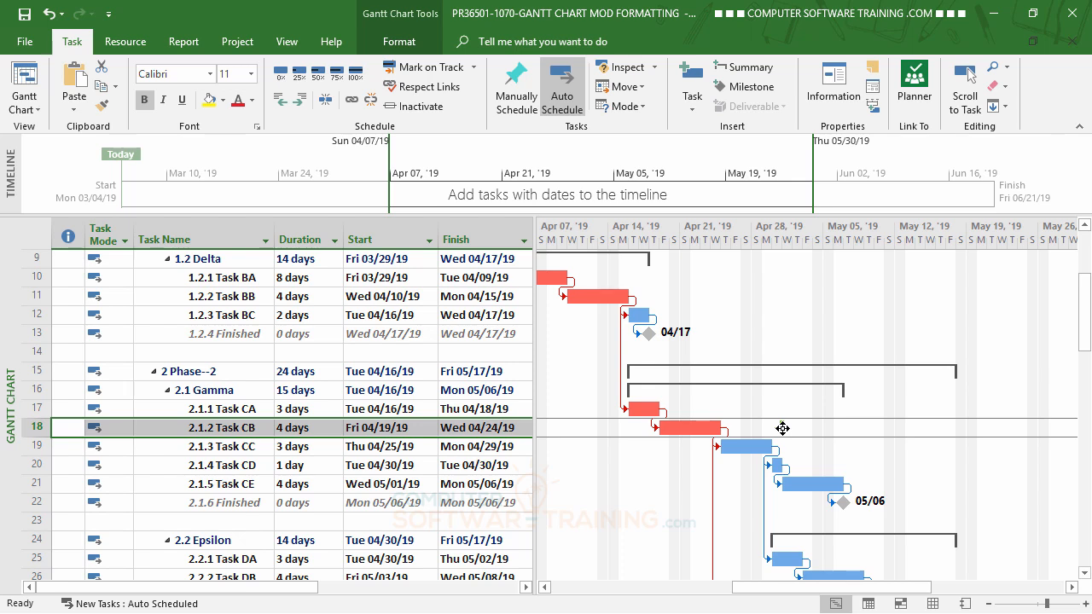
mouse_move(782, 428)
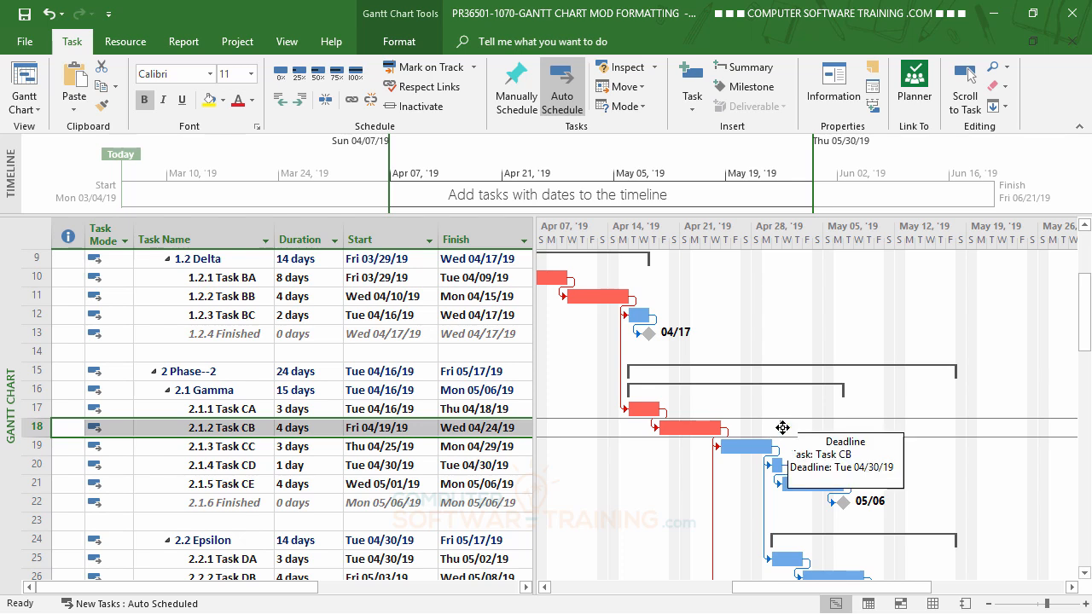
left_click(310, 428)
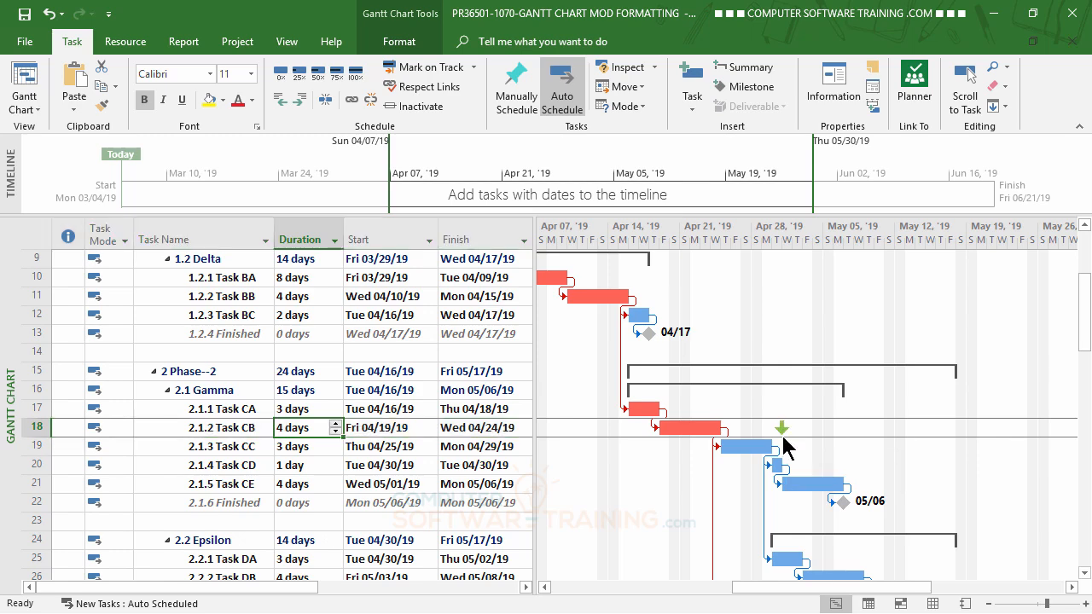
Step: Give Task DC in the Epsilon group a deadline of Wed 05/15/19
scroll(555, 507, "down", 2)
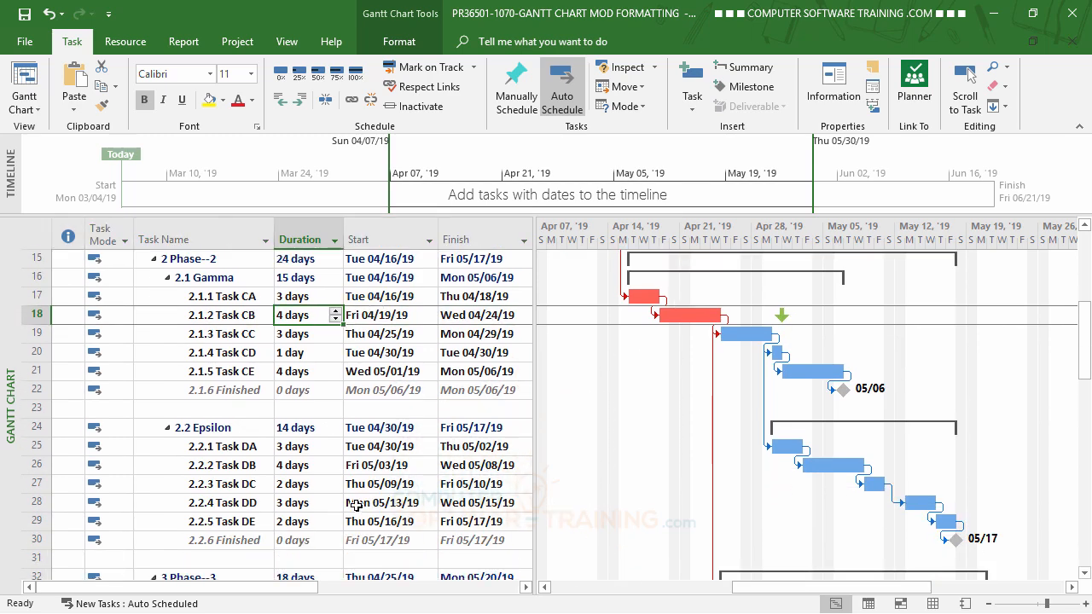
left_click(365, 483)
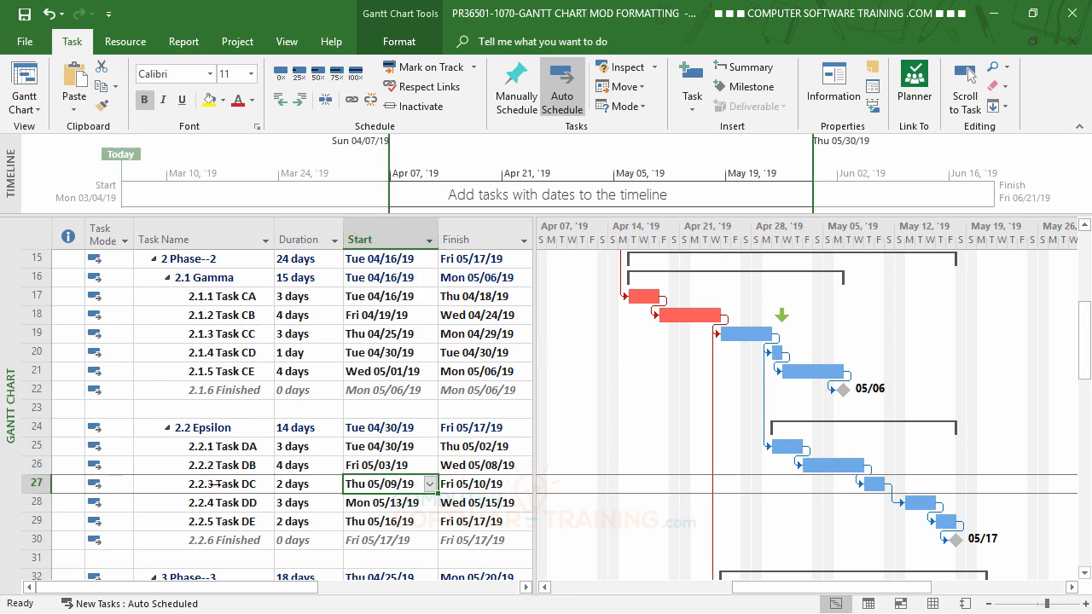
double_click(216, 483)
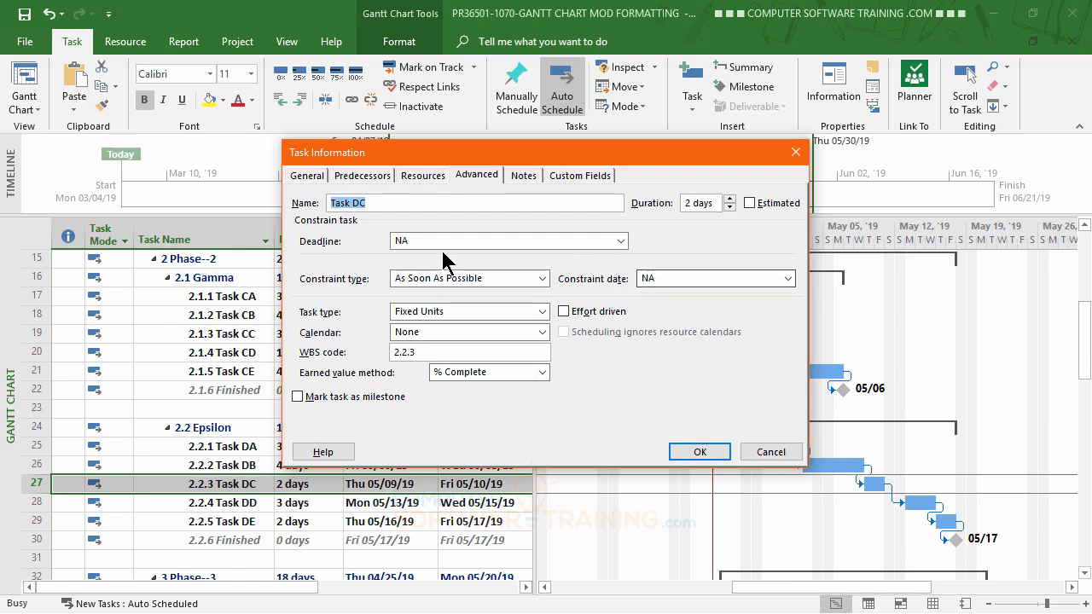
left_click(621, 242)
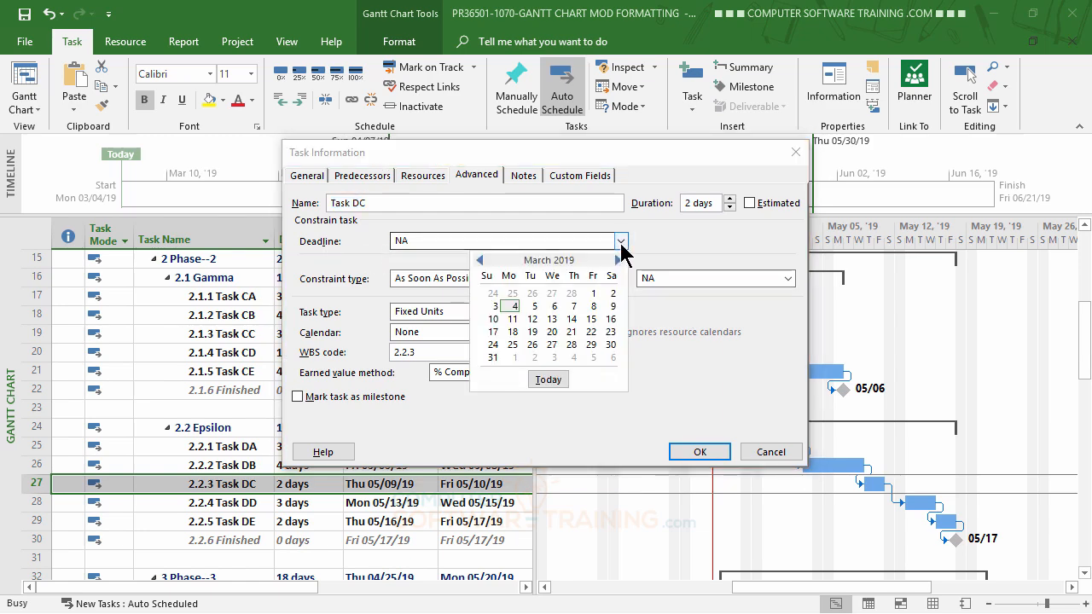
left_click(618, 259)
left_click(618, 259)
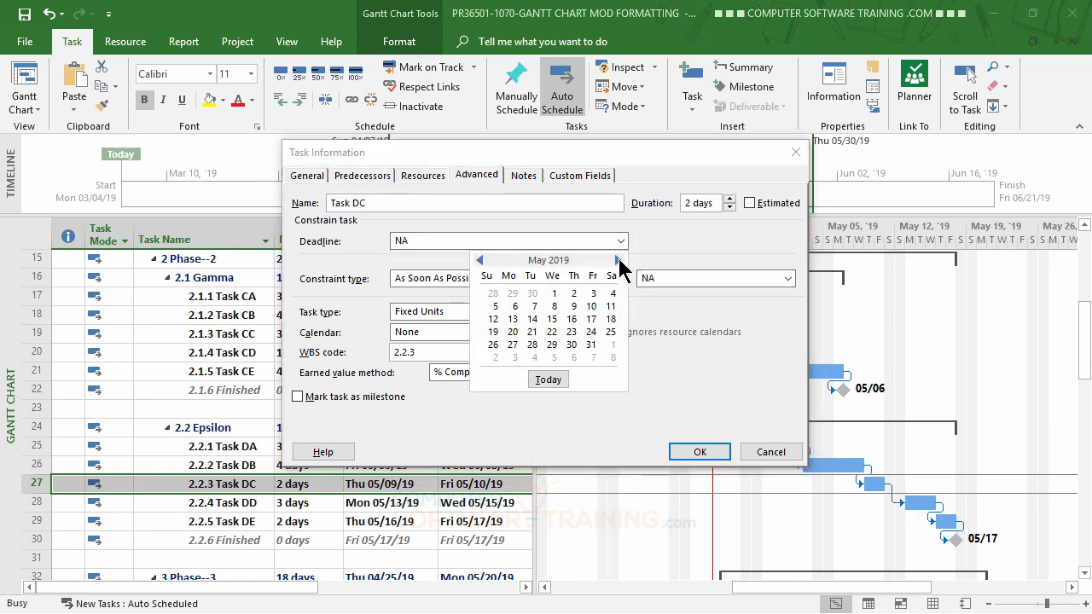
left_click(552, 319)
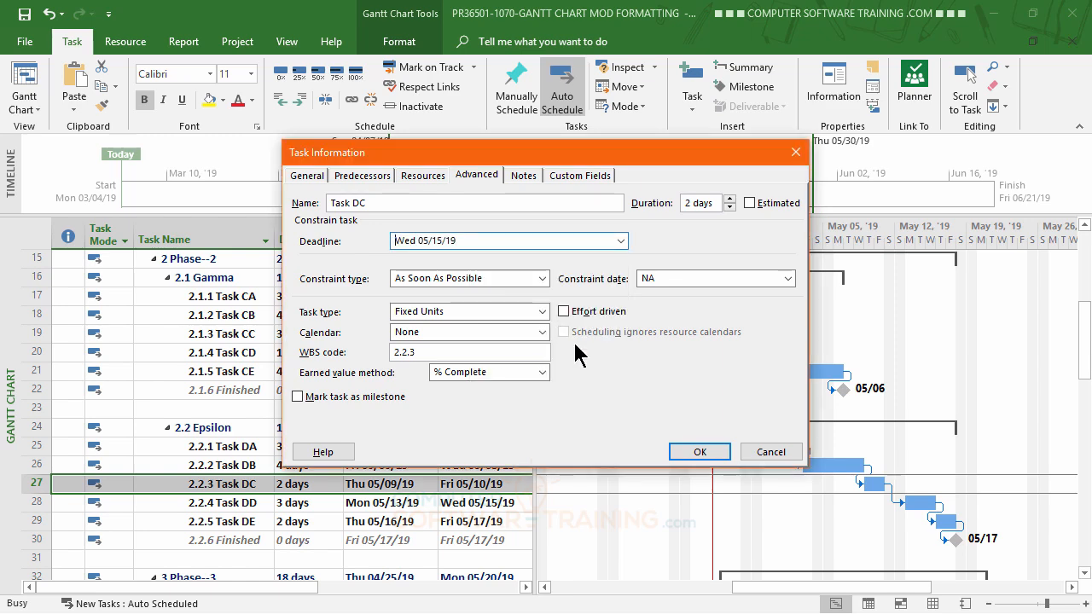
left_click(703, 453)
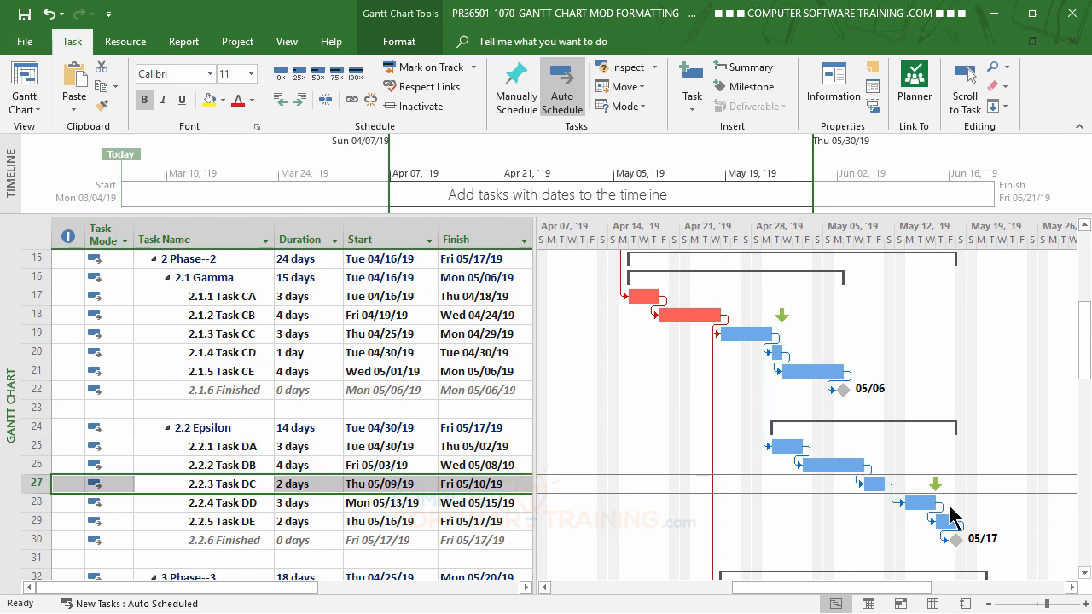
Step: Set Task CA's duration to 5 days
left_click(295, 296)
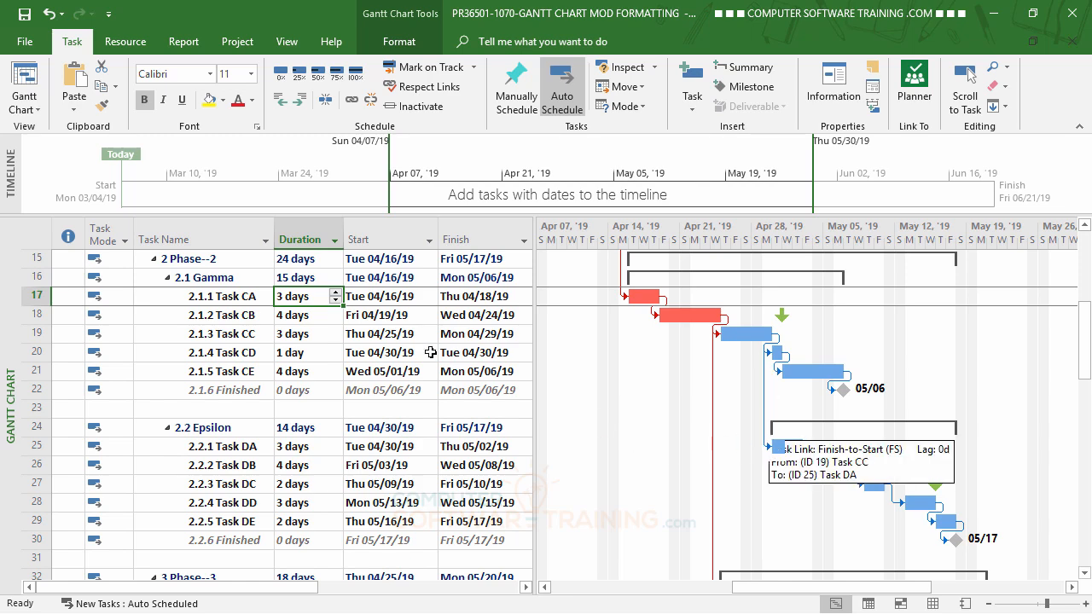
left_click(336, 292)
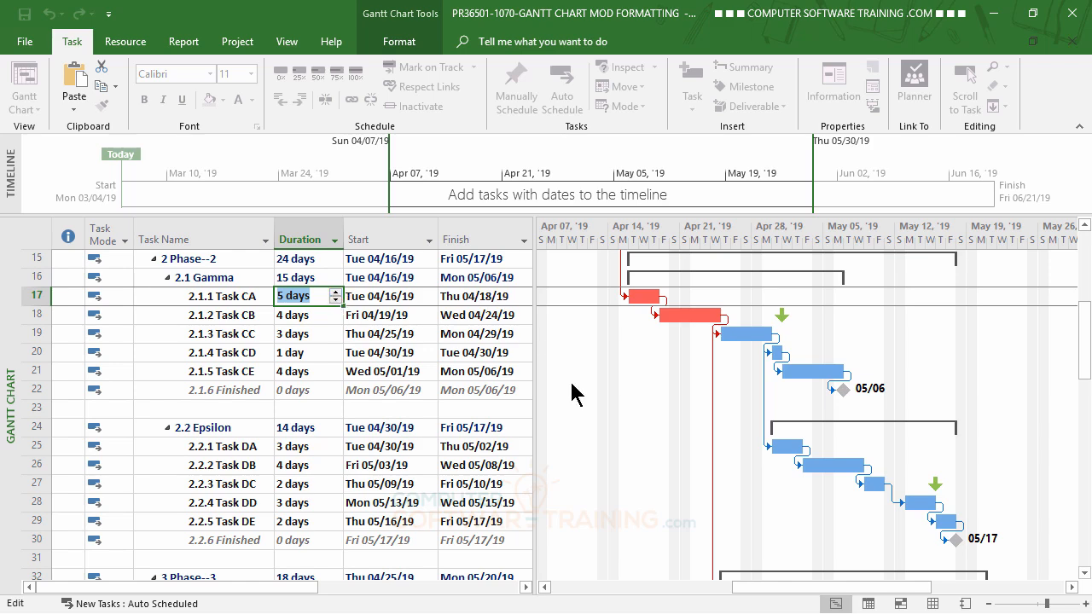
key("Return")
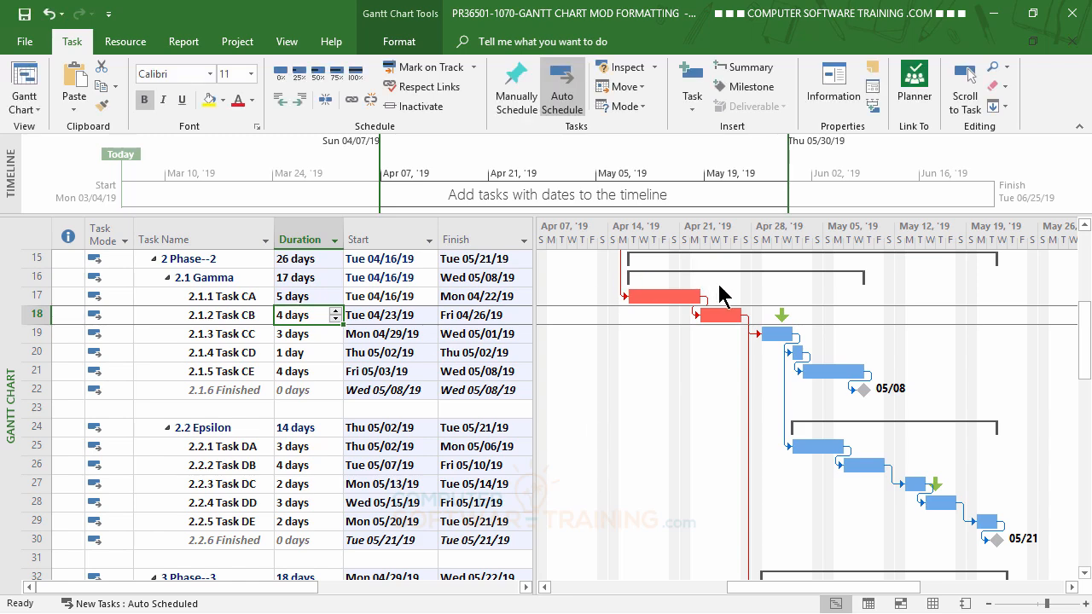
left_click(335, 312)
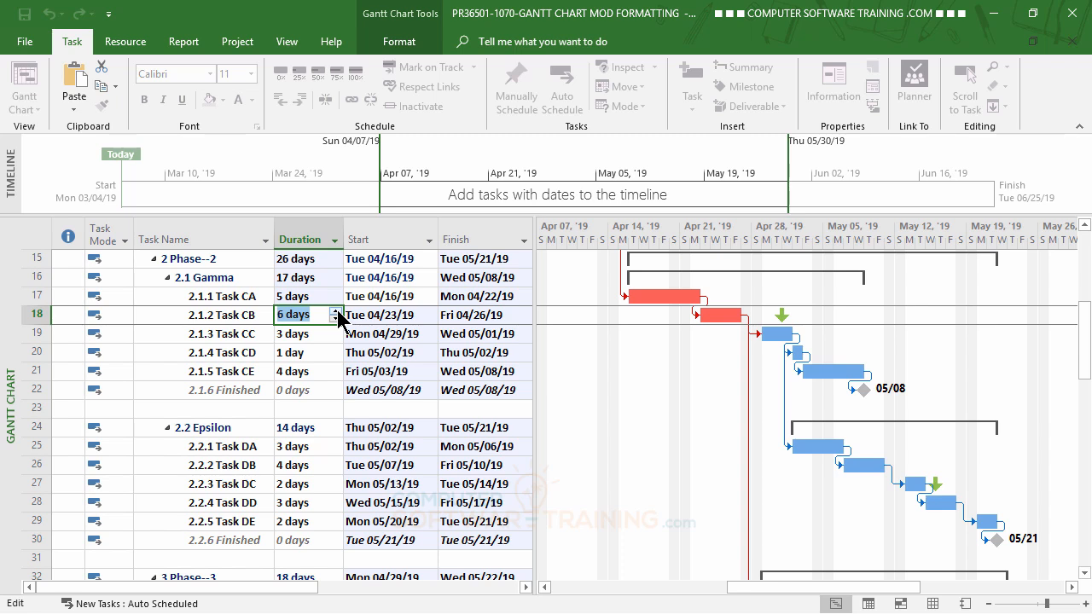
left_click(336, 319)
left_click(336, 318)
Step: Increase Task CA's duration to 7 days
left_click(331, 295)
left_click(334, 291)
left_click(333, 292)
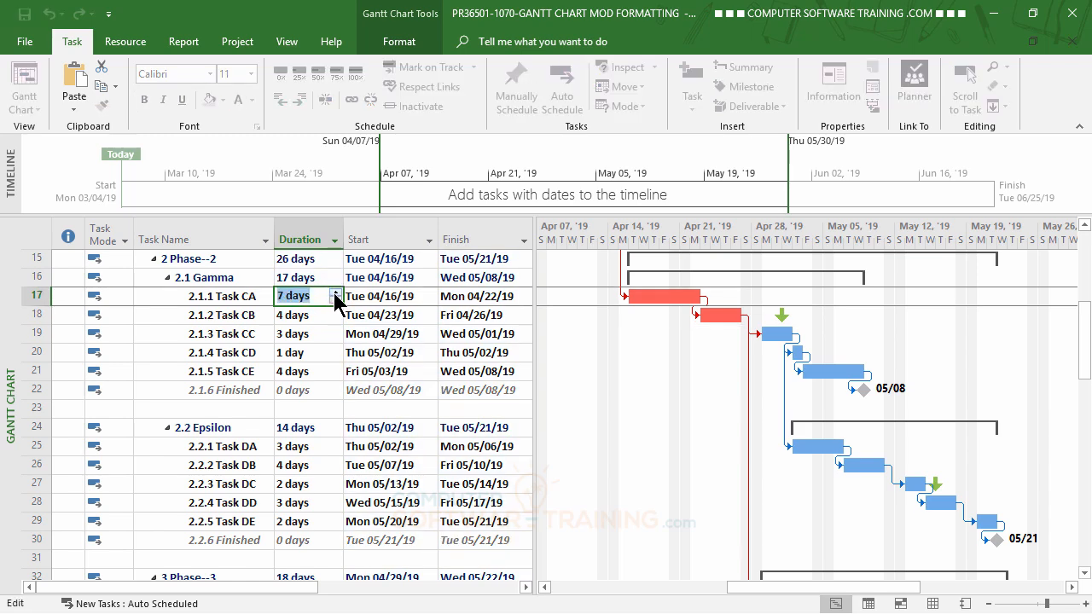
key("Return")
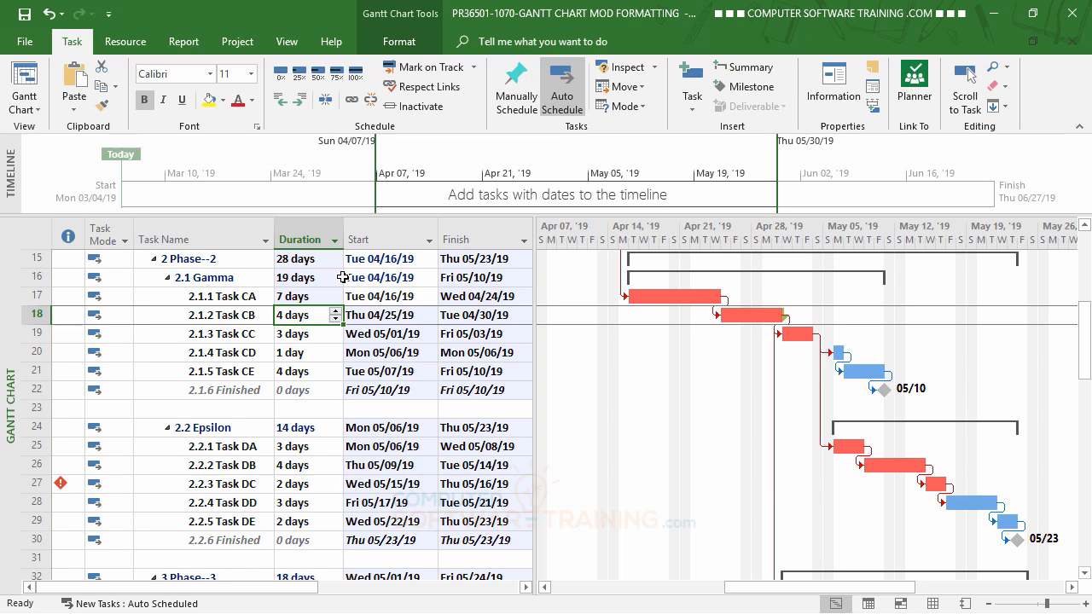
left_click(290, 296)
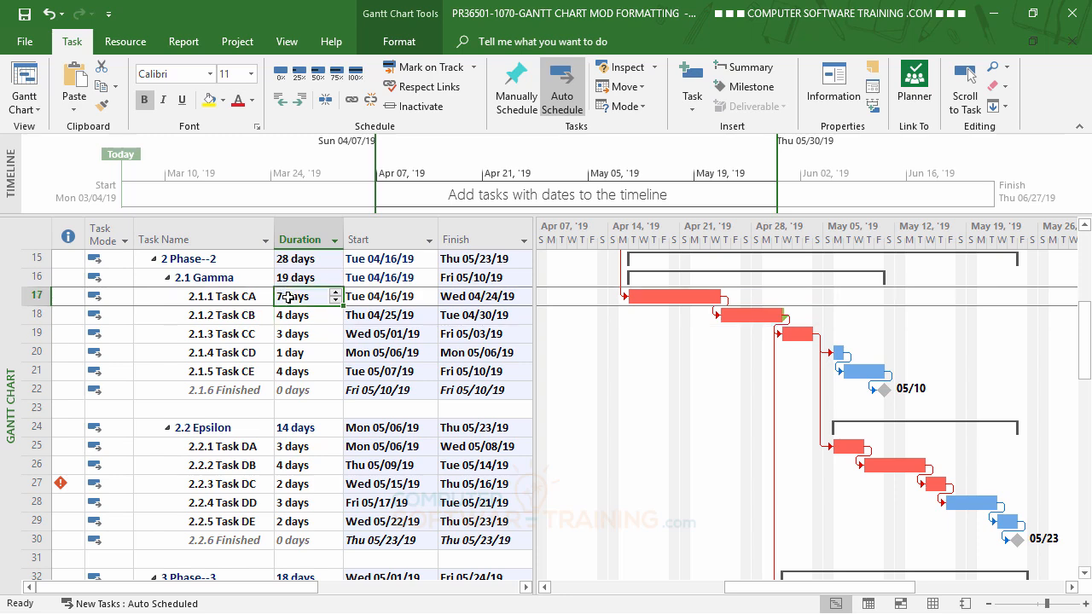
Step: Increase Task CA's duration to 8 days
left_click(335, 292)
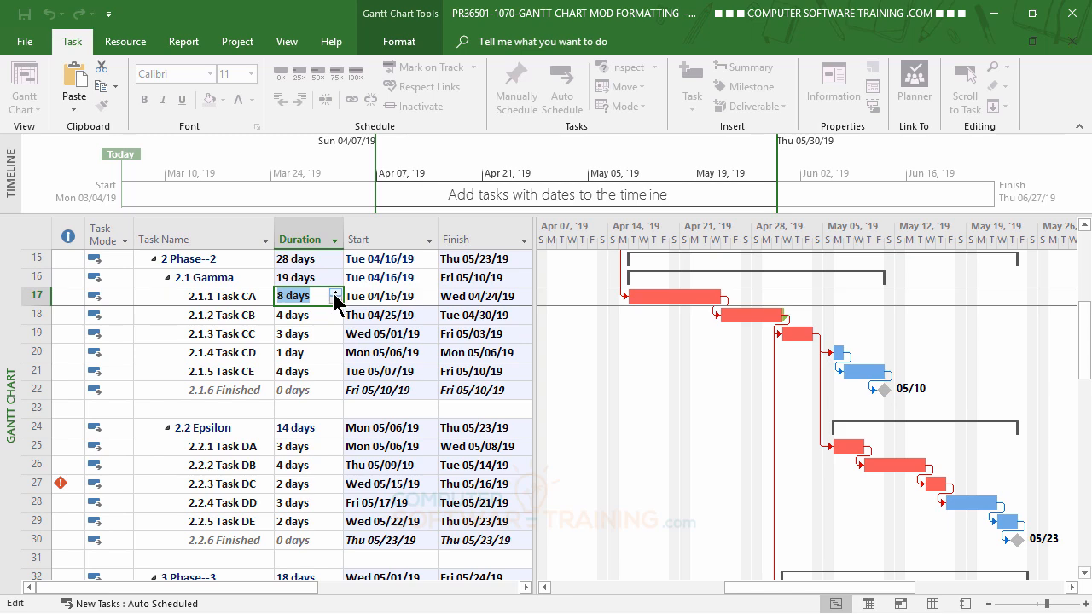
key("Return")
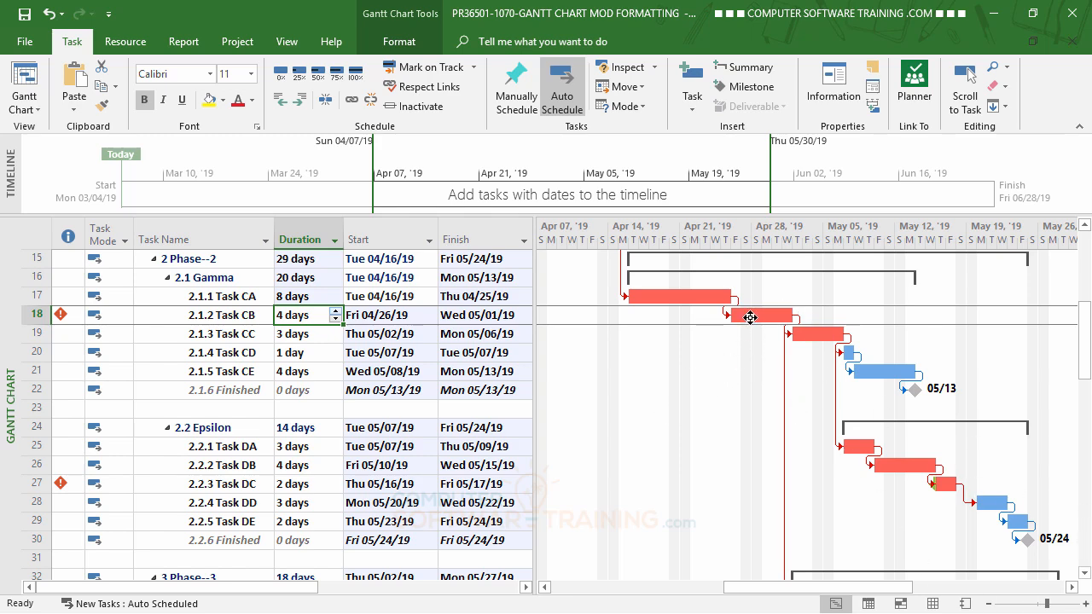
mouse_move(56, 318)
mouse_move(61, 483)
Step: Remove the deadline from Task CB in the Gamma group and apply the change
double_click(167, 314)
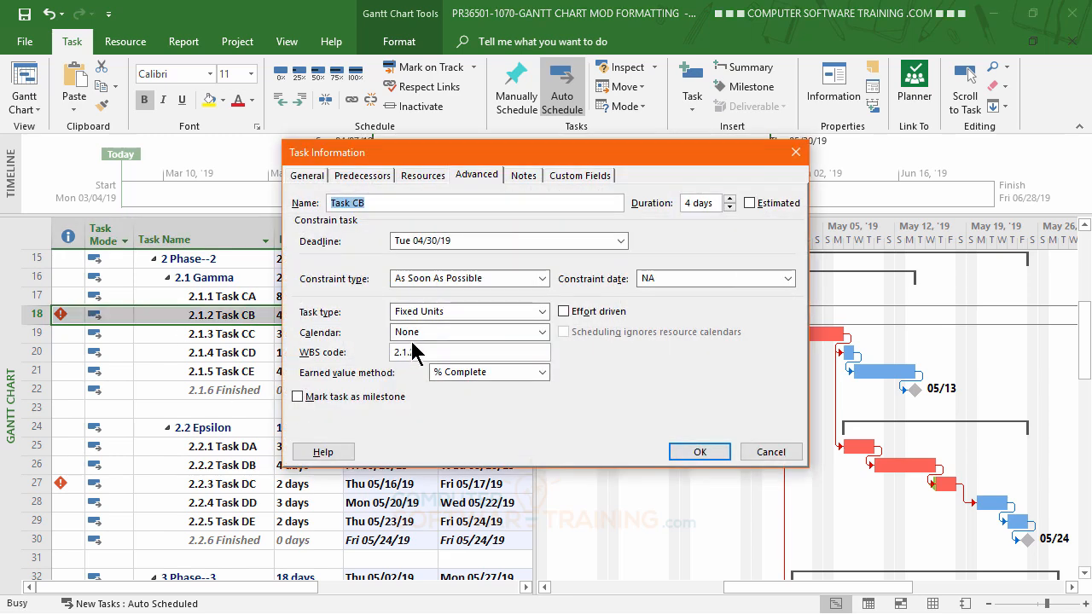
left_click(557, 241)
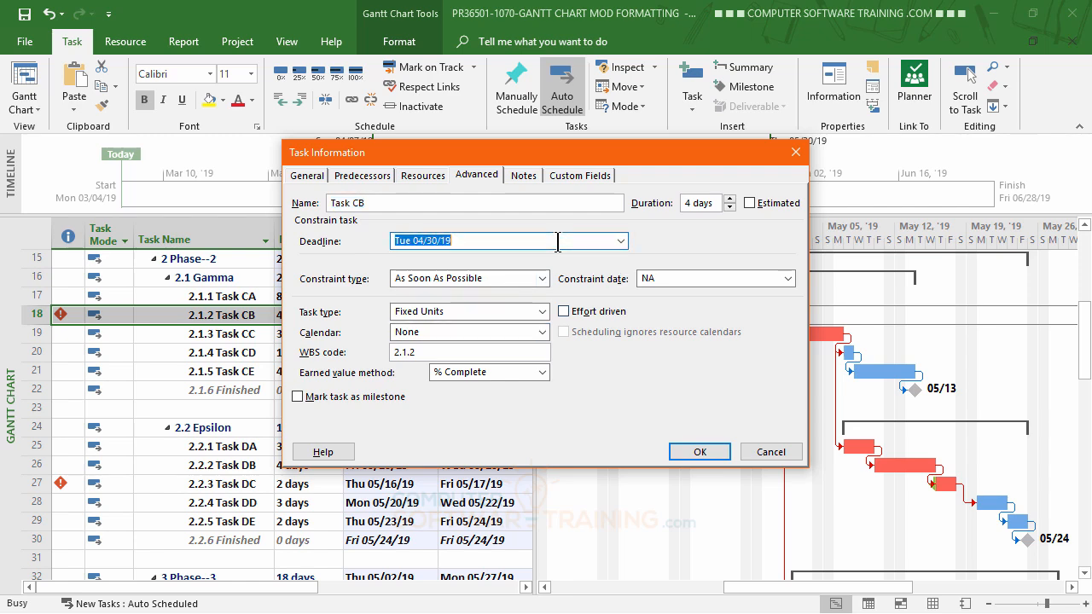
key("BackSpace")
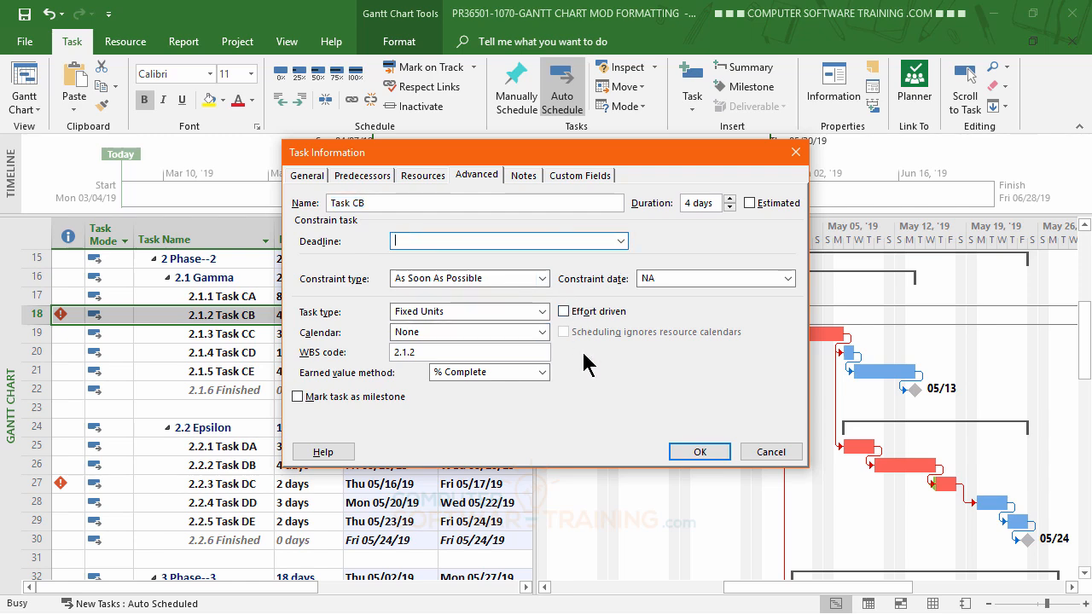
left_click(696, 455)
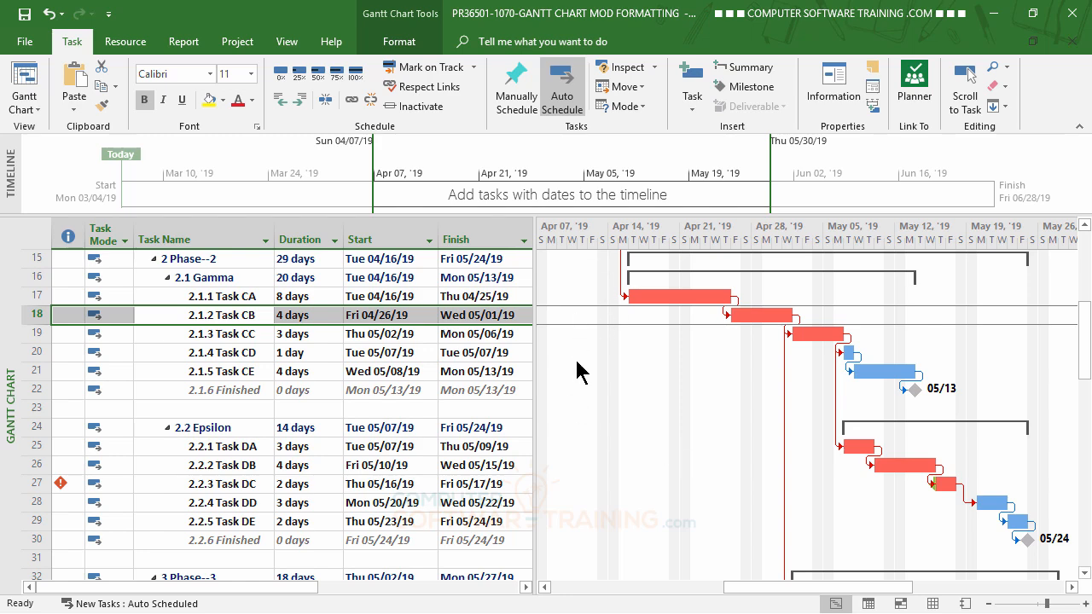
Step: Remove the deadline from Task DC in the Epsilon group and apply the change
double_click(153, 483)
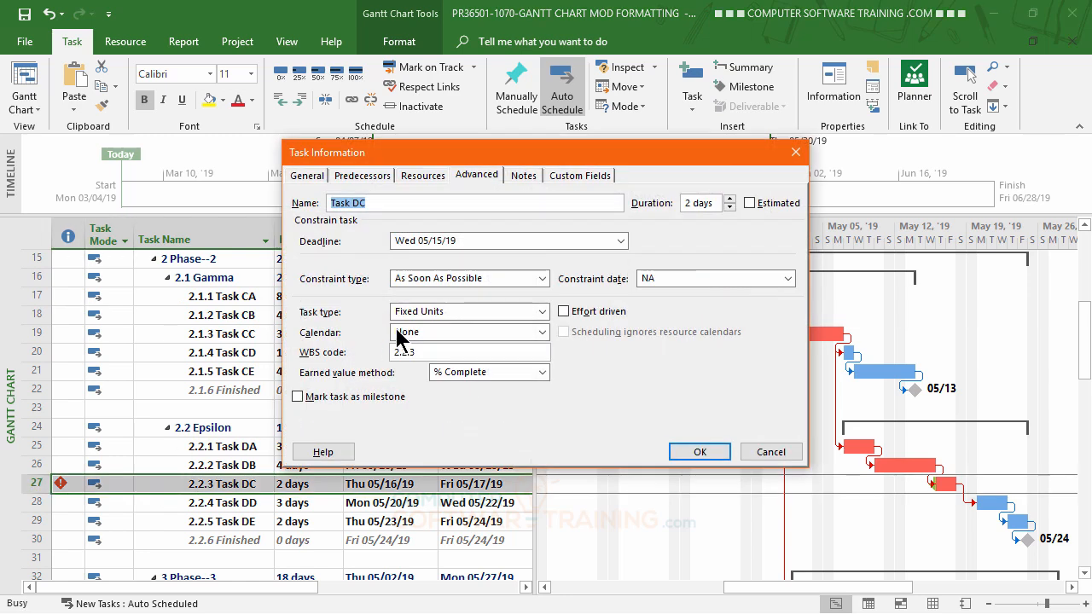
double_click(472, 242)
key("BackSpace")
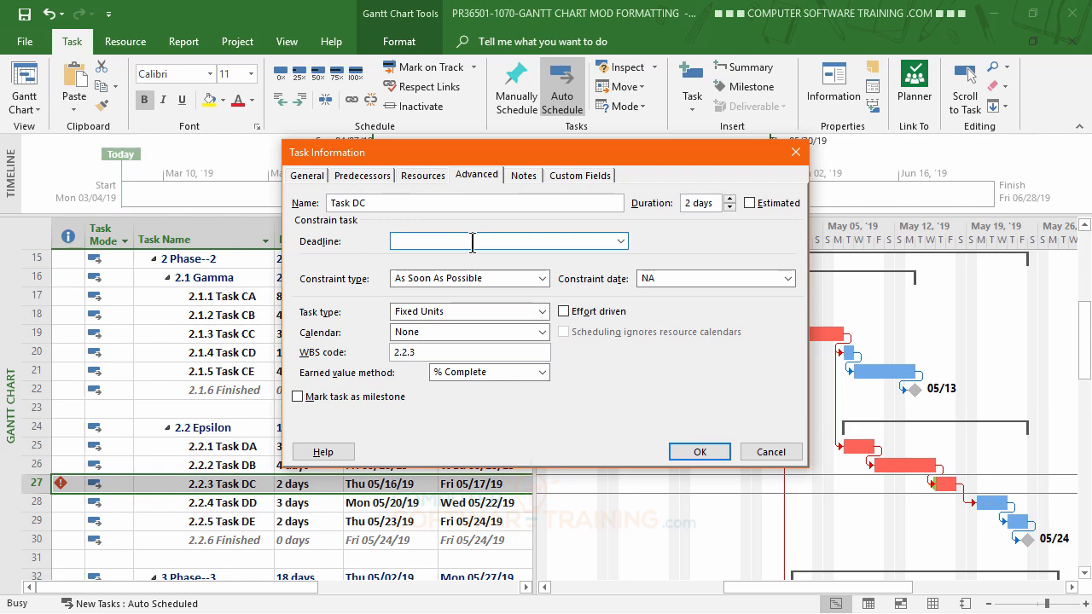
key("Return")
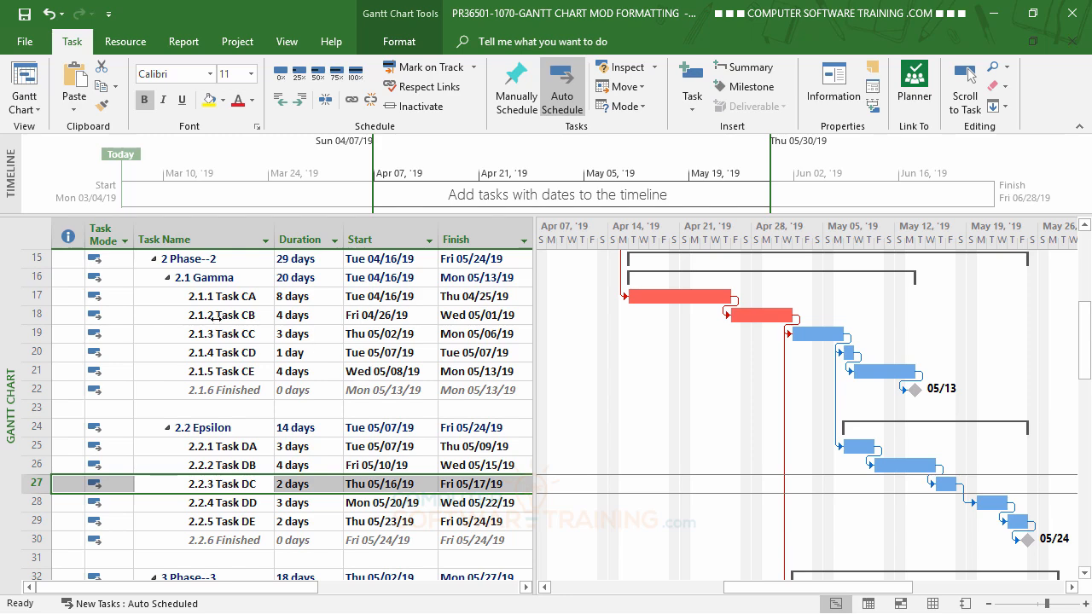
Step: Set the constraint type of Task CC in the Gamma group to Finish No Later Than
scroll(367, 373, "down", 3)
scroll(226, 348, "up", 7)
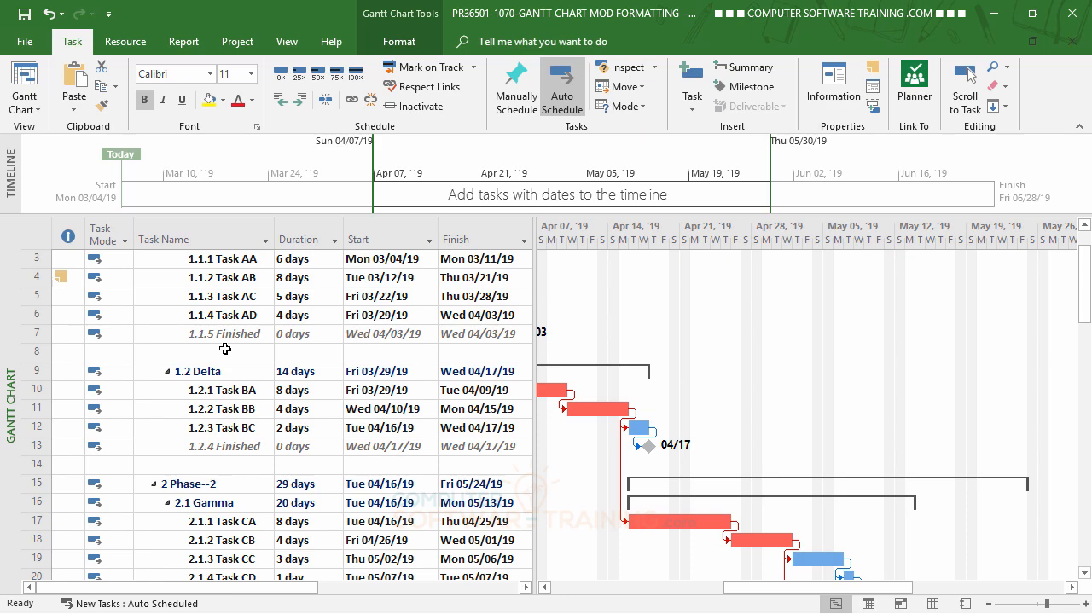
scroll(303, 422, "down", 2)
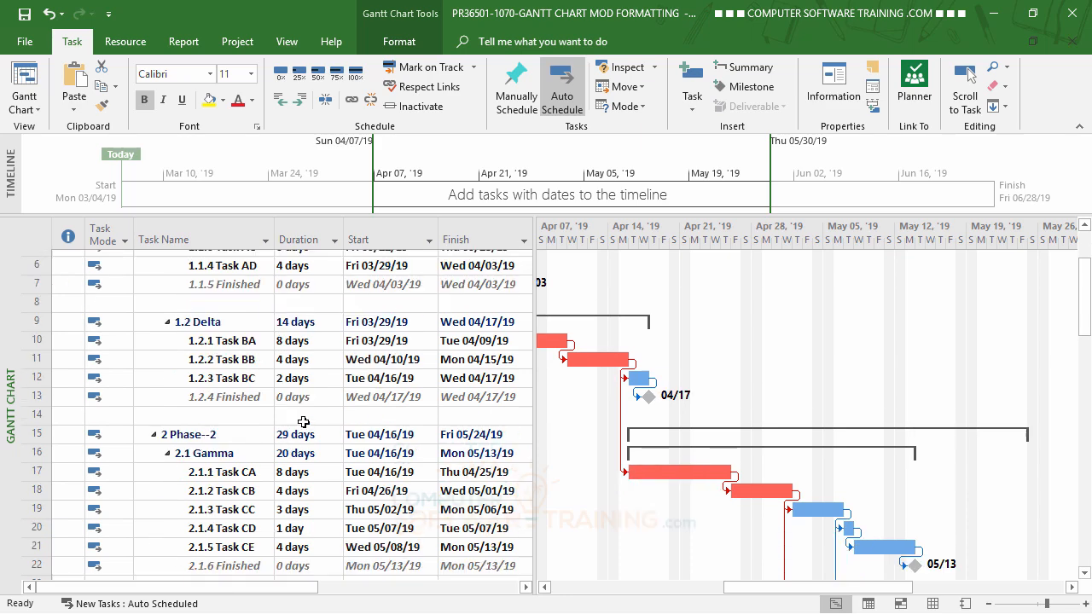
scroll(303, 422, "down", 1)
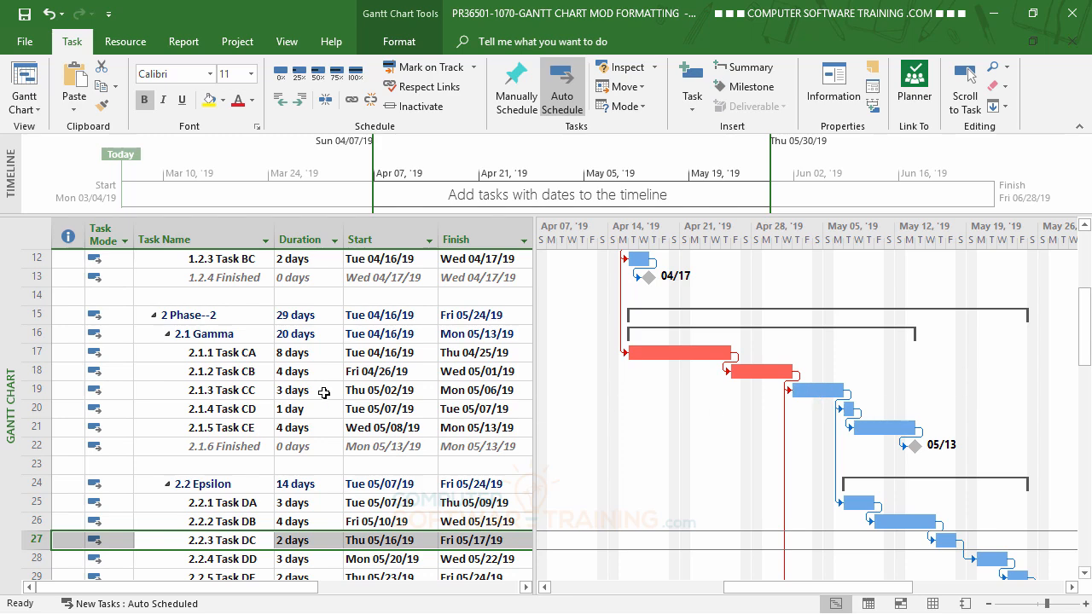
left_click(225, 392)
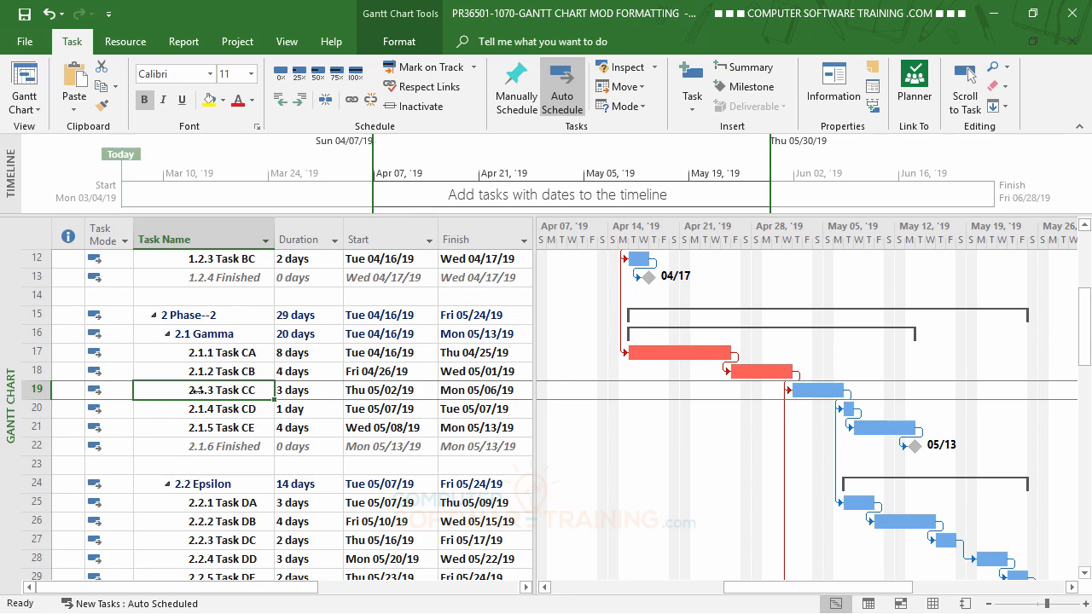
double_click(199, 389)
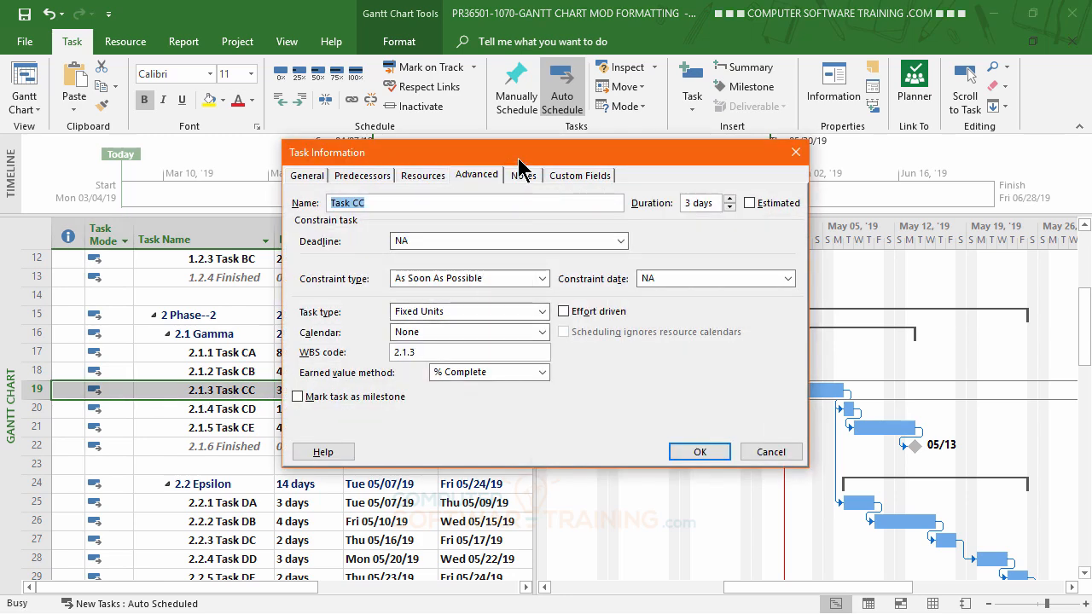
left_click_drag(518, 166, 311, 55)
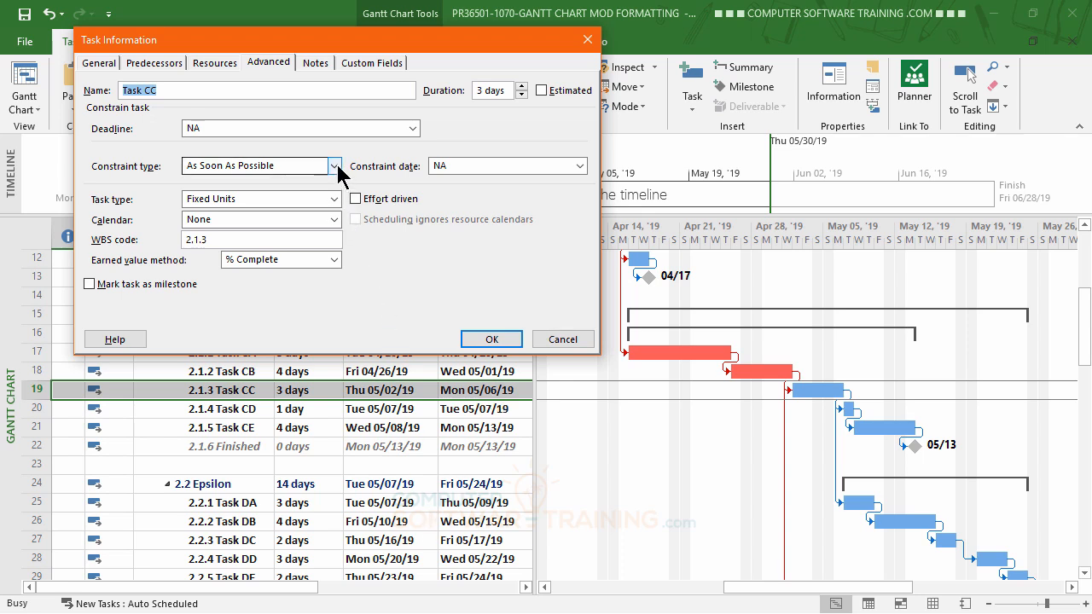
left_click(276, 70)
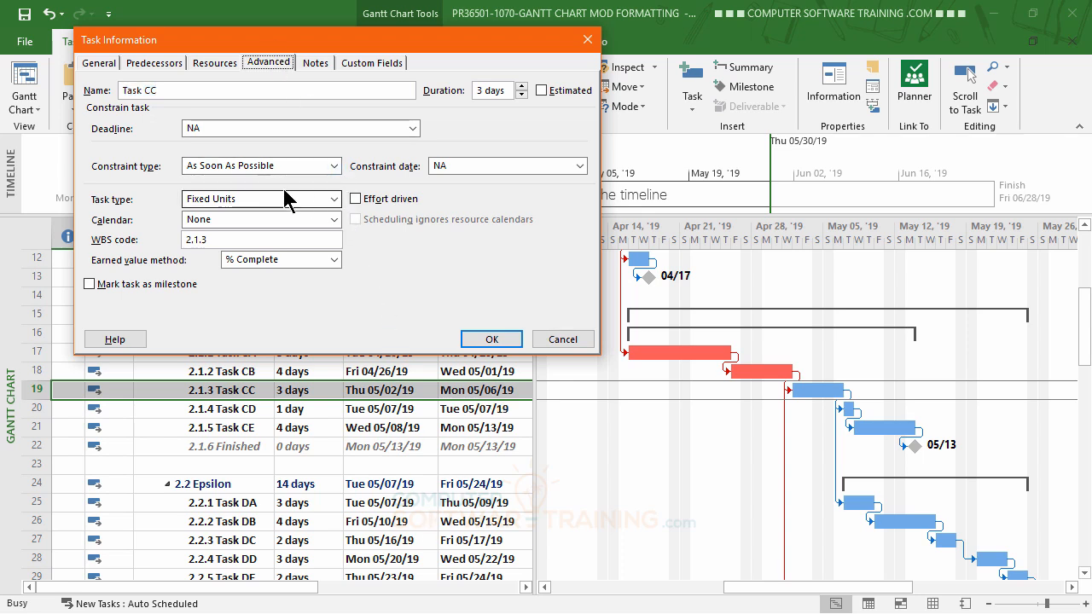
left_click(334, 167)
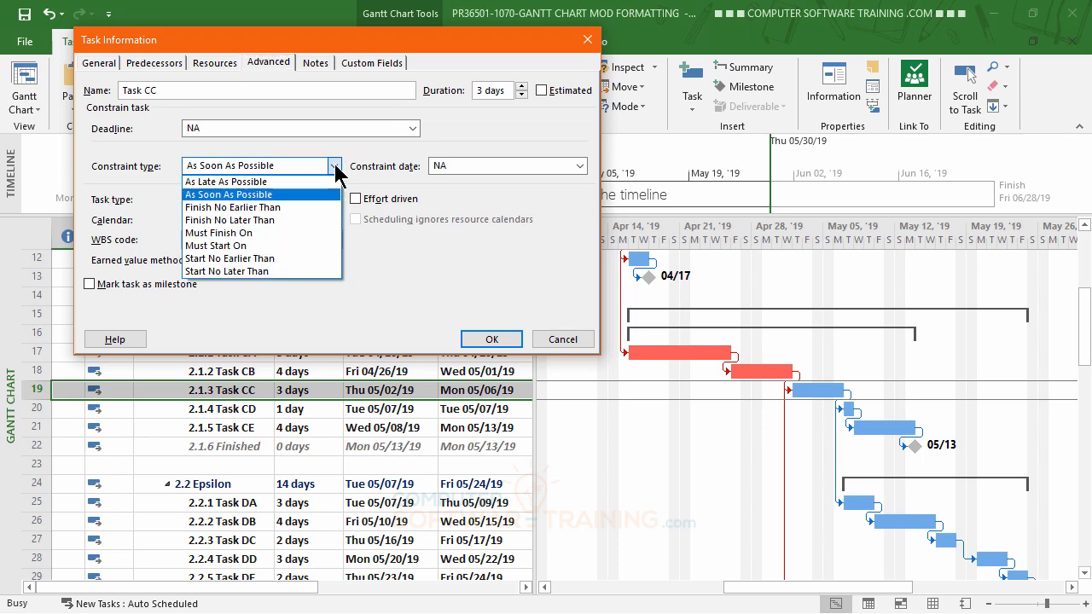
left_click(235, 223)
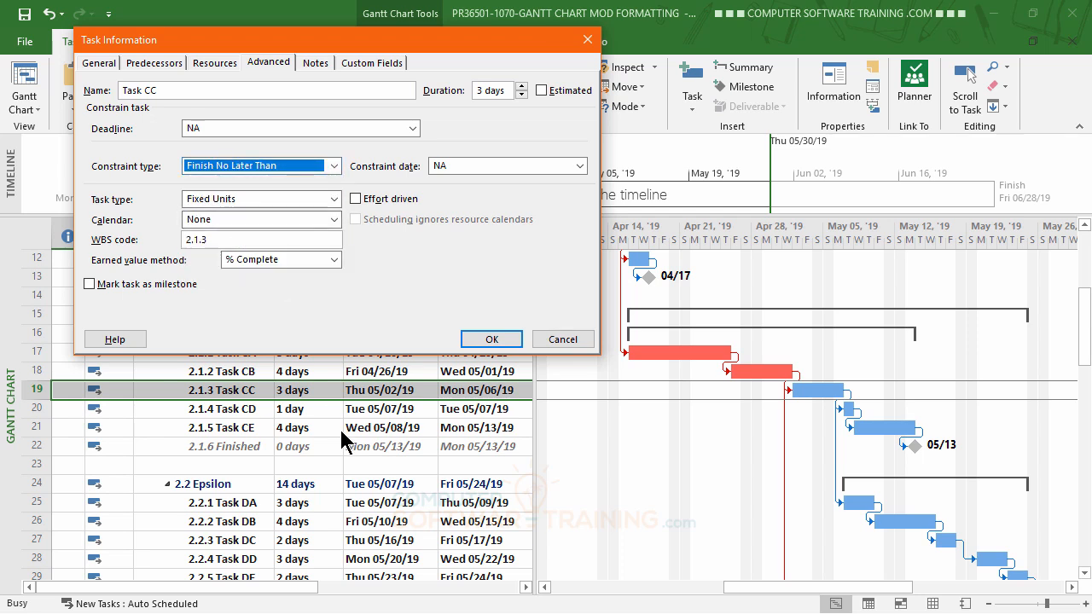
Step: Set Task CC's constraint date to 05/08/2019 and choose to continue with the Finish No Later Than constraint
left_click(580, 165)
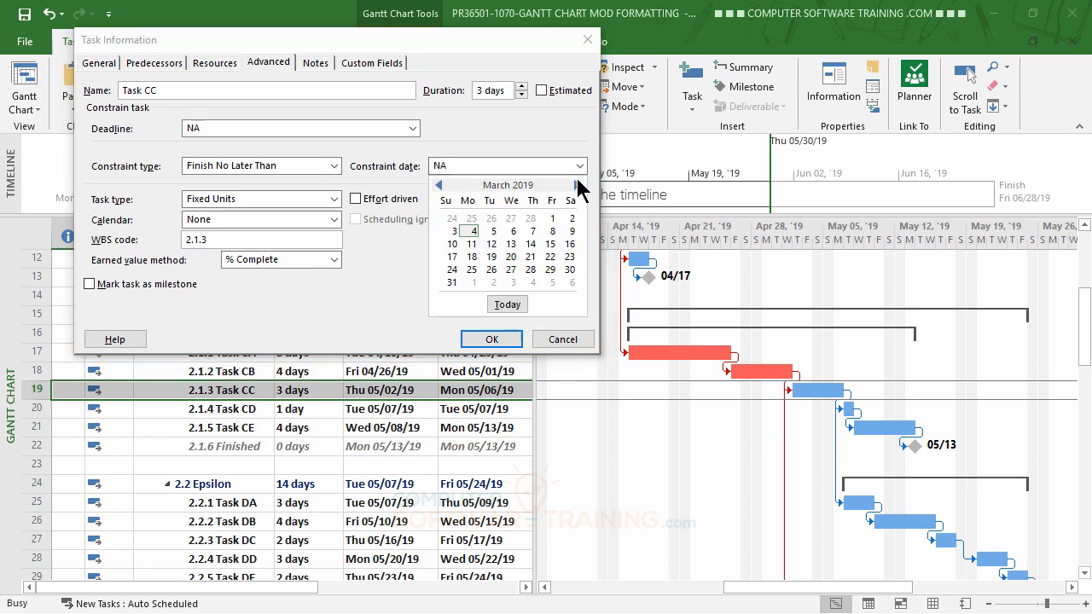
left_click(576, 186)
left_click(577, 186)
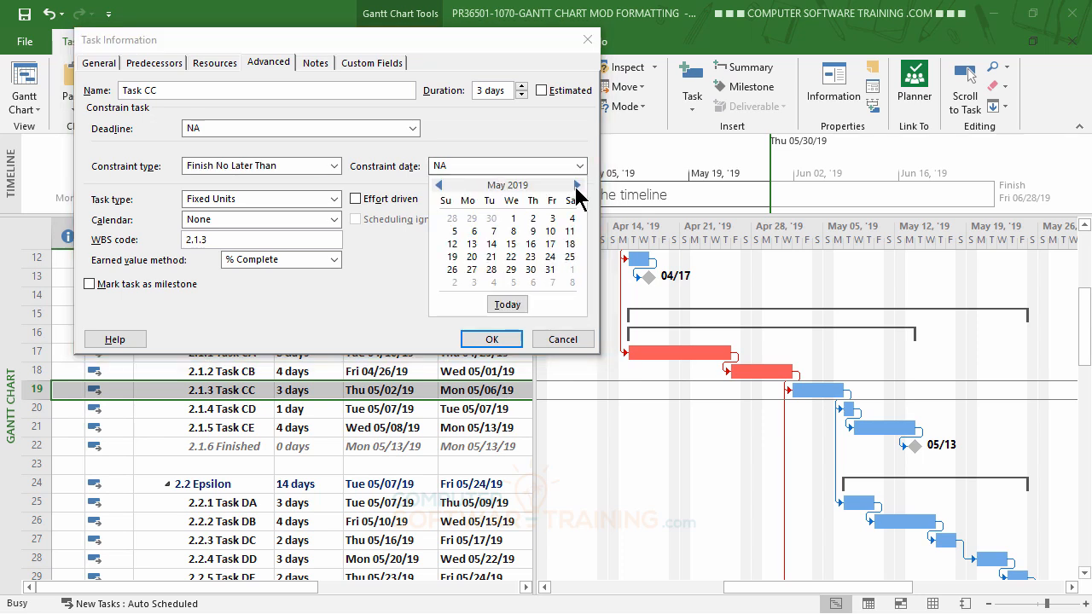
left_click(513, 231)
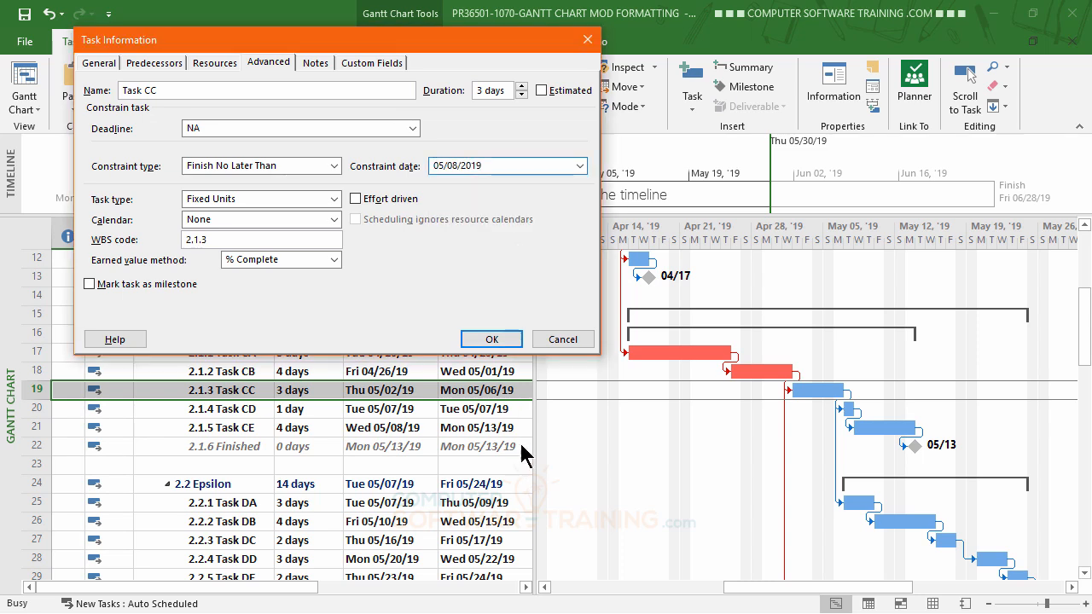
left_click(491, 339)
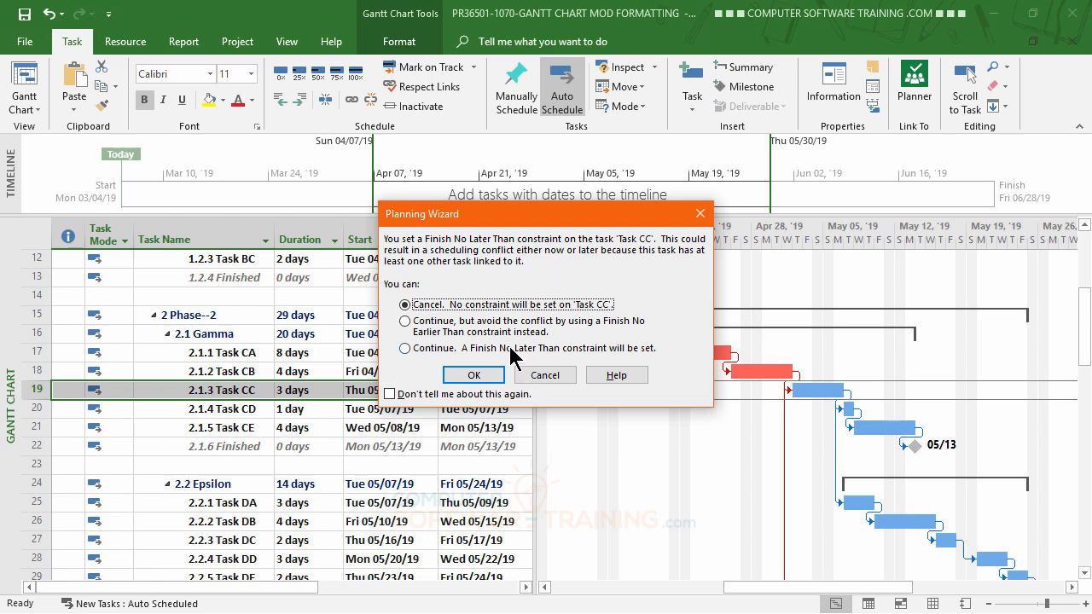
left_click(404, 348)
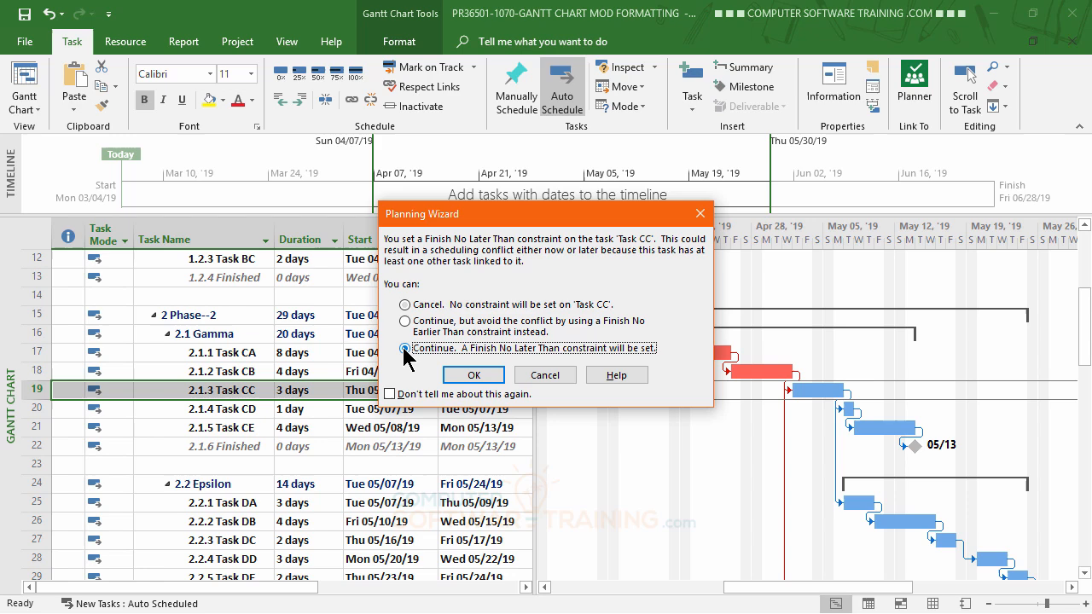
left_click(473, 376)
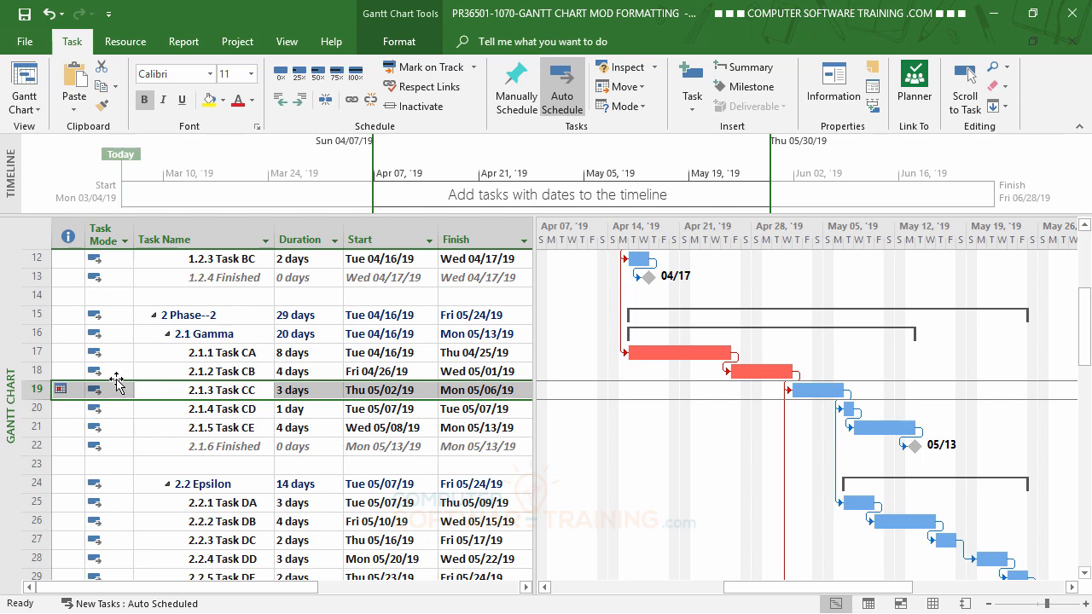
mouse_move(60, 389)
Step: Increase Task CA's duration to 10 days
left_click(293, 352)
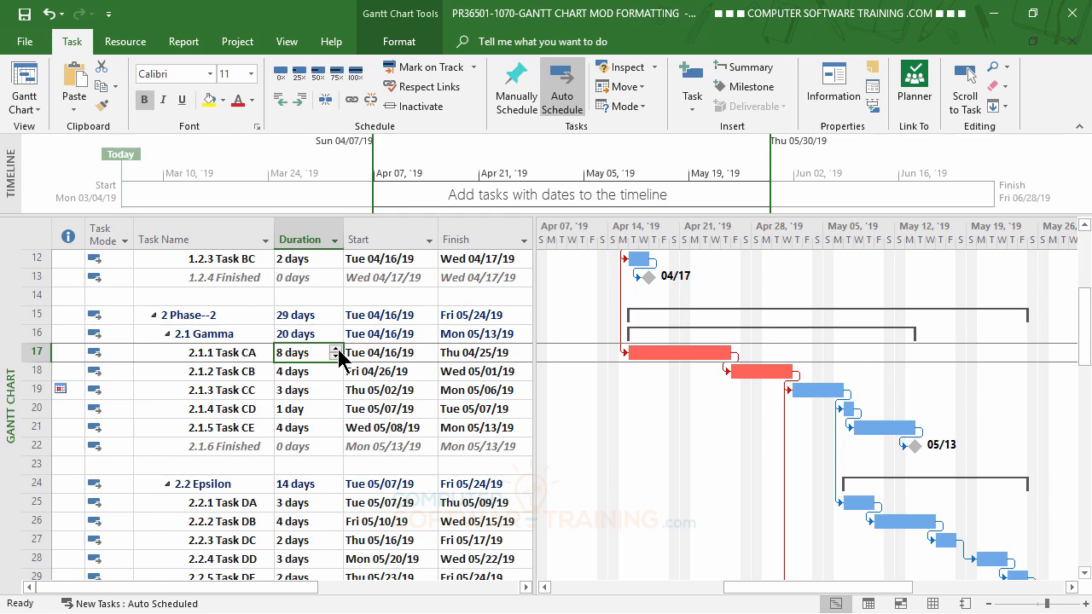
left_click(338, 349)
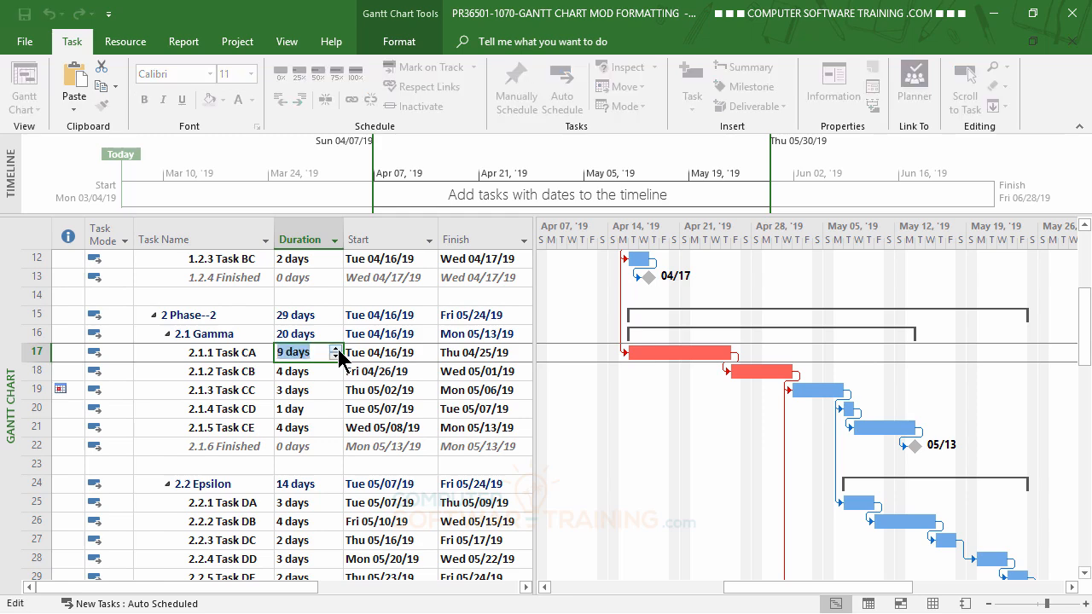
left_click(338, 348)
key("Return")
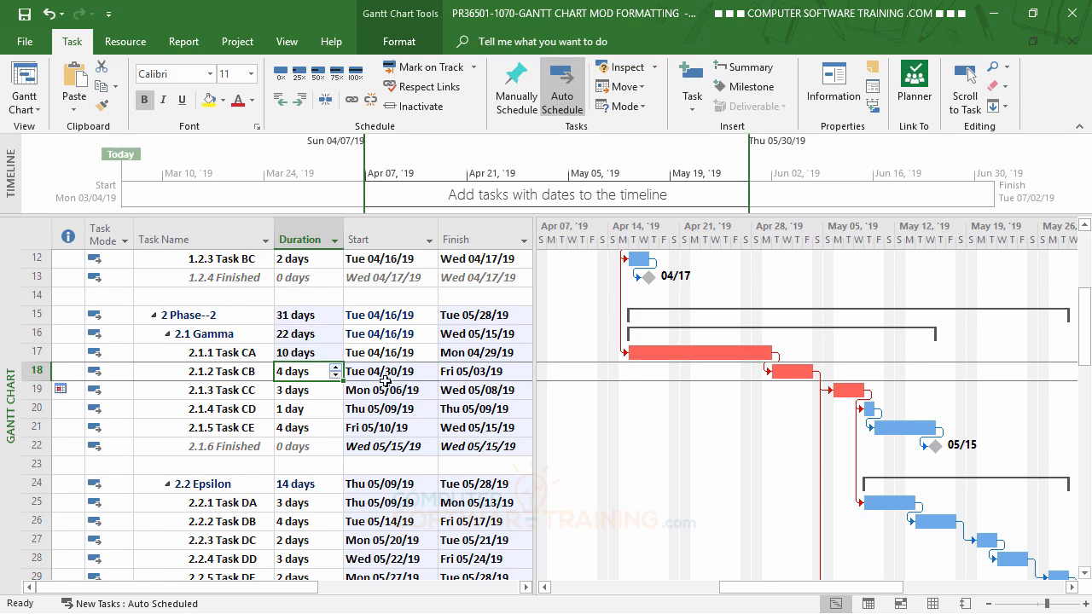
Step: Try to increase Task CB's duration to 5 days, choosing to cancel and avoid the scheduling conflict
left_click(335, 368)
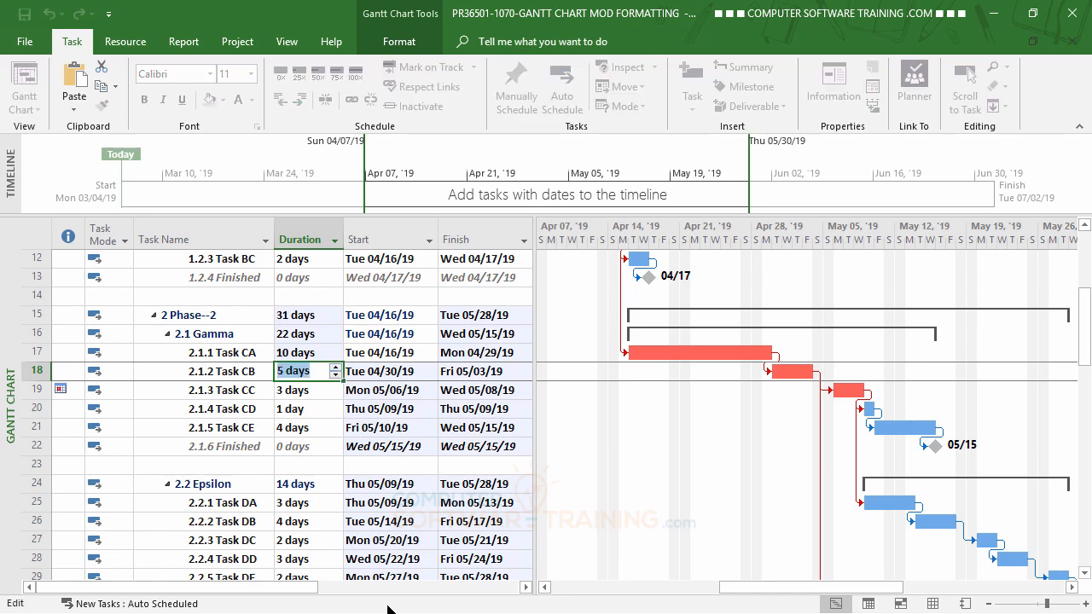
key("Return")
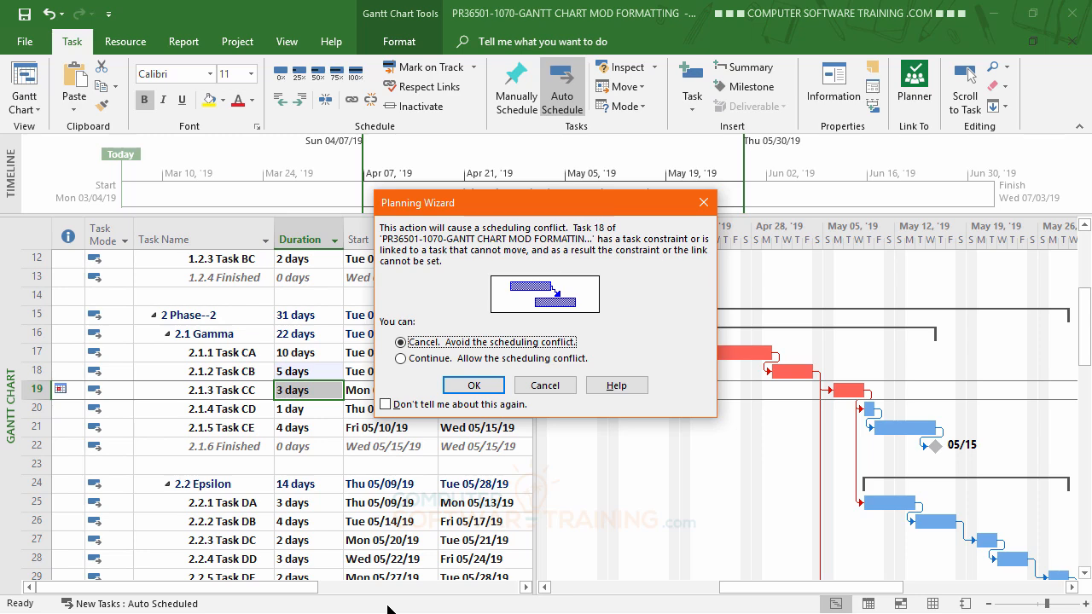
left_click(470, 388)
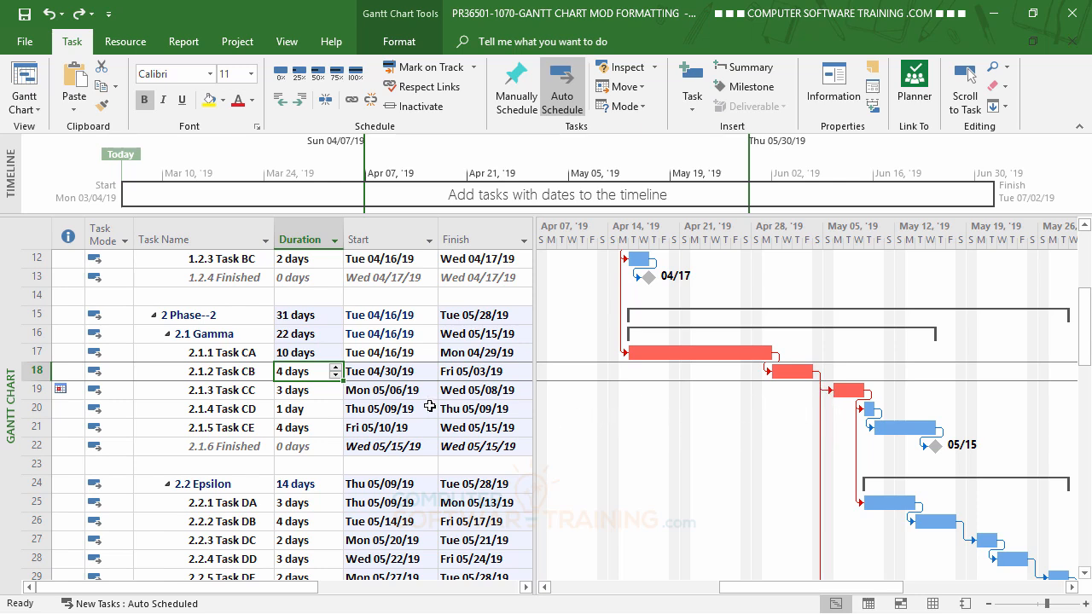
Step: Increase Task CA's duration to 13 days
left_click(318, 355)
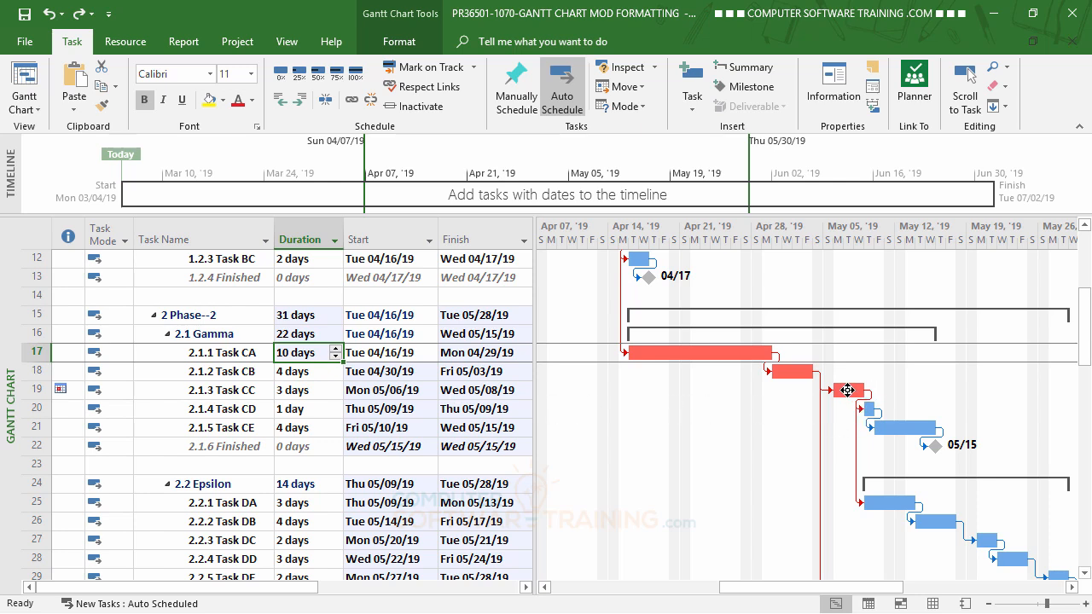
left_click(336, 349)
left_click(336, 349)
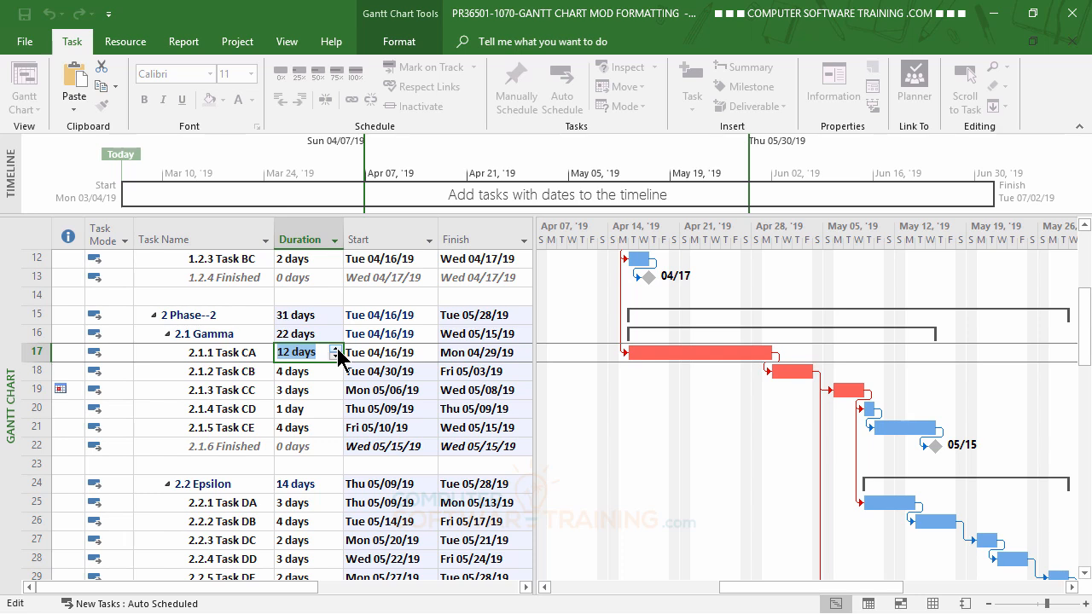
left_click(336, 349)
key("Return")
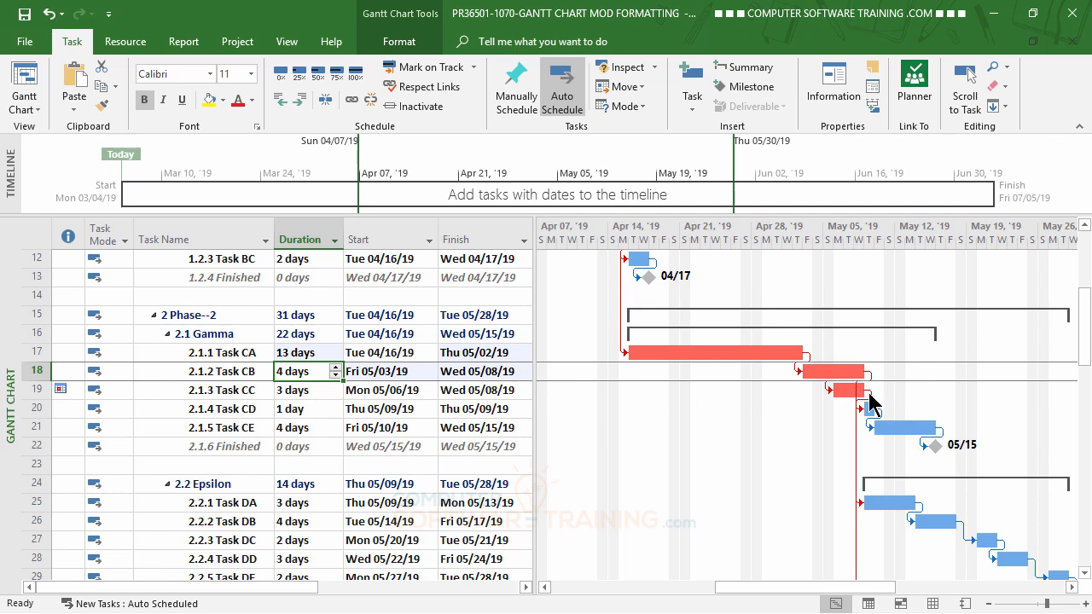
Step: Increase Task CA's duration to 17 days
left_click(311, 353)
left_click(335, 349)
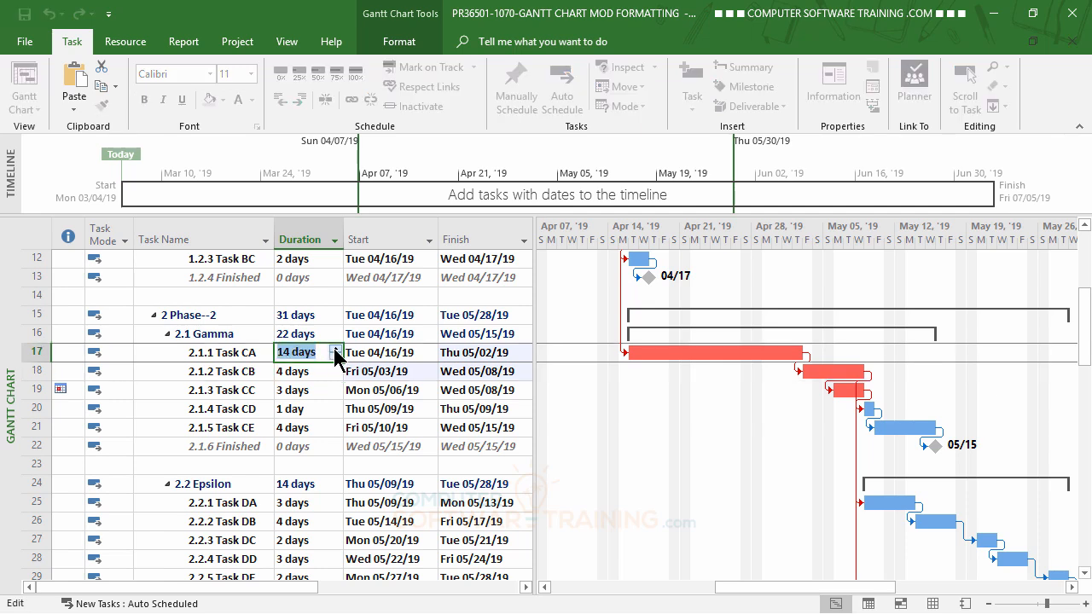
left_click(335, 349)
key("Return")
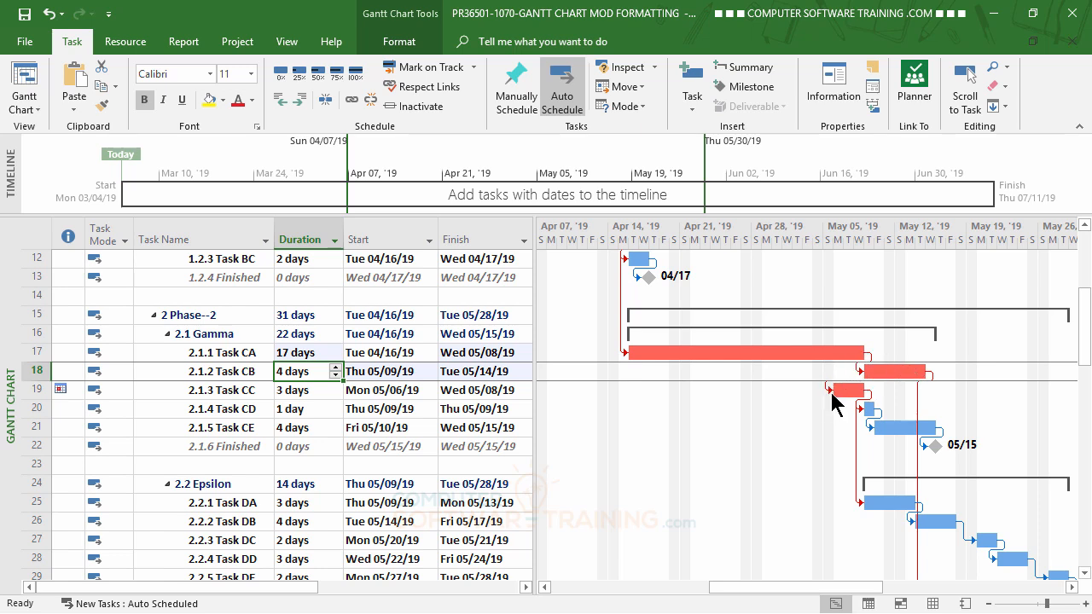
Step: Change Task CC's constraint type from Finish No Later Than to As Soon As Possible
mouse_move(844, 393)
mouse_move(62, 389)
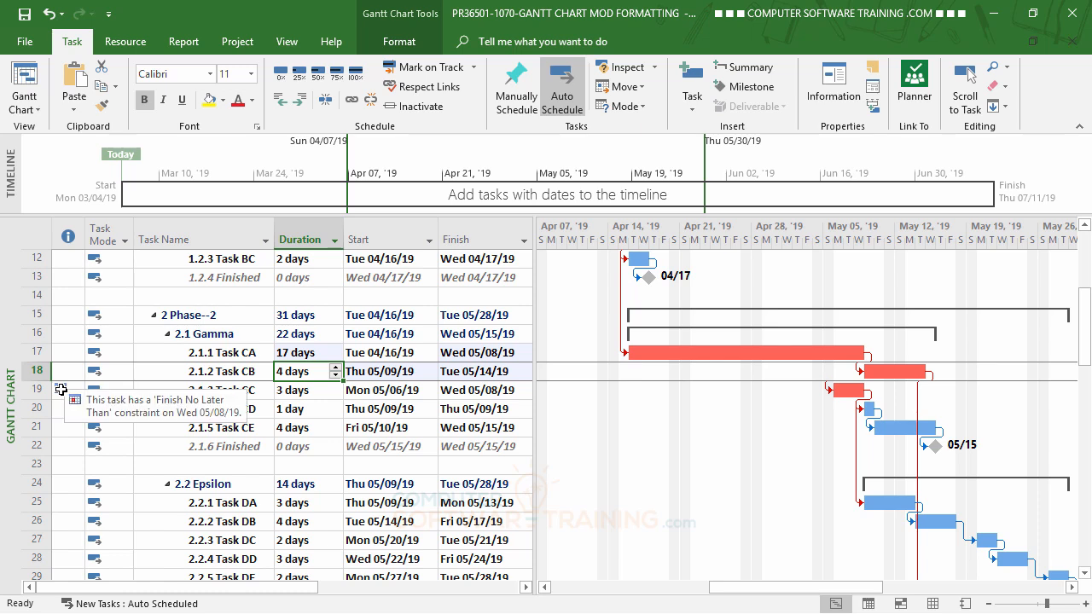
double_click(61, 389)
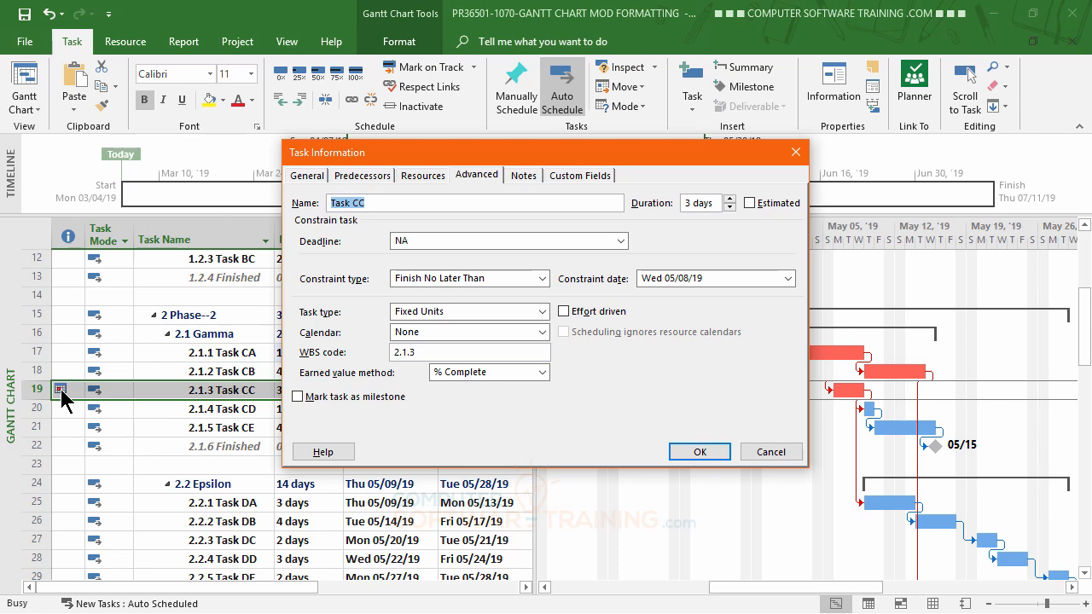
left_click(476, 179)
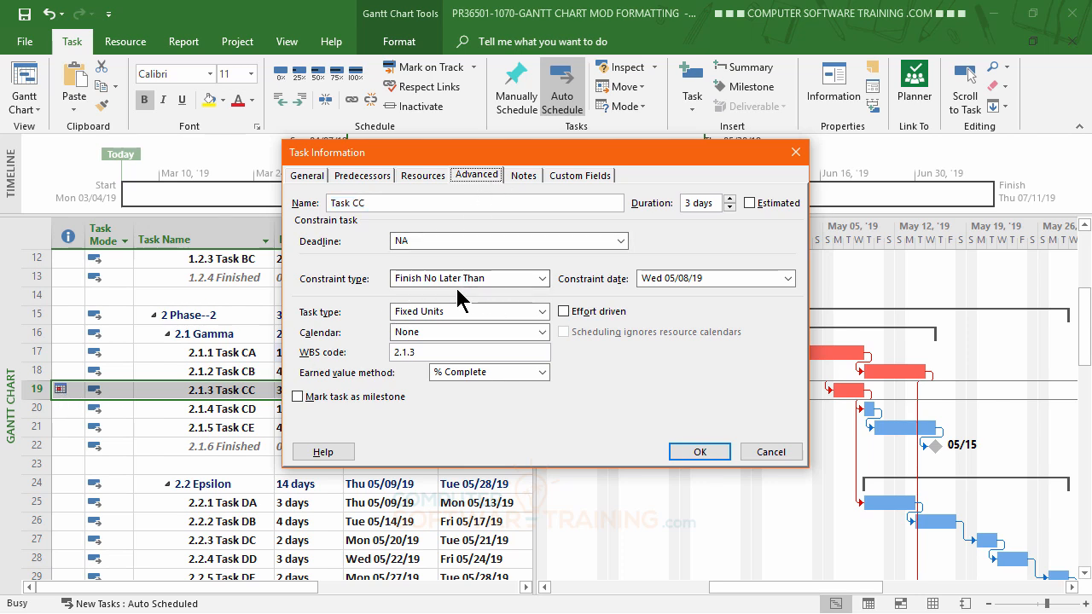
left_click(542, 281)
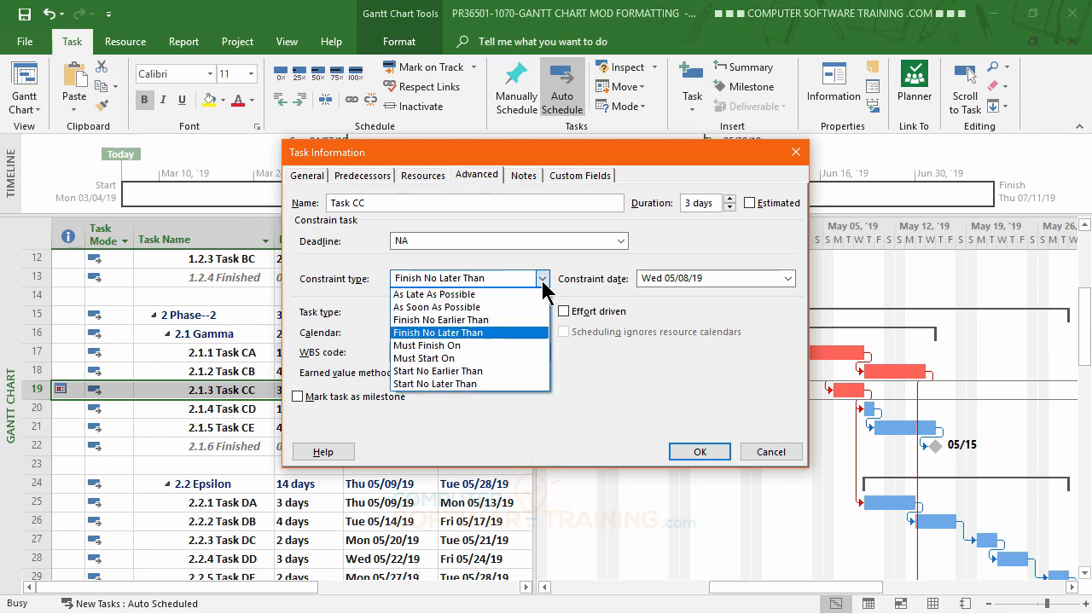
left_click(461, 307)
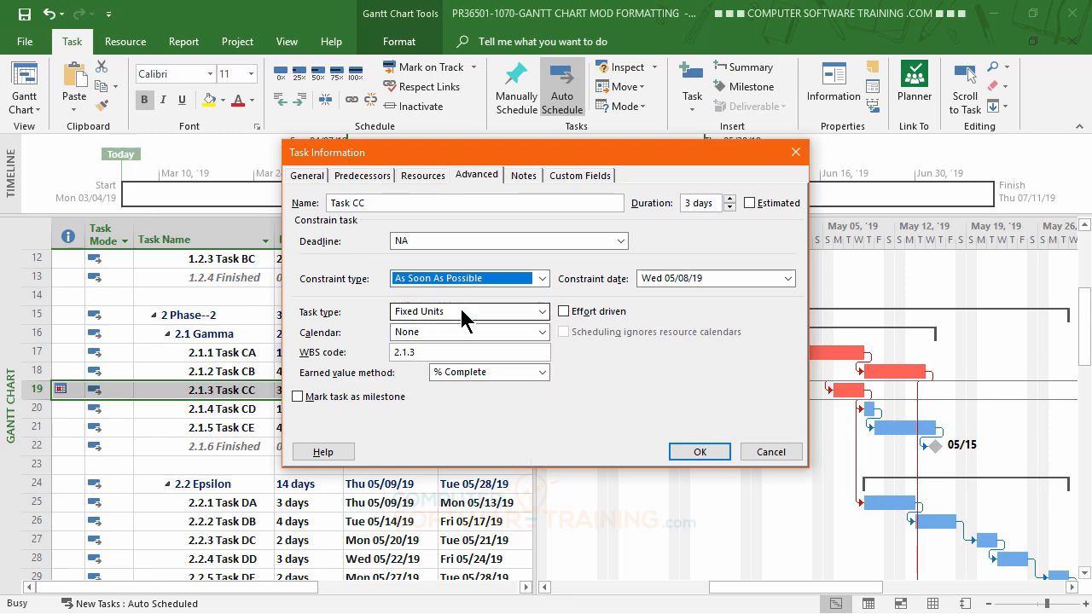
left_click(700, 452)
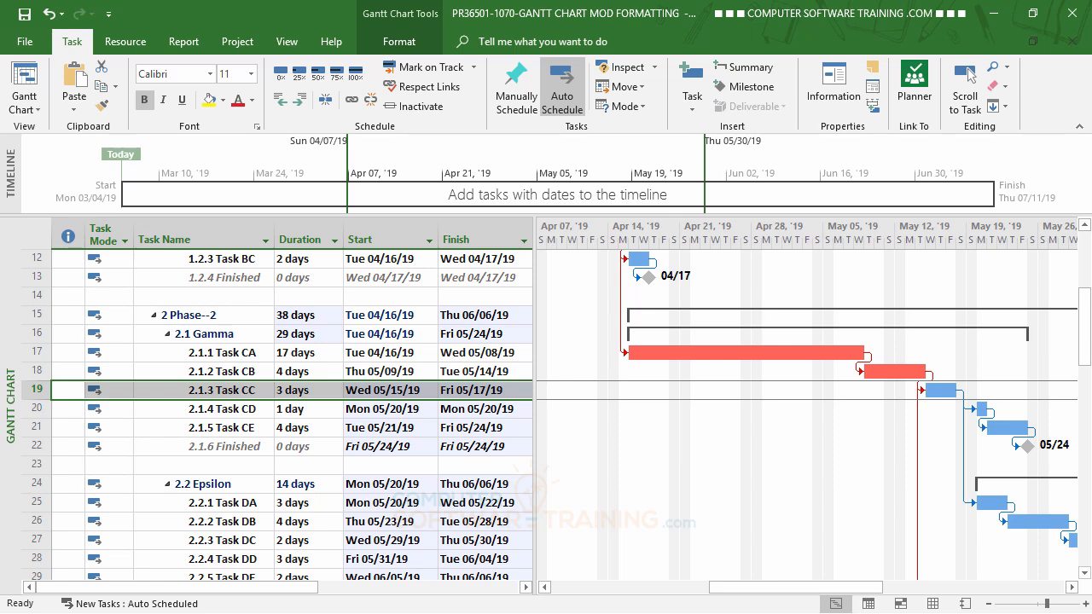
Step: Give Task EE in Phase 3 a Start No Earlier Than constraint with the date Fri 05/24/19
scroll(810, 490, "down", 2)
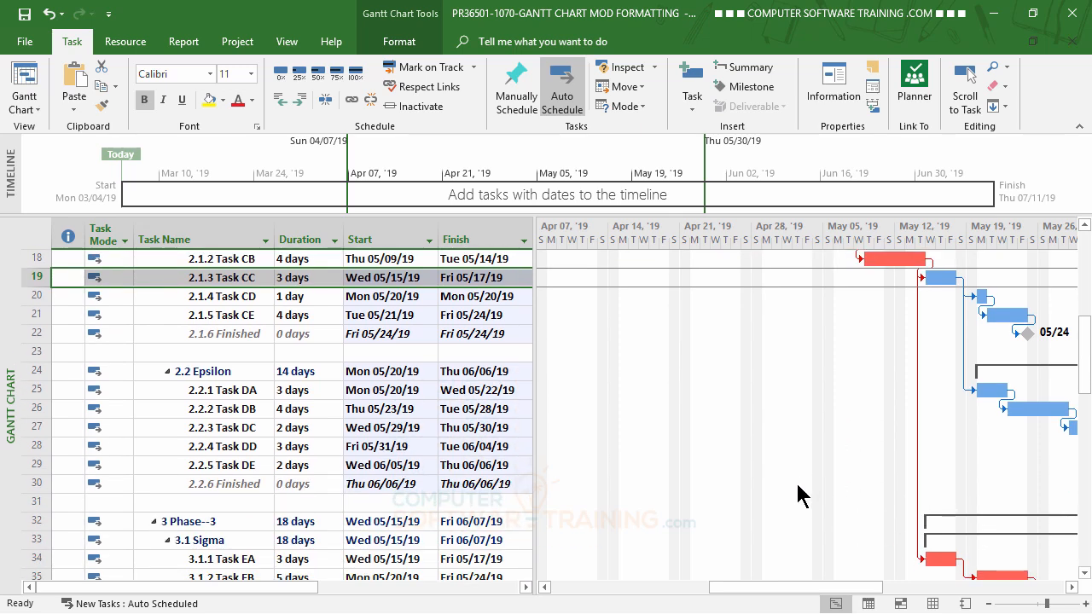
left_click_drag(797, 585, 883, 588)
scroll(743, 512, "down", 3)
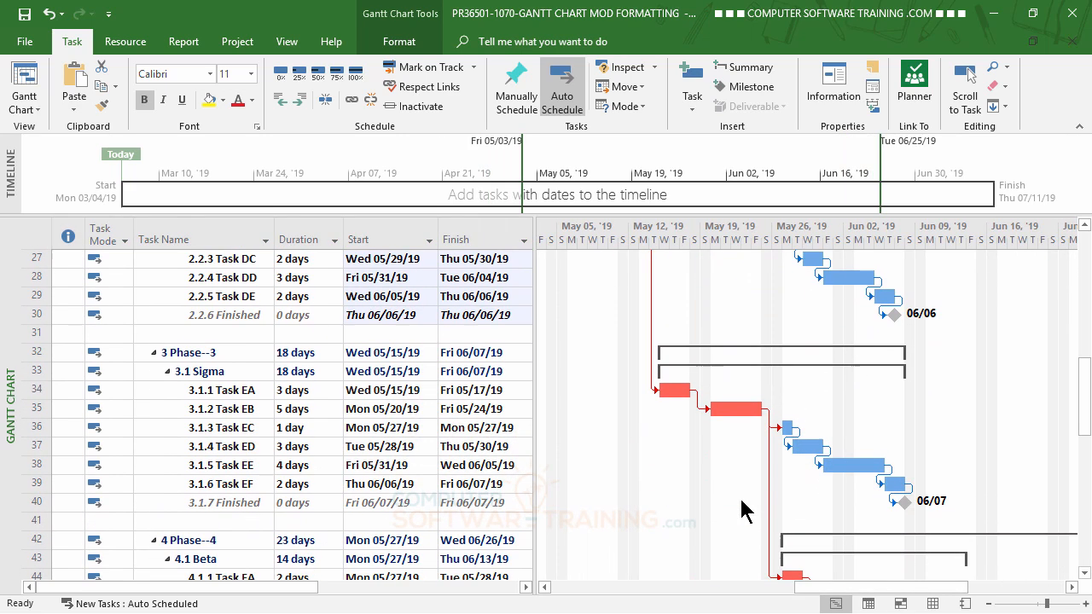
scroll(742, 510, "down", 1)
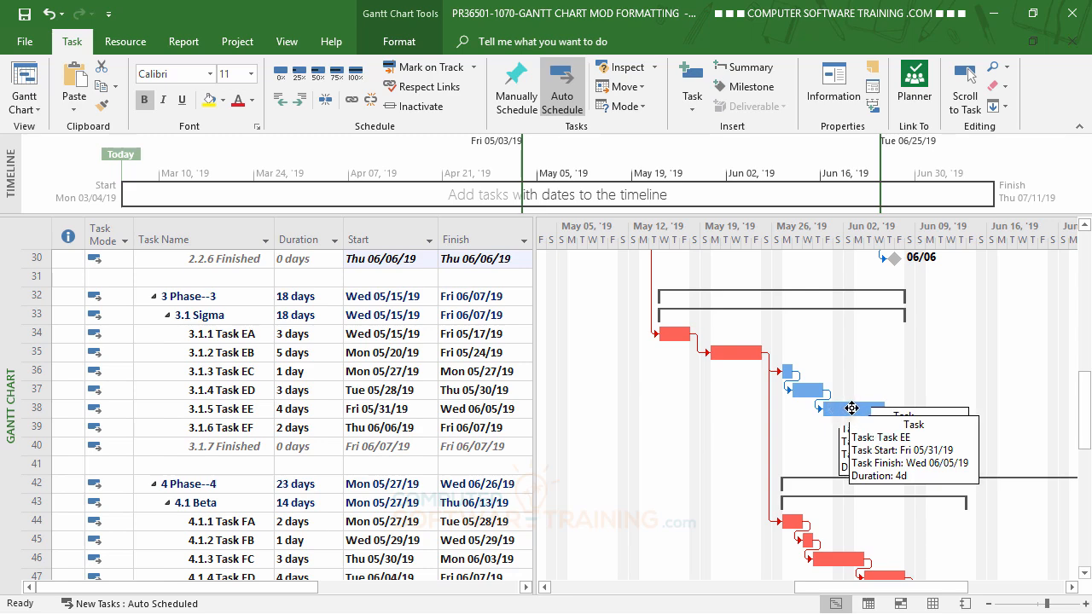
left_click(222, 408)
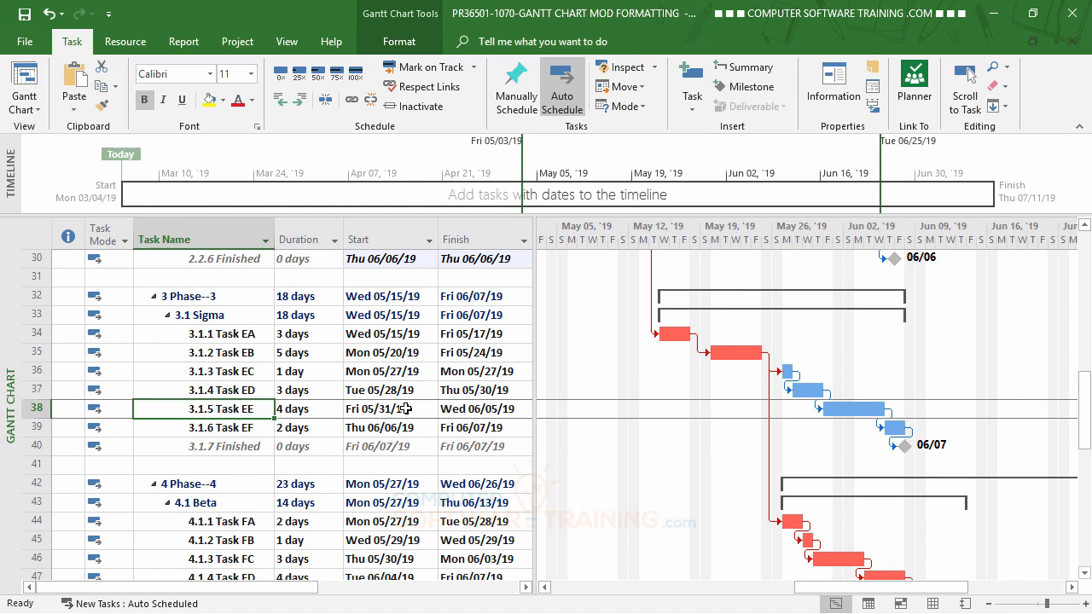
double_click(231, 410)
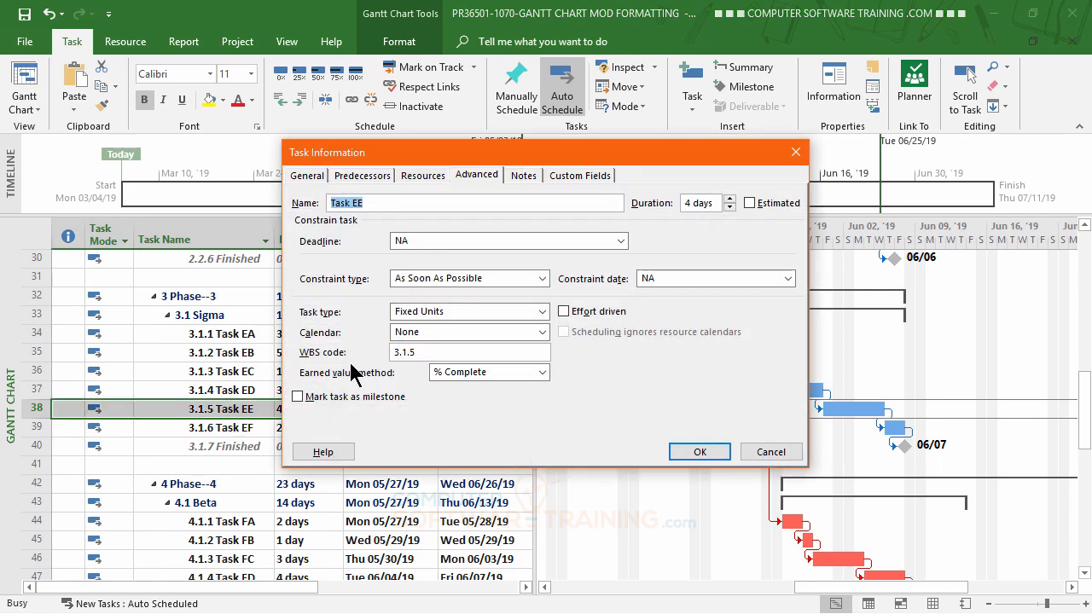
left_click(543, 279)
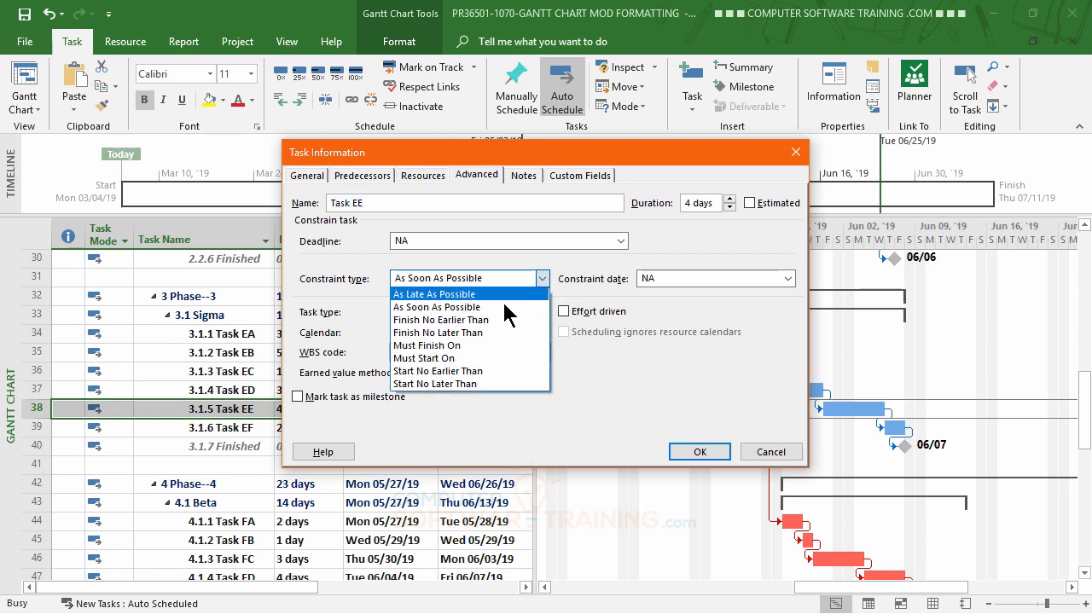
left_click(449, 371)
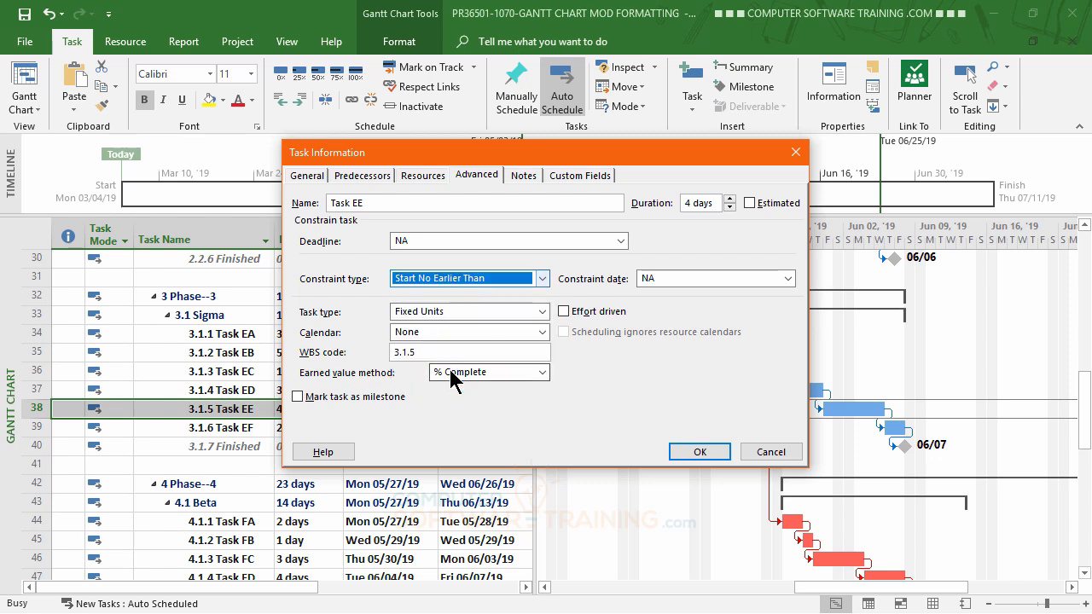
left_click(787, 278)
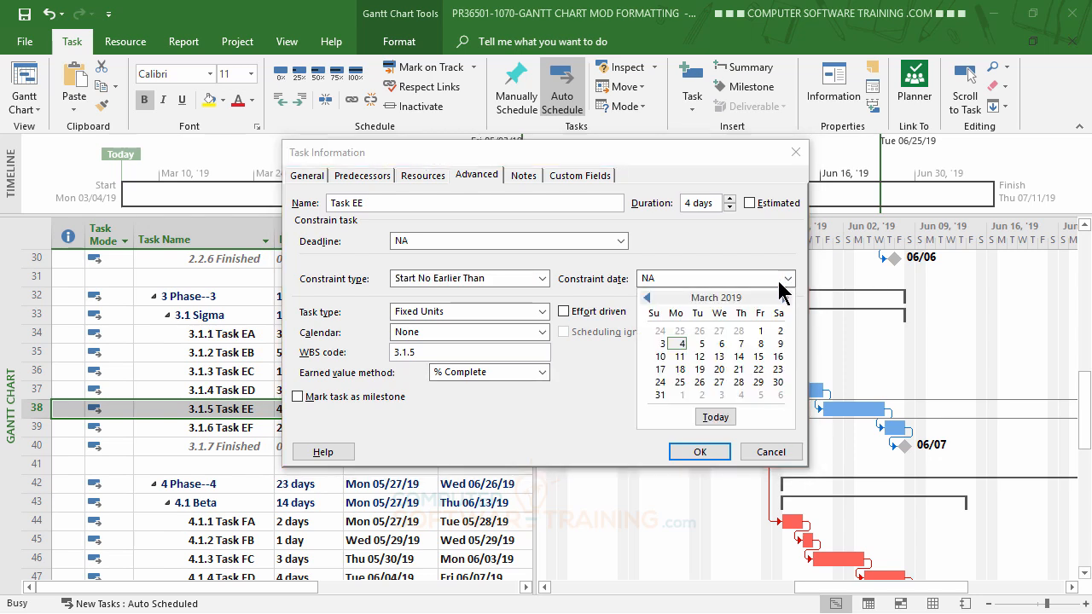
left_click(785, 297)
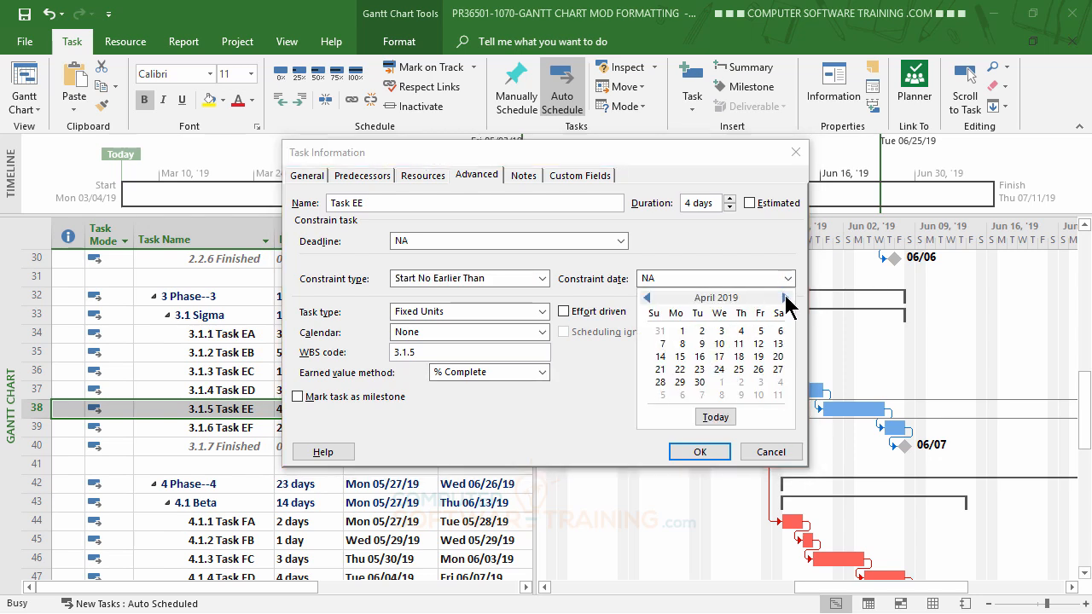
left_click(785, 297)
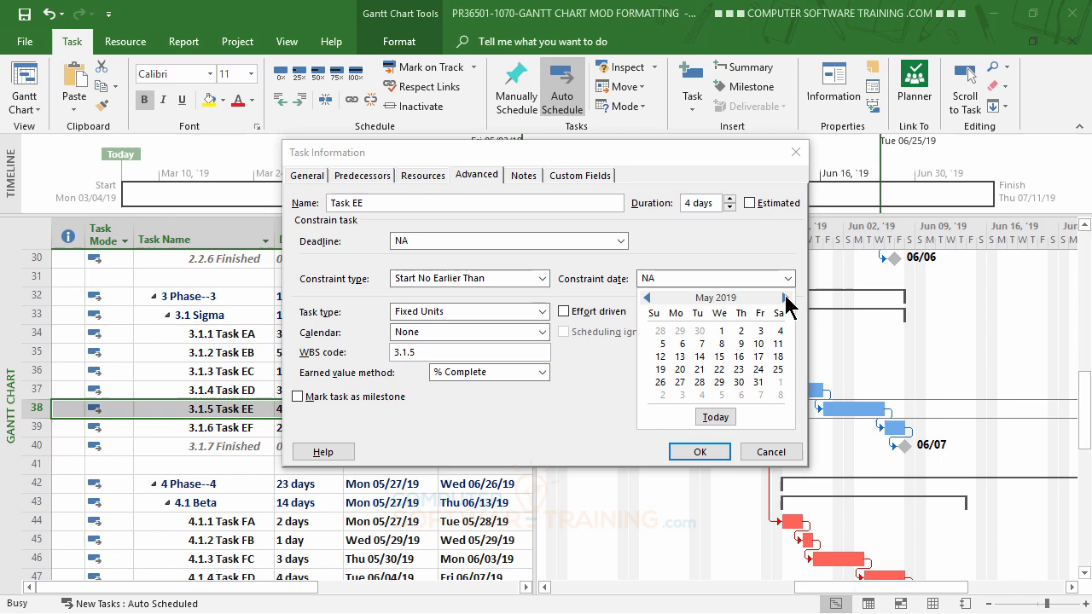
left_click(759, 370)
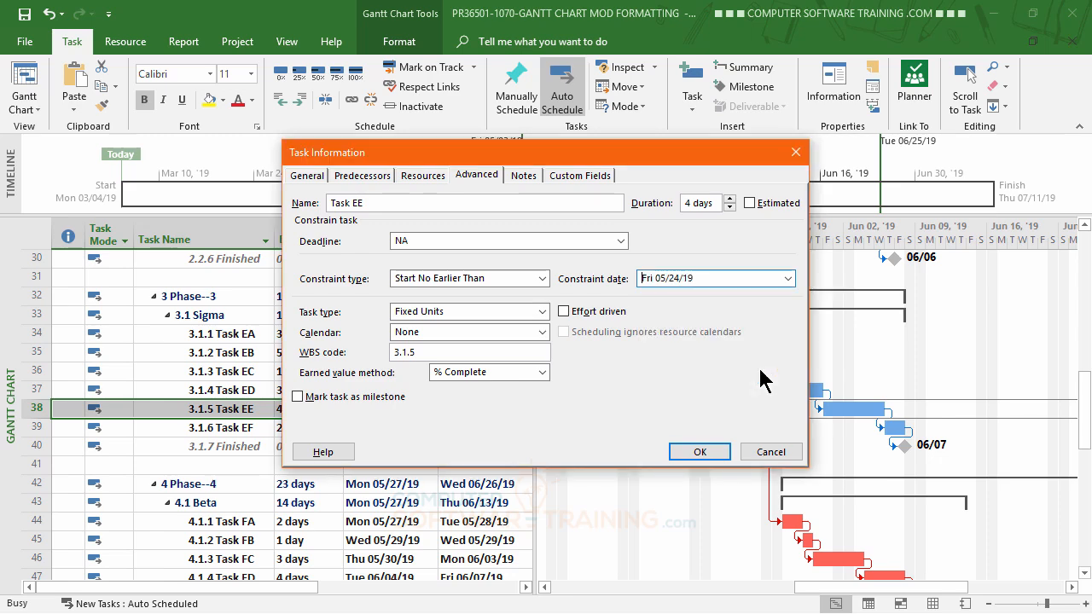
left_click(698, 455)
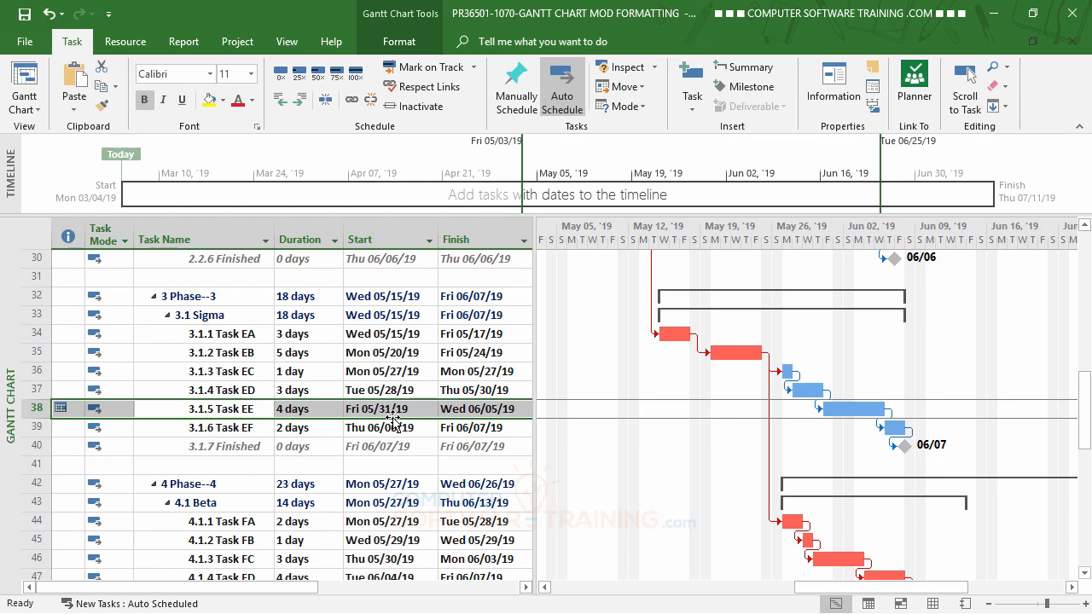
Step: Change Task EE's constraint date to Mon 05/27/19
double_click(58, 409)
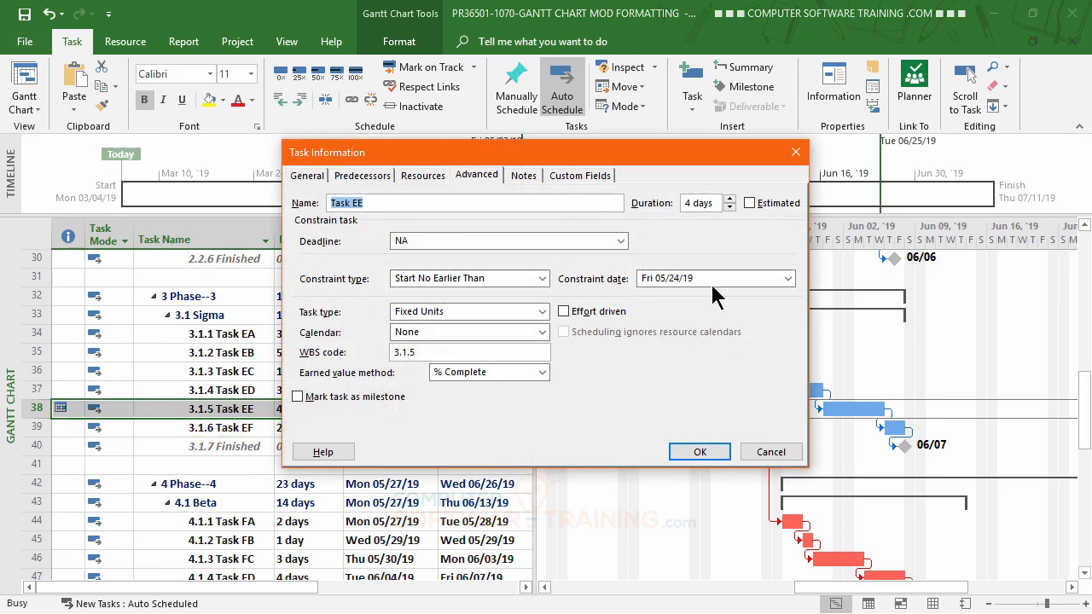
left_click(787, 278)
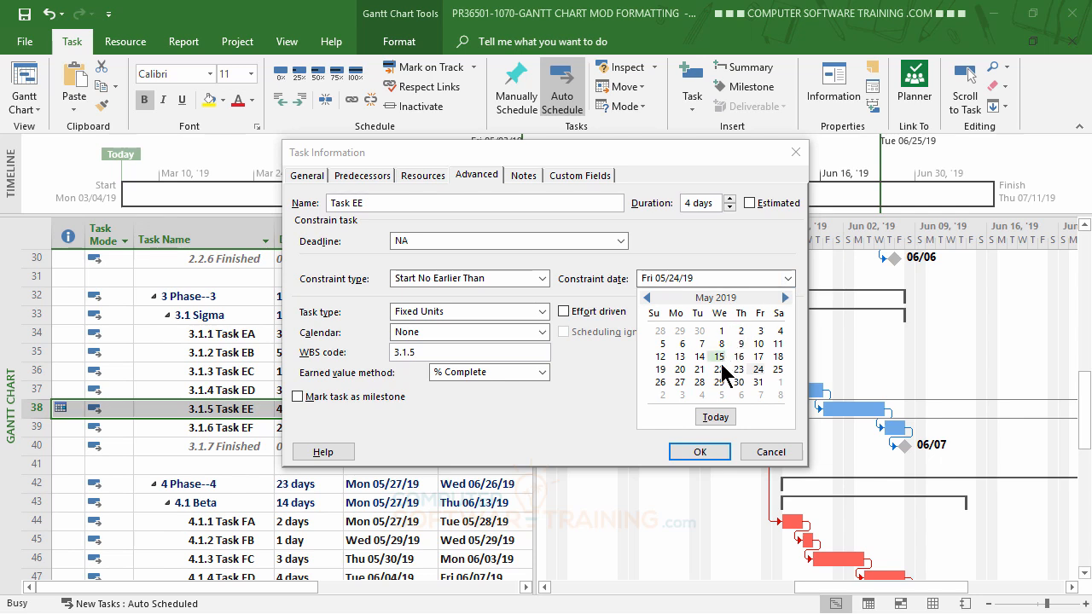
left_click(681, 383)
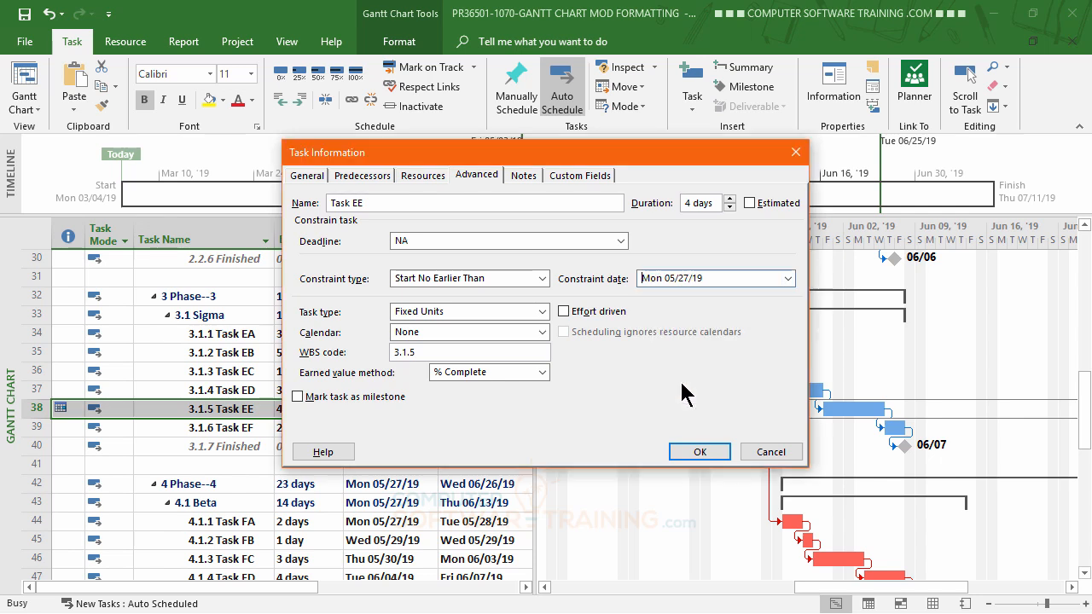
left_click(699, 453)
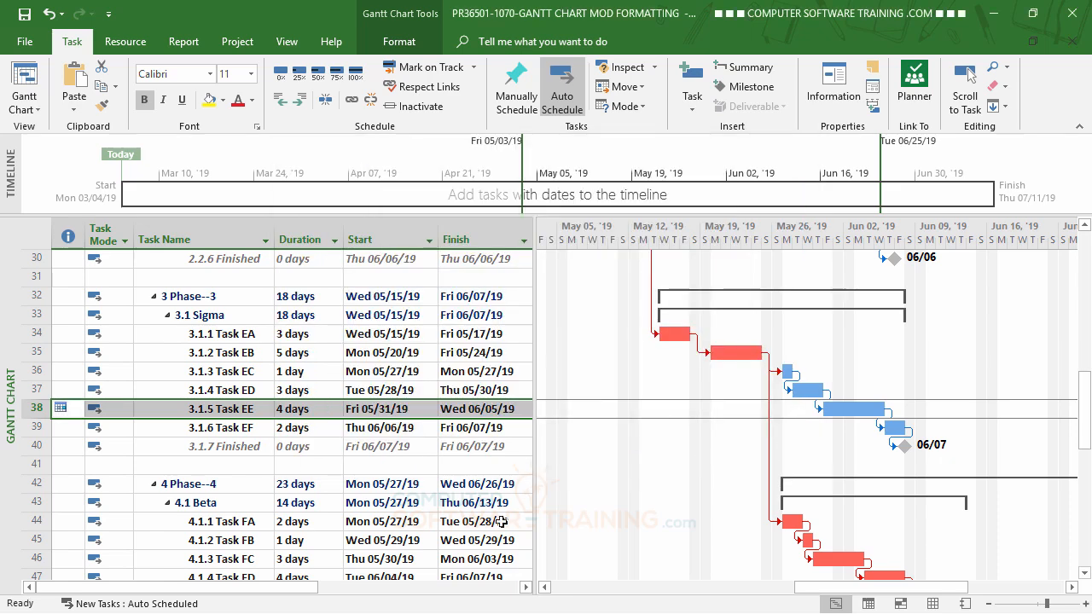
Step: Reduce Task EA's duration to 1 day
left_click(302, 336)
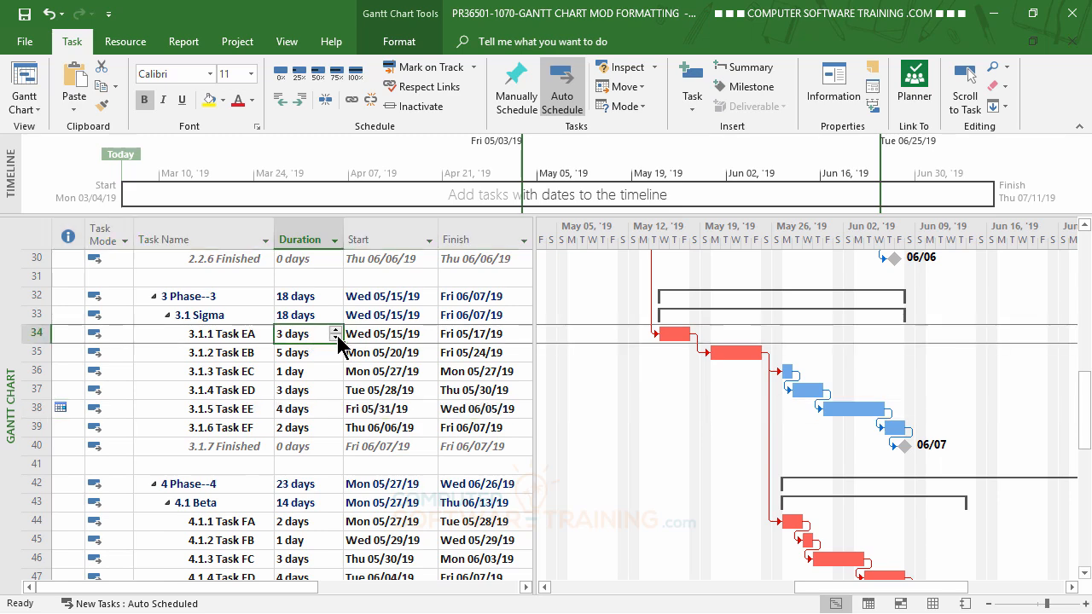
left_click(335, 338)
left_click(335, 337)
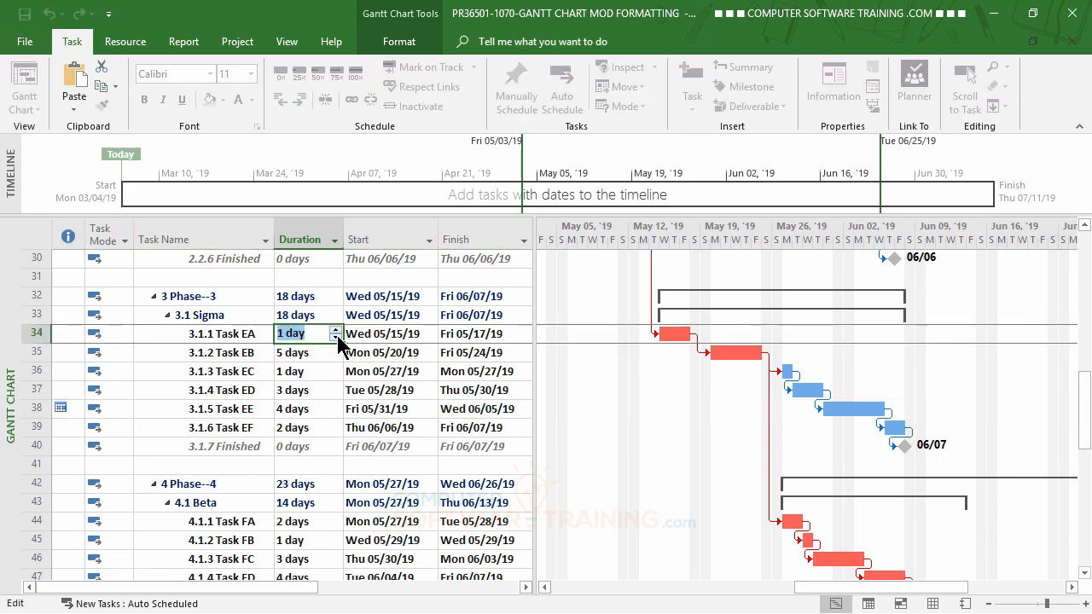
key("Return")
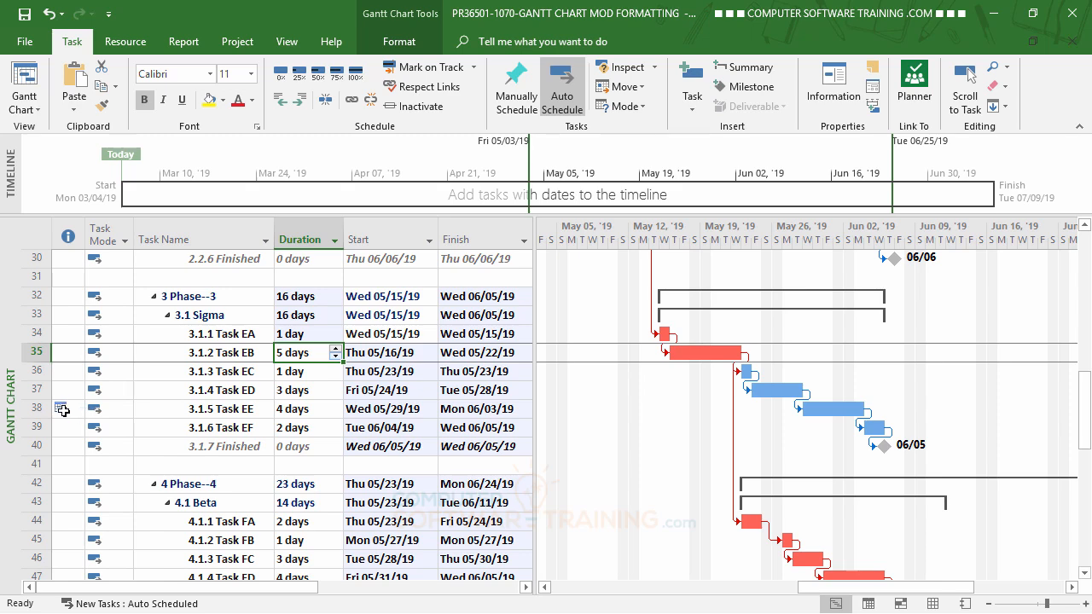
Step: Check Task EE's constraint indicator and reduce Task EB's duration to 3 days
mouse_move(62, 409)
left_click(338, 359)
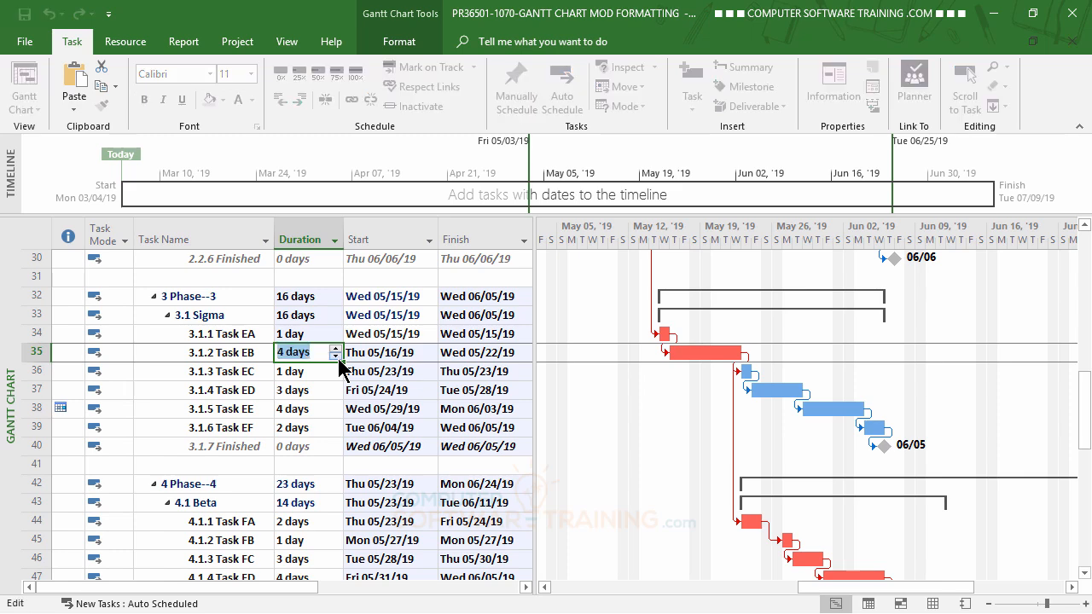
left_click(339, 359)
key("Return")
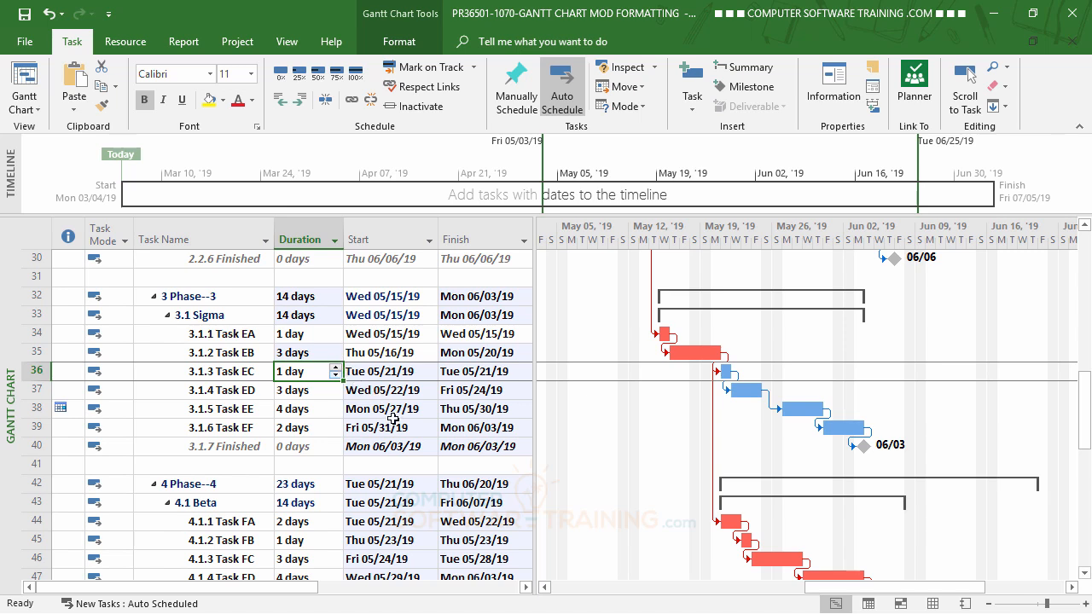
Step: Reduce Task ED's duration to 1 day
left_click(329, 391)
left_click(335, 394)
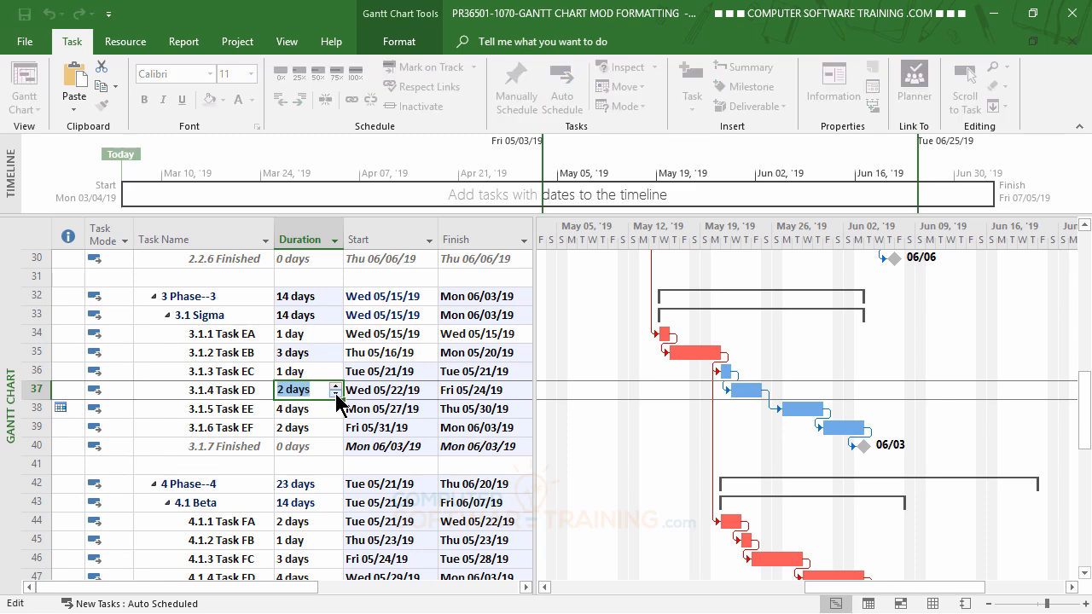
left_click(335, 394)
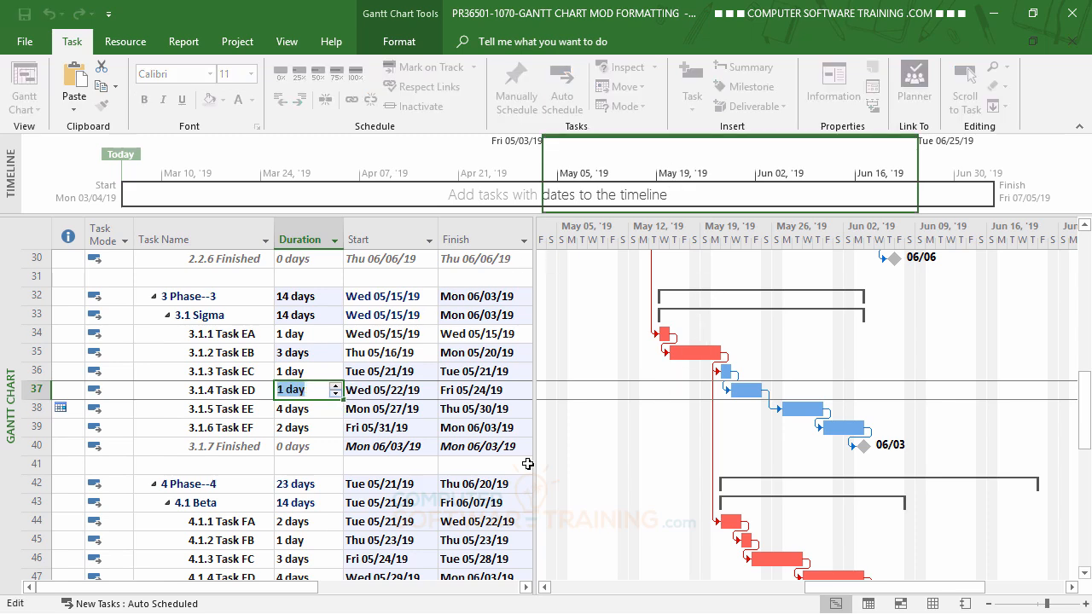
key("Return")
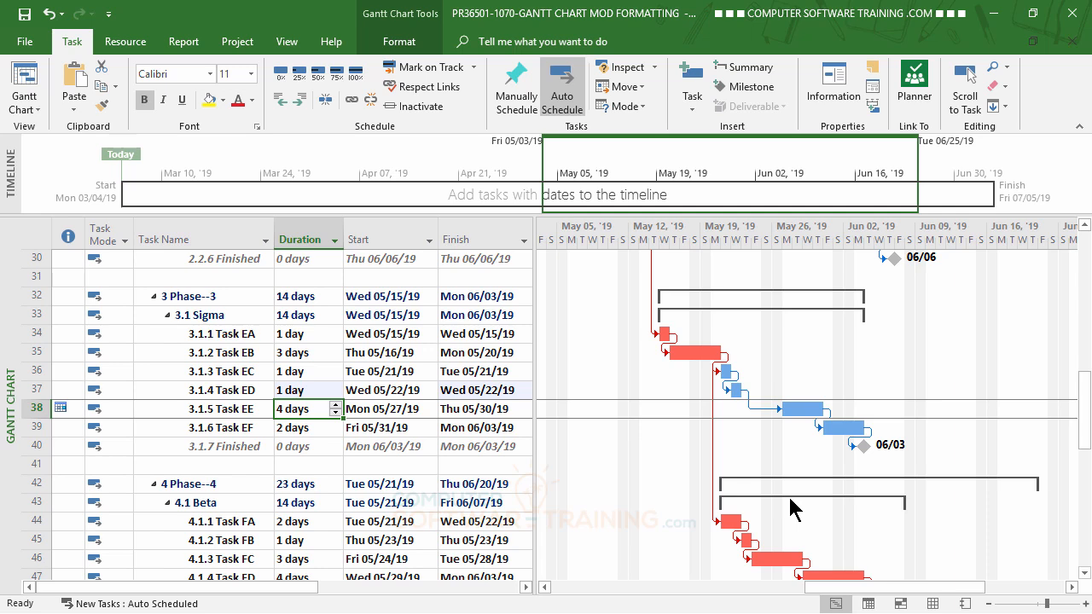
Step: Examine Task EE's constraint indicator and the Gantt bars of the surrounding phases for the constraint's effect on the schedule
scroll(440, 365, "down", 1)
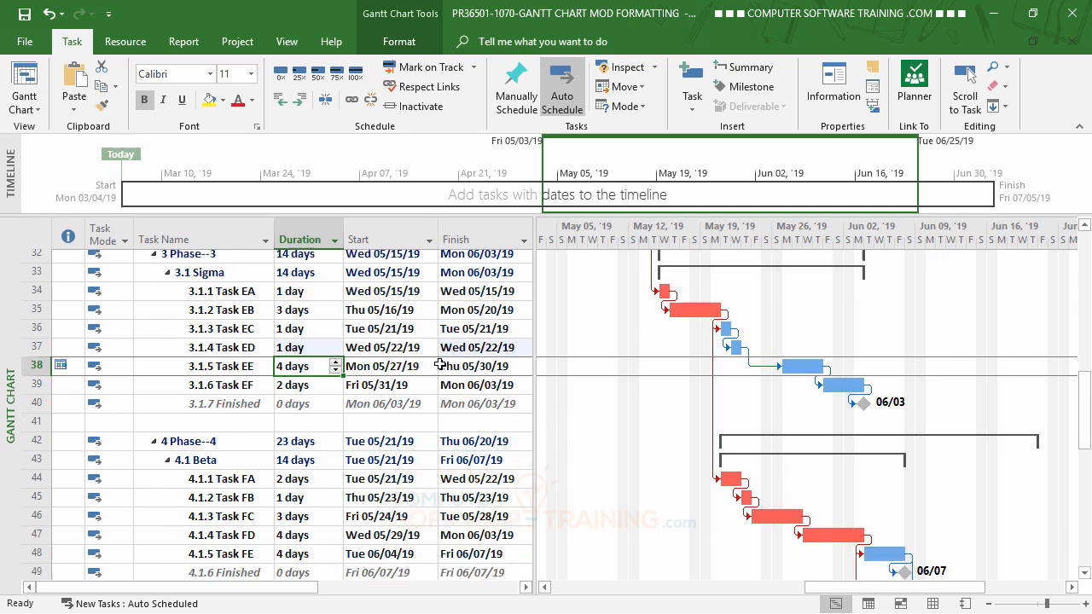
scroll(440, 365, "down", 4)
scroll(440, 365, "up", 6)
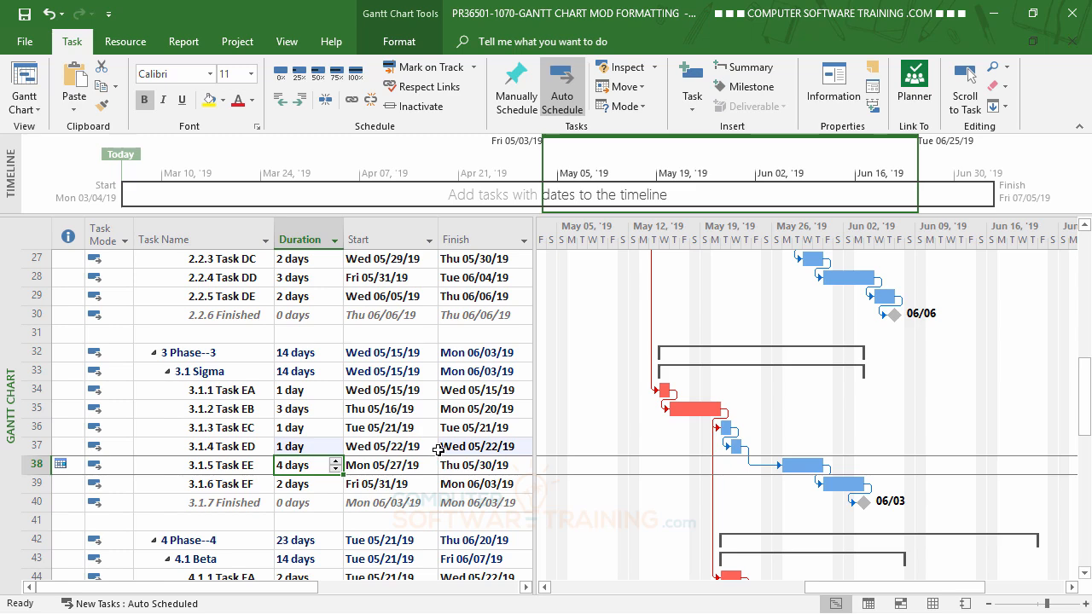
scroll(437, 450, "down", 1)
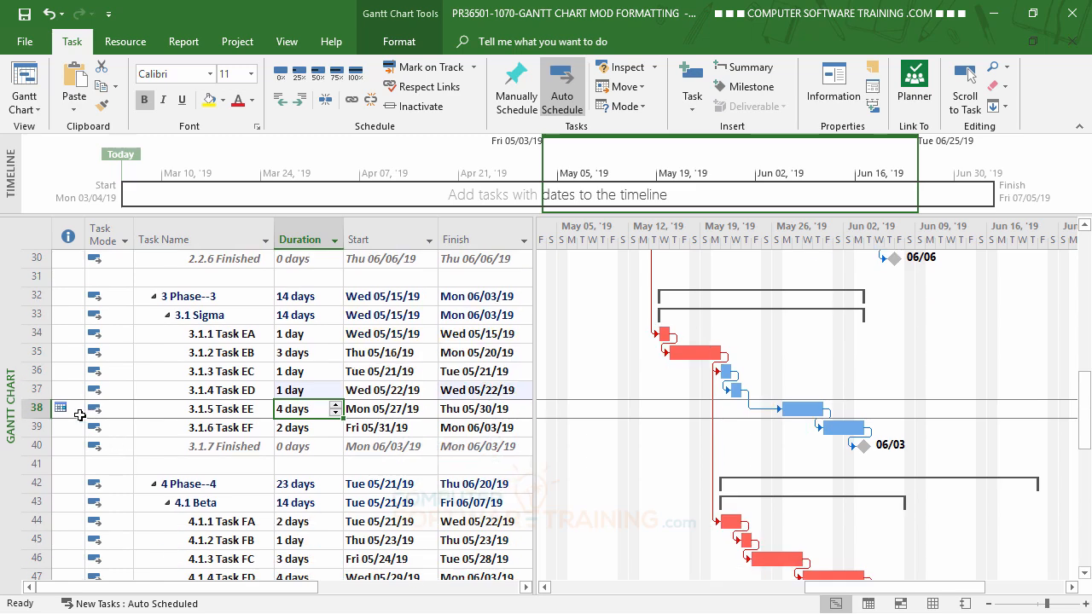
mouse_move(62, 408)
scroll(188, 358, "down", 5)
scroll(193, 365, "up", 6)
scroll(193, 367, "up", 4)
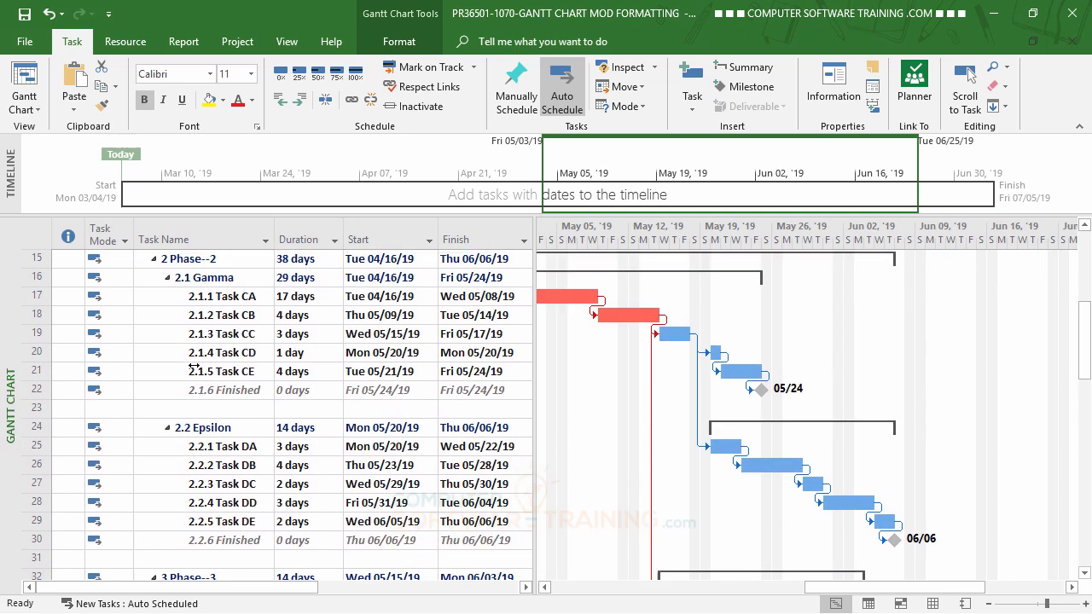
scroll(194, 366, "down", 5)
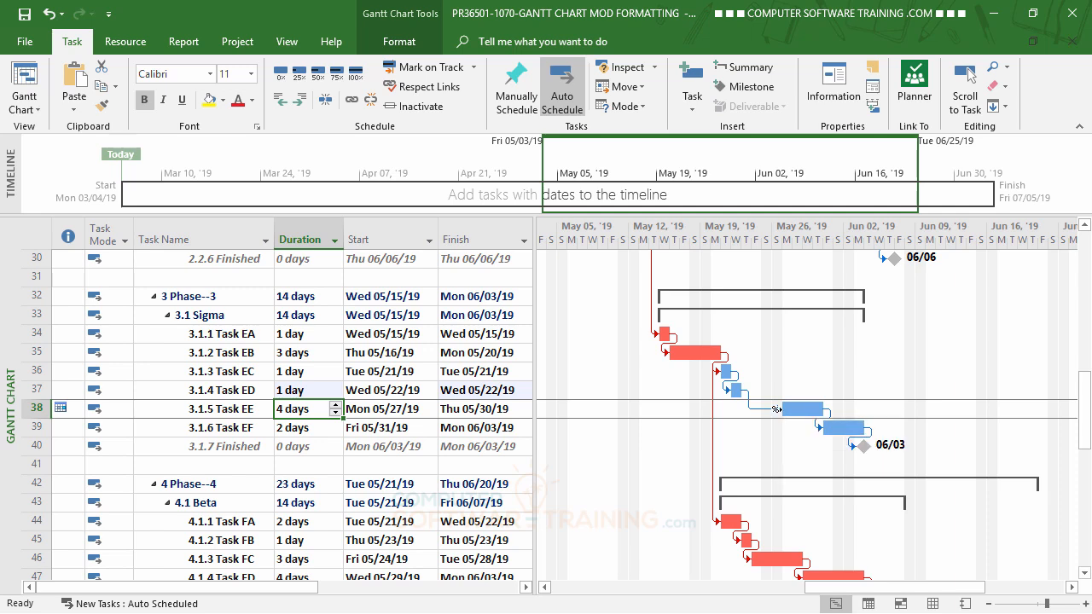
Step: Change Task EE's constraint type to As Soon As Possible
mouse_move(776, 410)
double_click(59, 408)
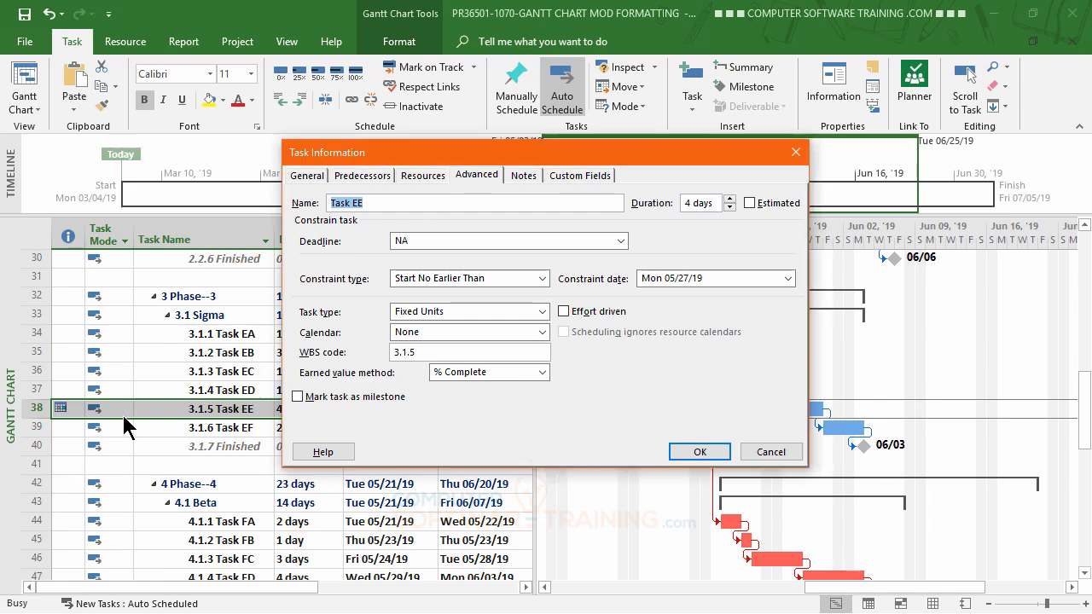
left_click(542, 278)
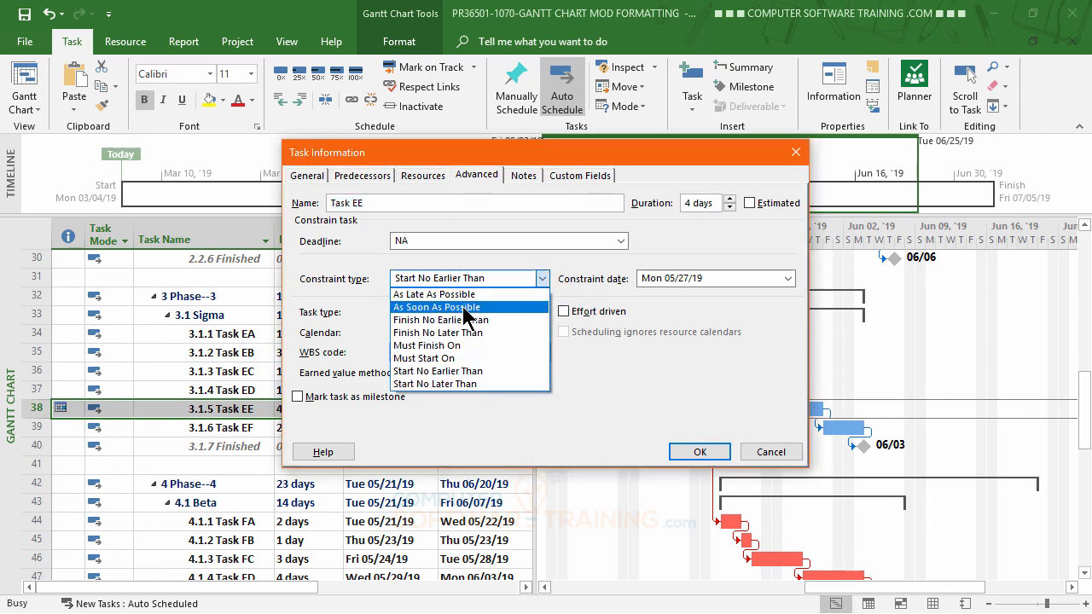
left_click(465, 307)
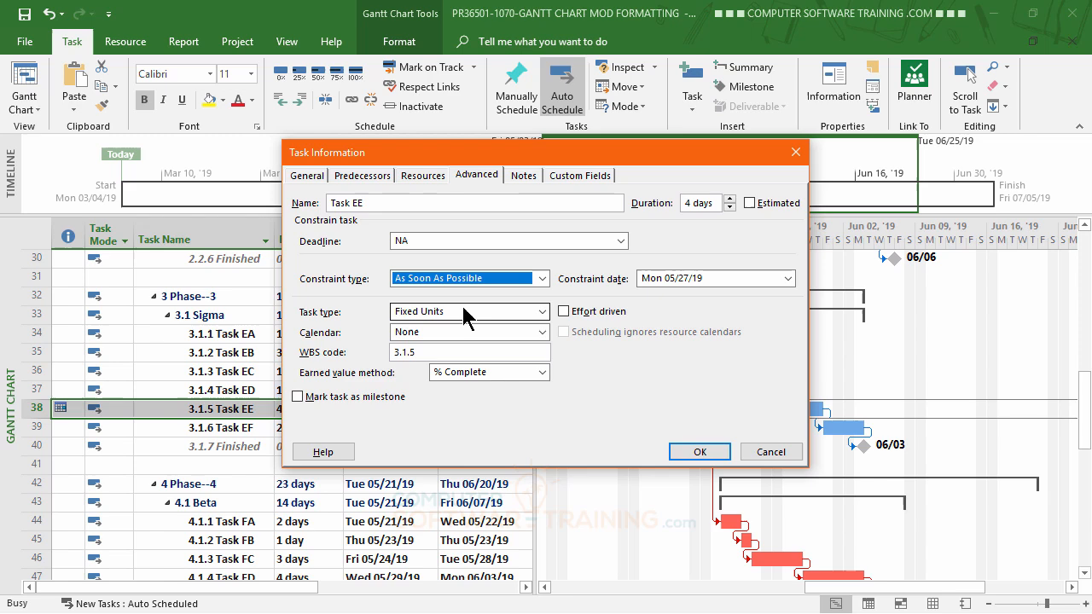
left_click(689, 449)
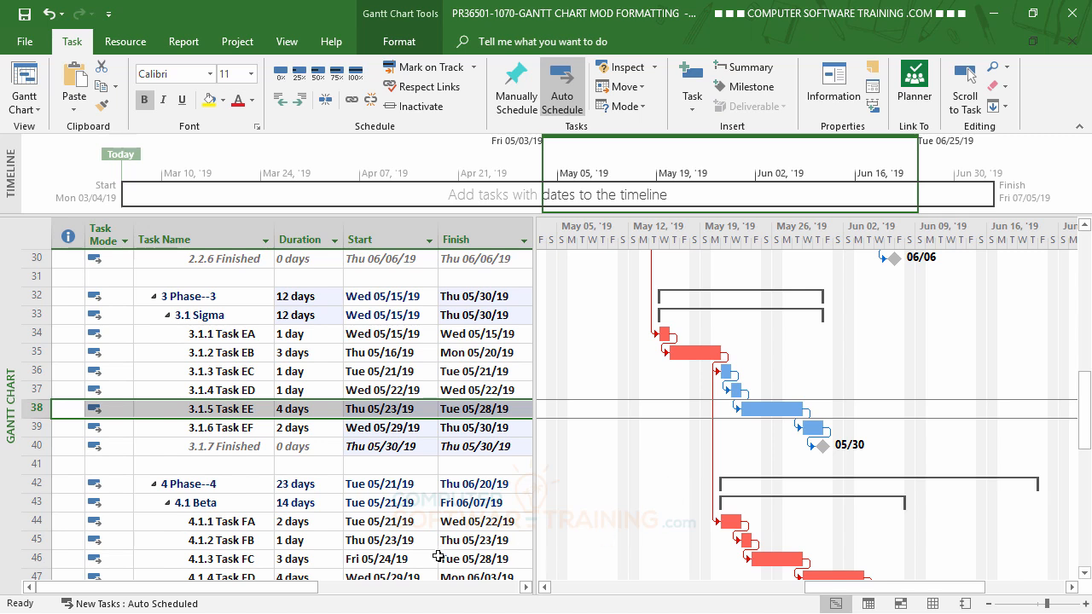
Step: Move Task FC in Phase 4 to start on Tue May 28, 2019, keeping its link to Task FB
scroll(383, 516, "down", 1)
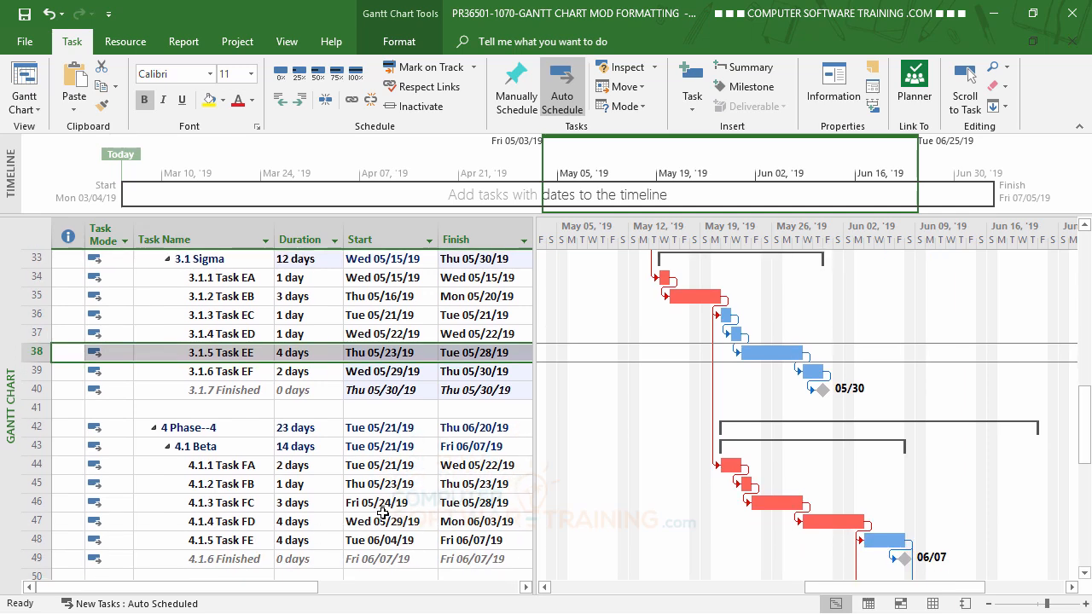
scroll(383, 512, "down", 2)
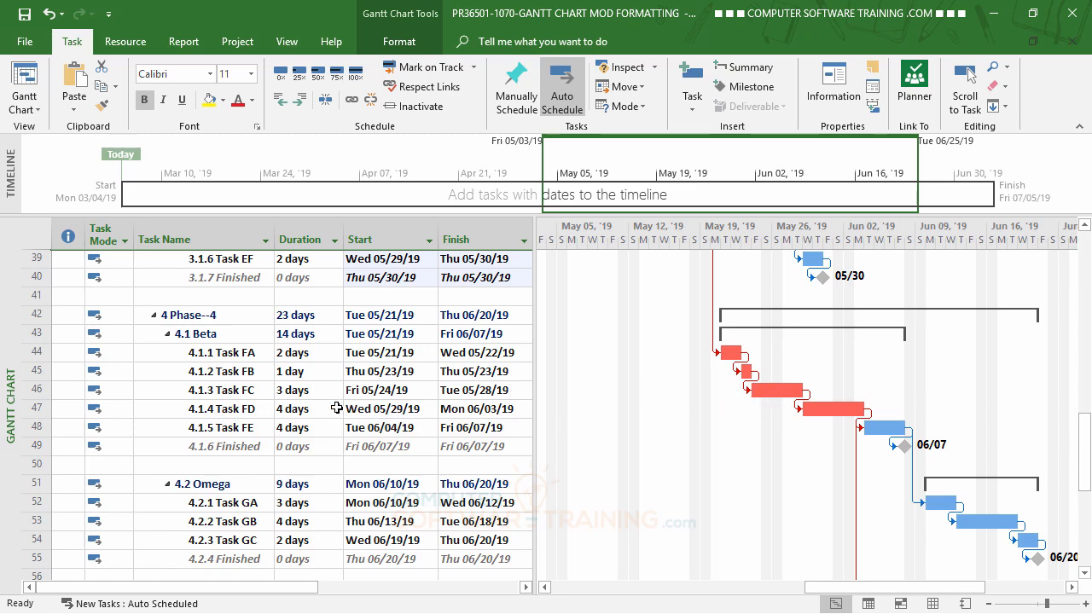
left_click(221, 389)
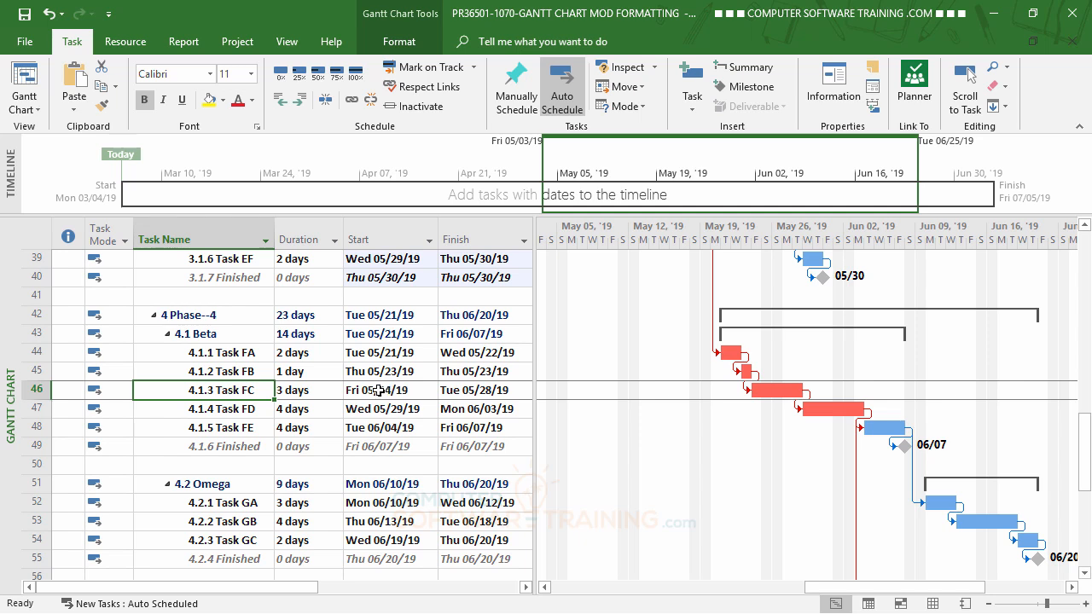
left_click(379, 390)
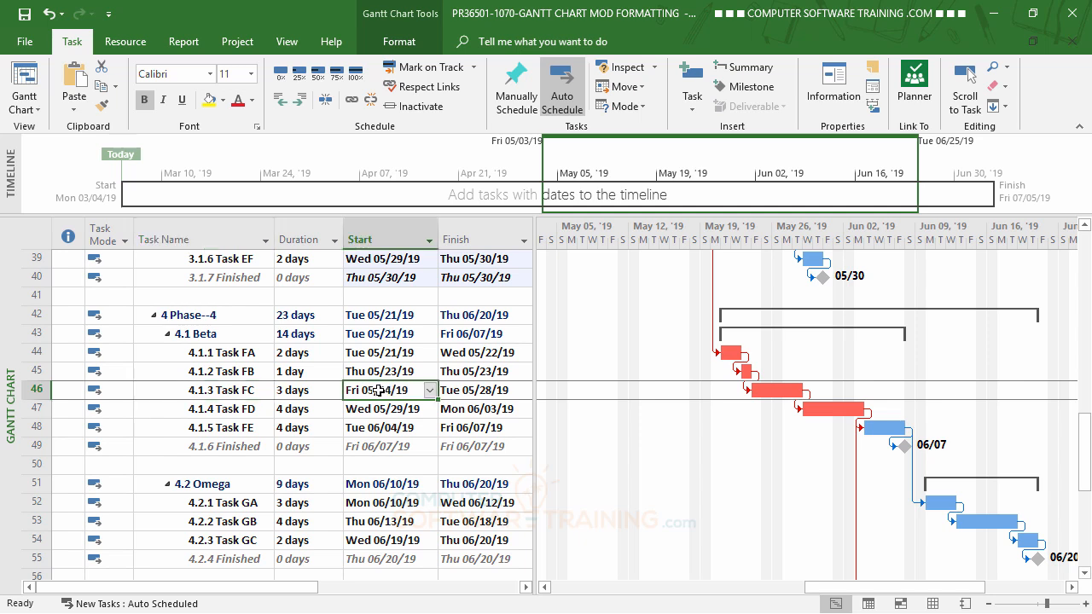
left_click(429, 391)
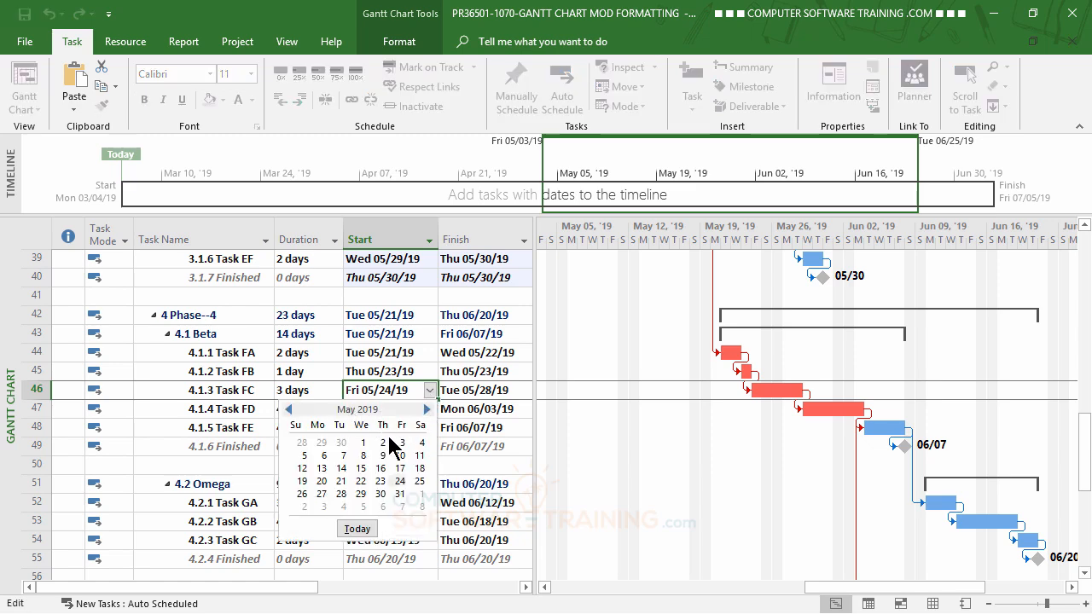
left_click(341, 494)
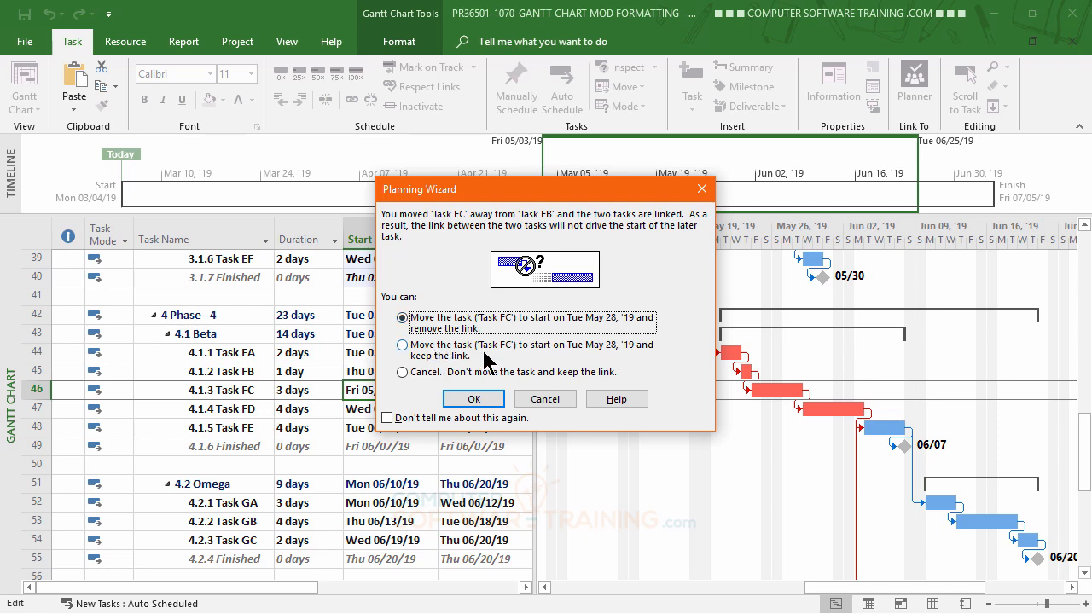
left_click(404, 345)
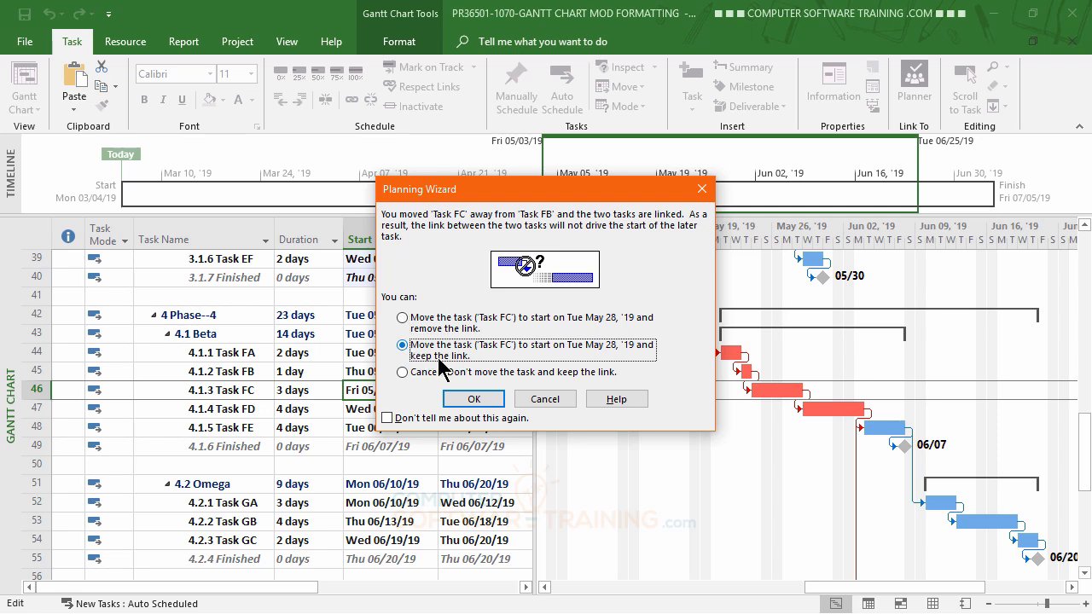
left_click(474, 401)
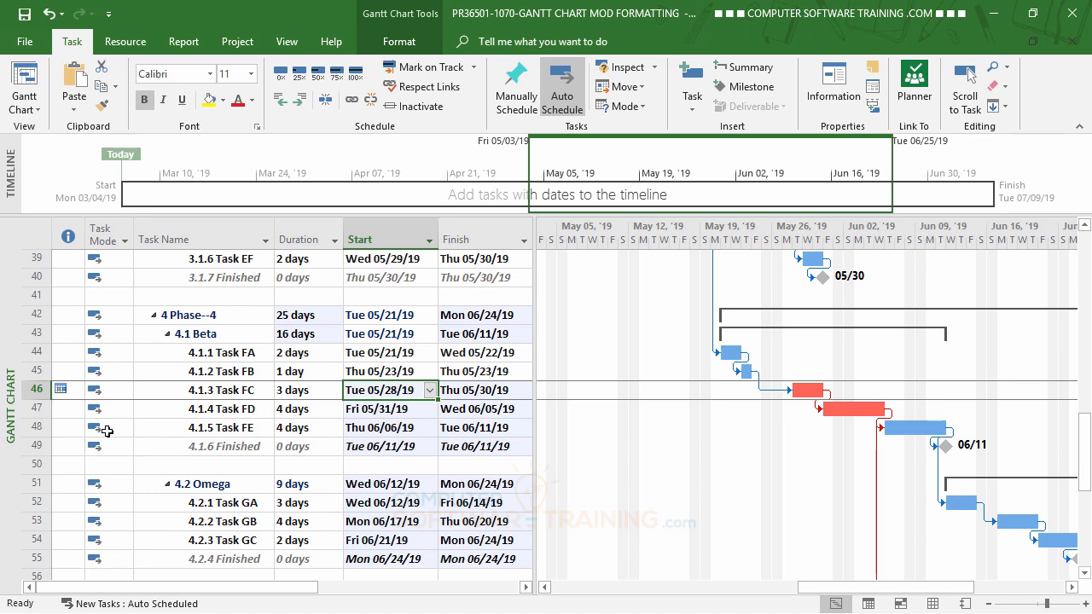
Step: Check Task FC's constraint indicator and increase Task FA's duration to 4 days
mouse_move(60, 390)
left_click(293, 353)
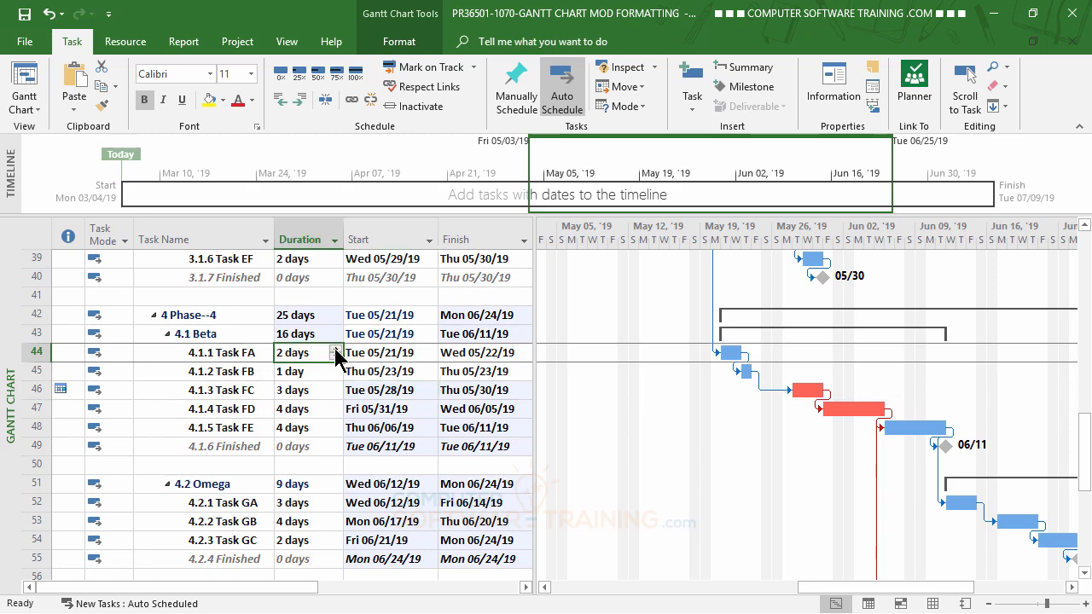
left_click(334, 349)
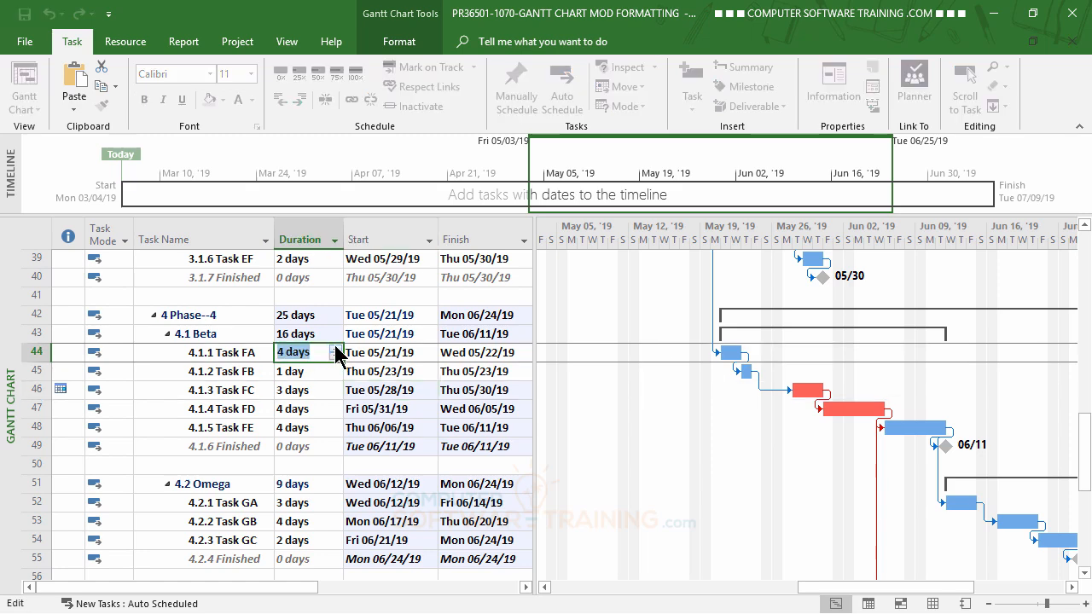
key("Return")
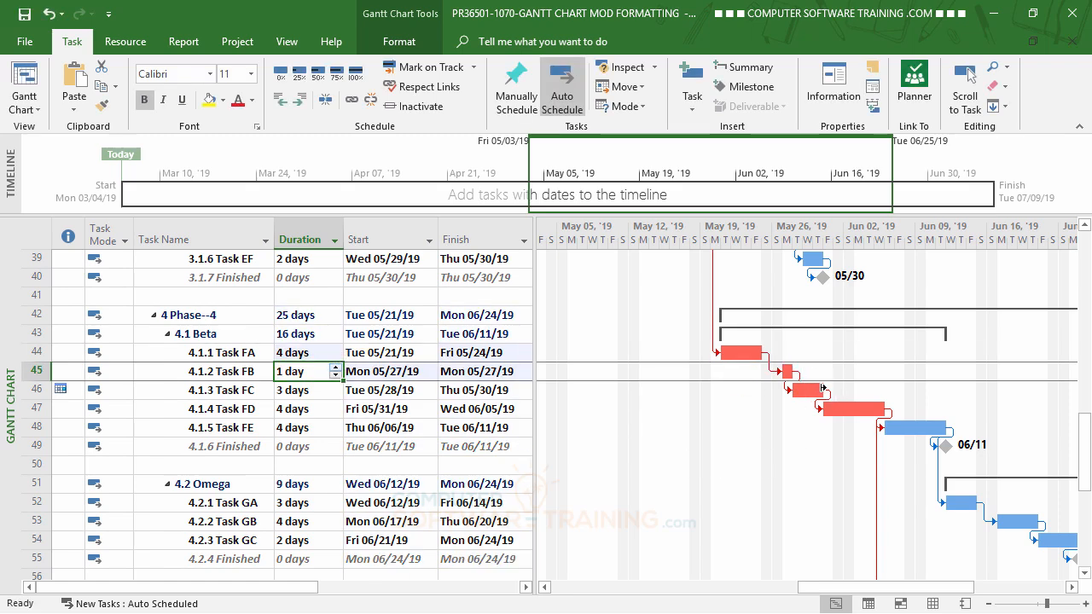
Step: Increase Task FA's duration to 5 days
left_click(303, 353)
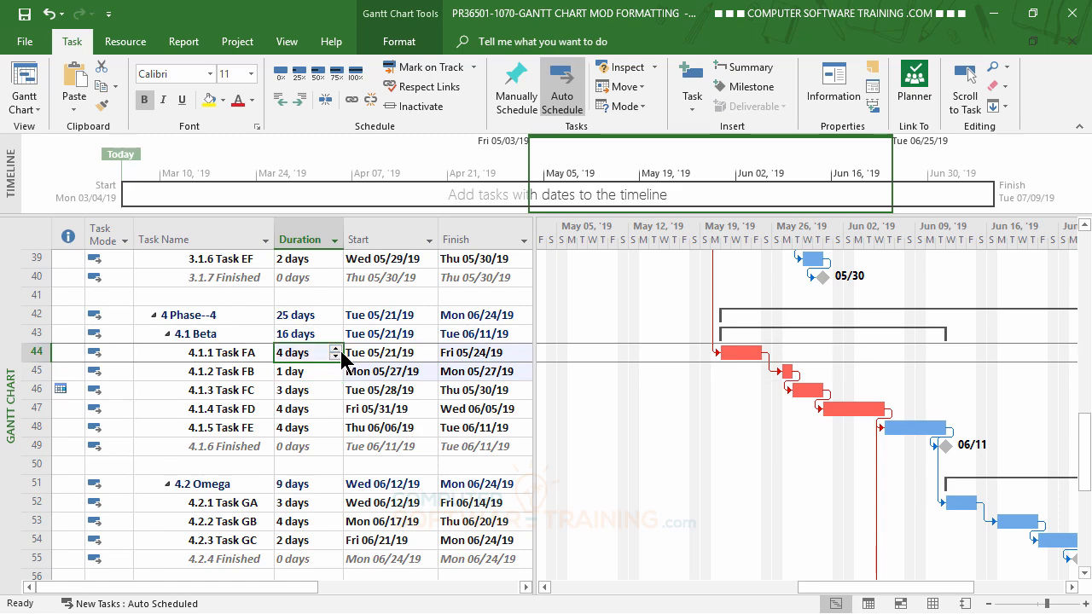
left_click(335, 348)
key("Return")
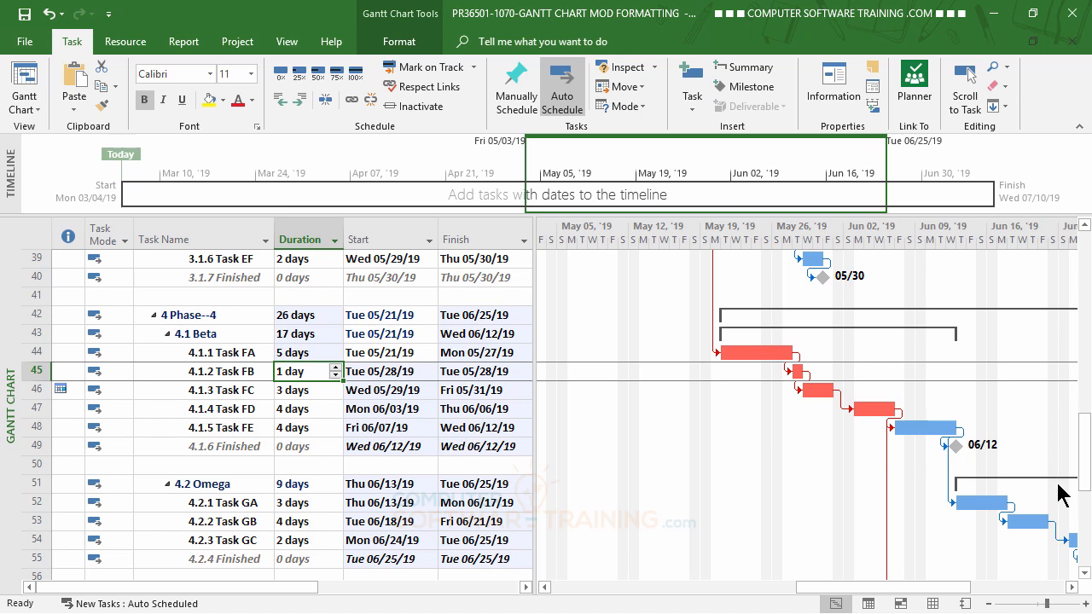
Step: Increase Task FA's duration to 7 days
left_click(303, 353)
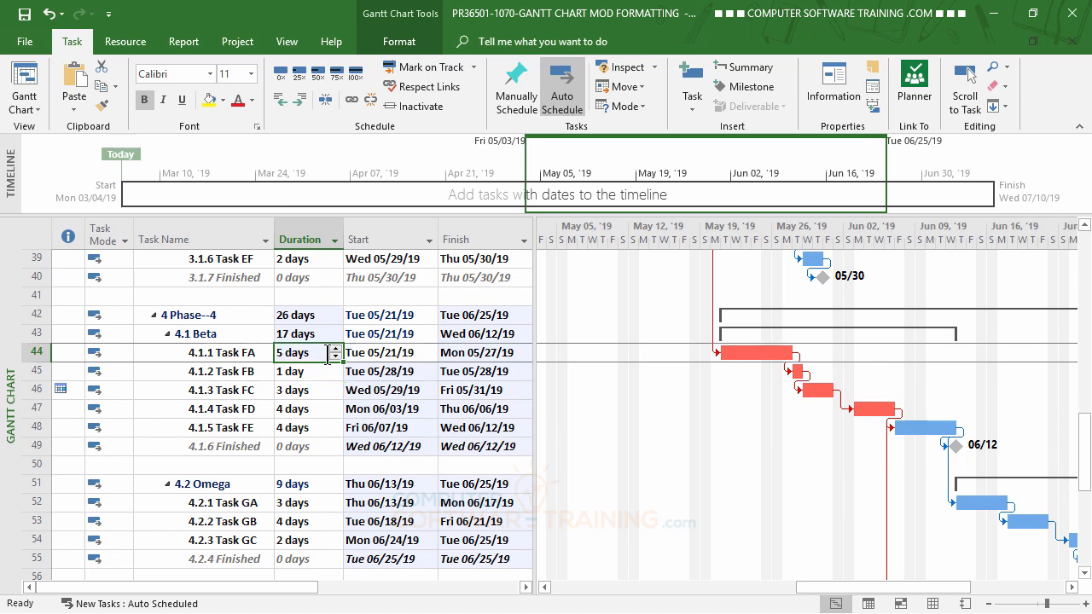
left_click(335, 348)
left_click(335, 348)
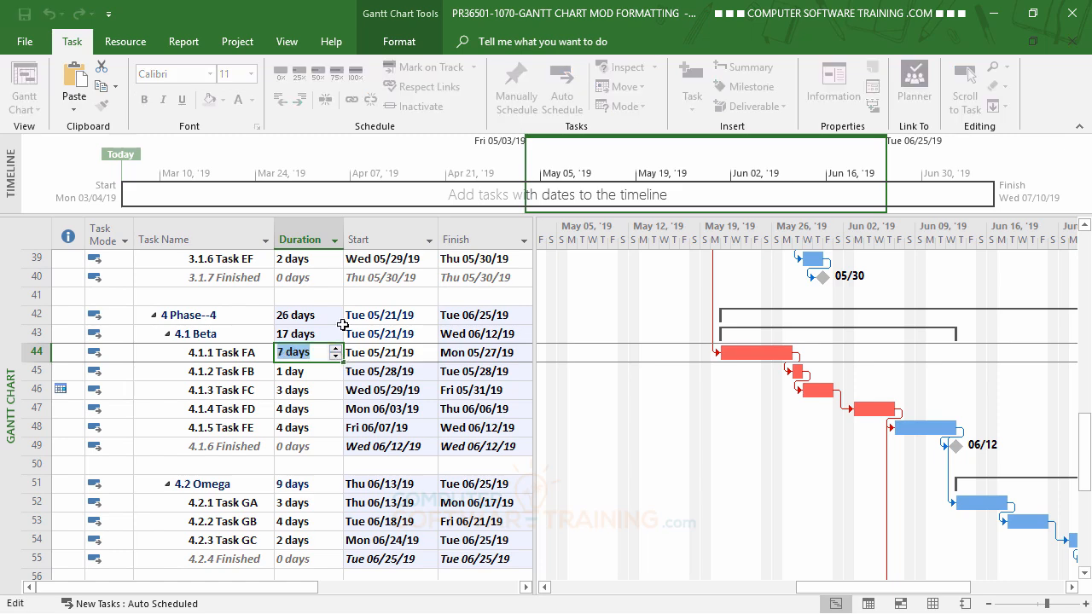
key("Return")
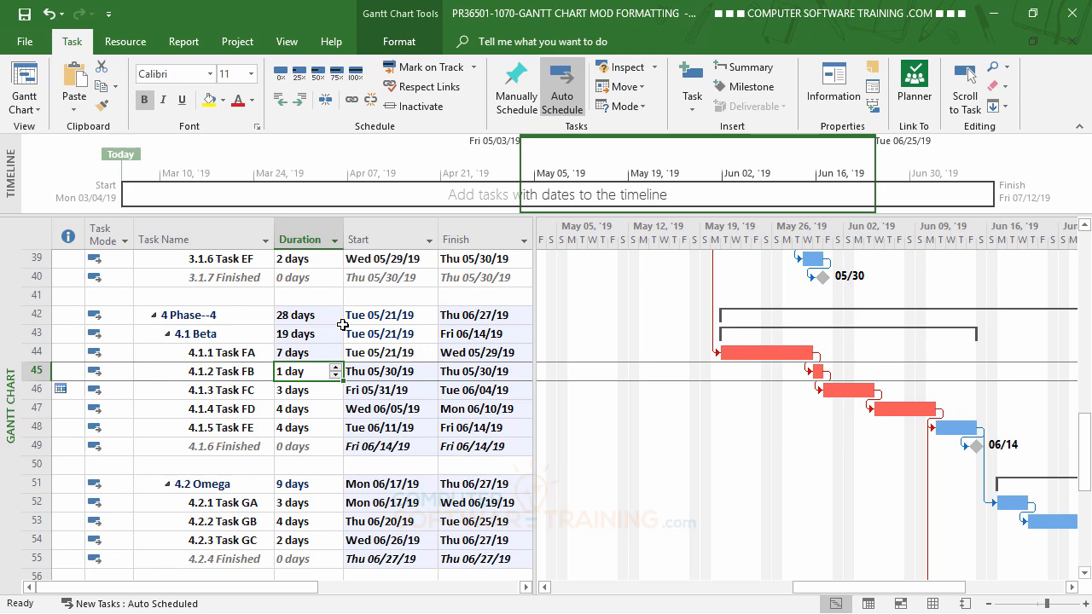
Step: Set the constraint type of Task HB in Phase 5 to Must Finish On
scroll(397, 439, "down", 2)
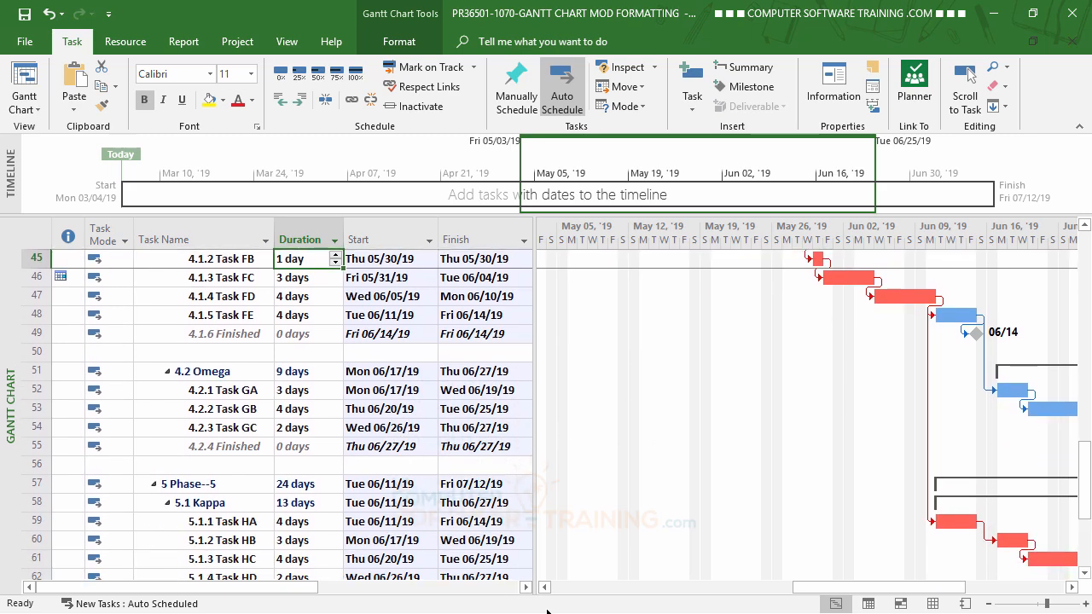
left_click(1071, 587)
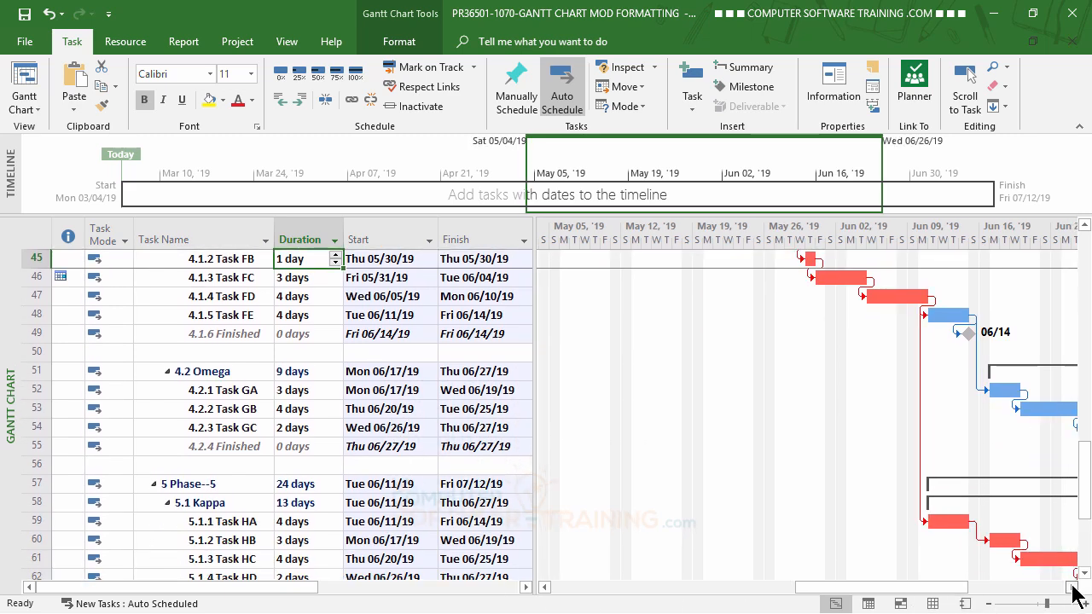
left_click(1071, 587)
left_click(1071, 586)
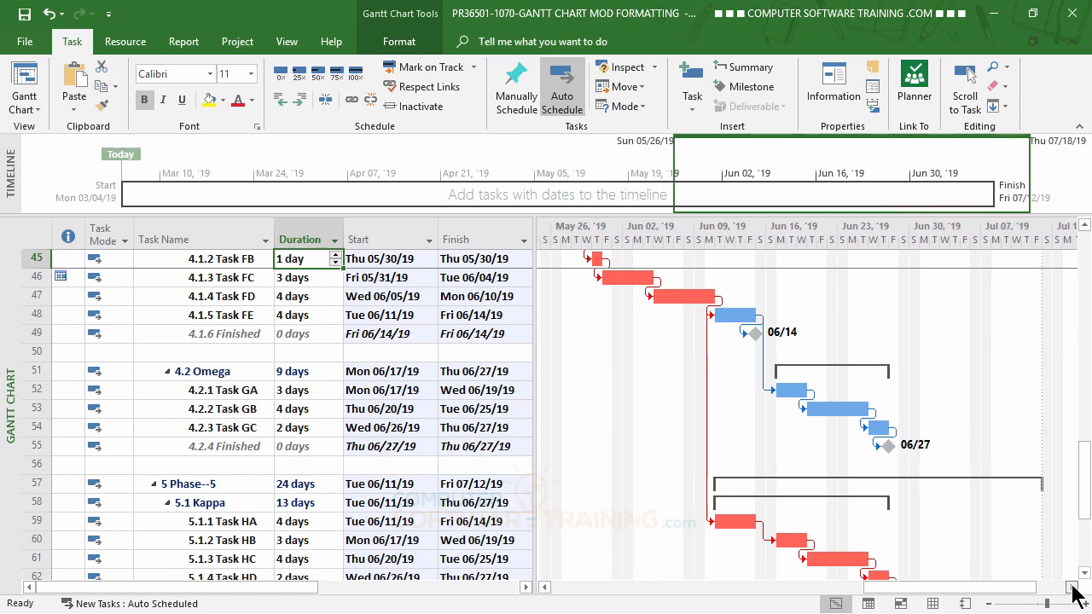
left_click(1071, 586)
left_click(1071, 586)
scroll(691, 448, "down", 3)
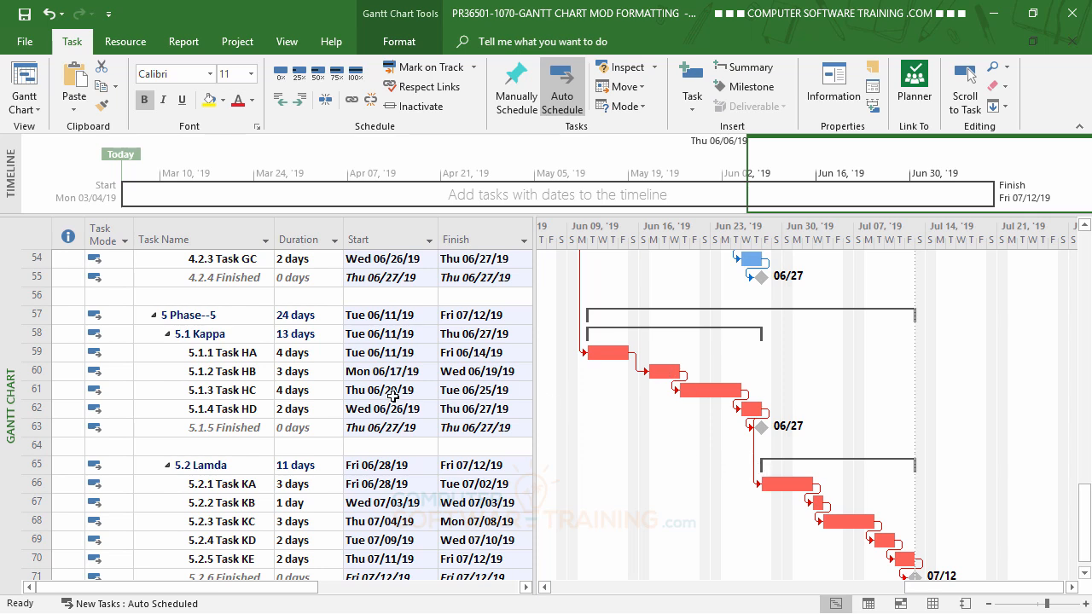
left_click(214, 370)
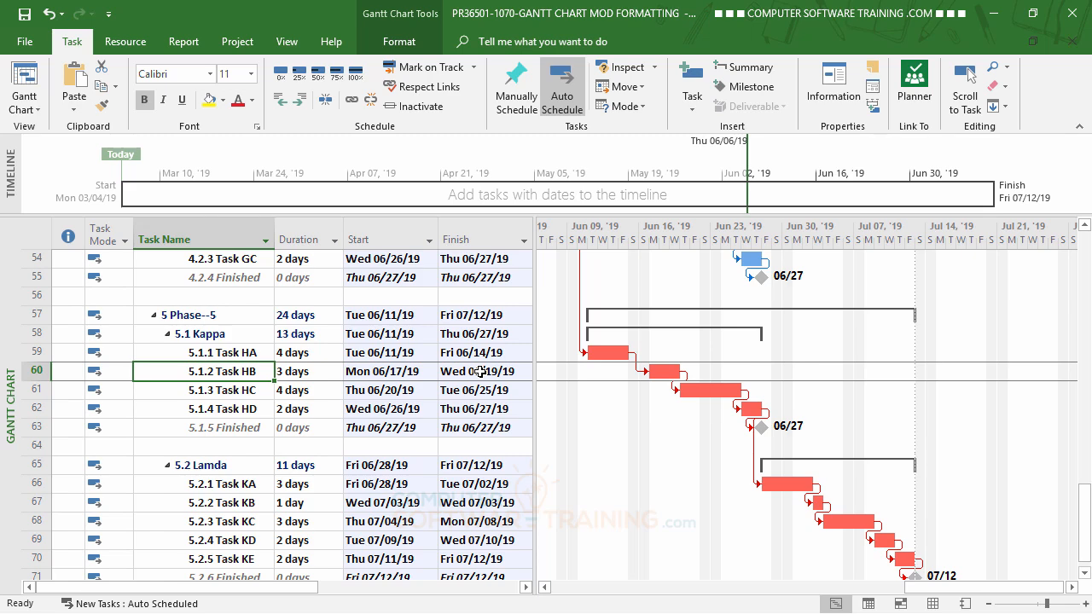
double_click(169, 373)
left_click_drag(454, 159, 345, 35)
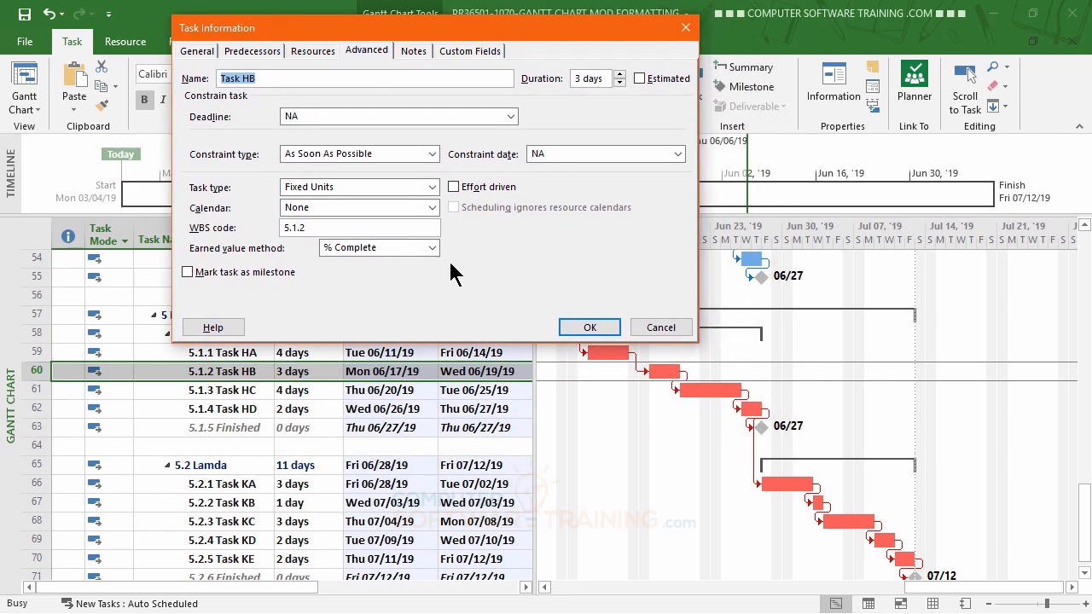
left_click(433, 154)
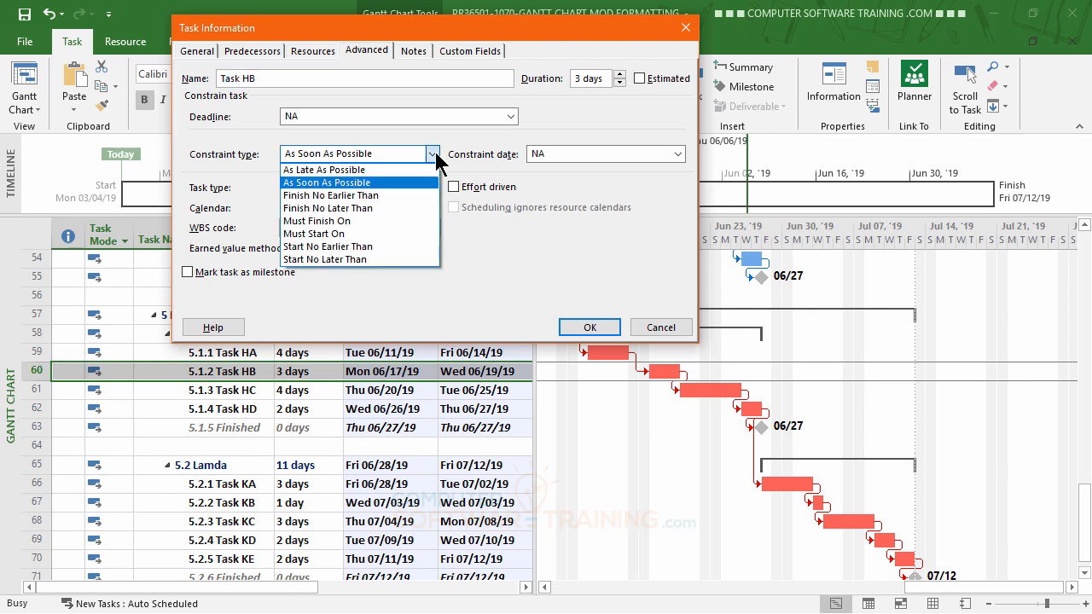
left_click(357, 222)
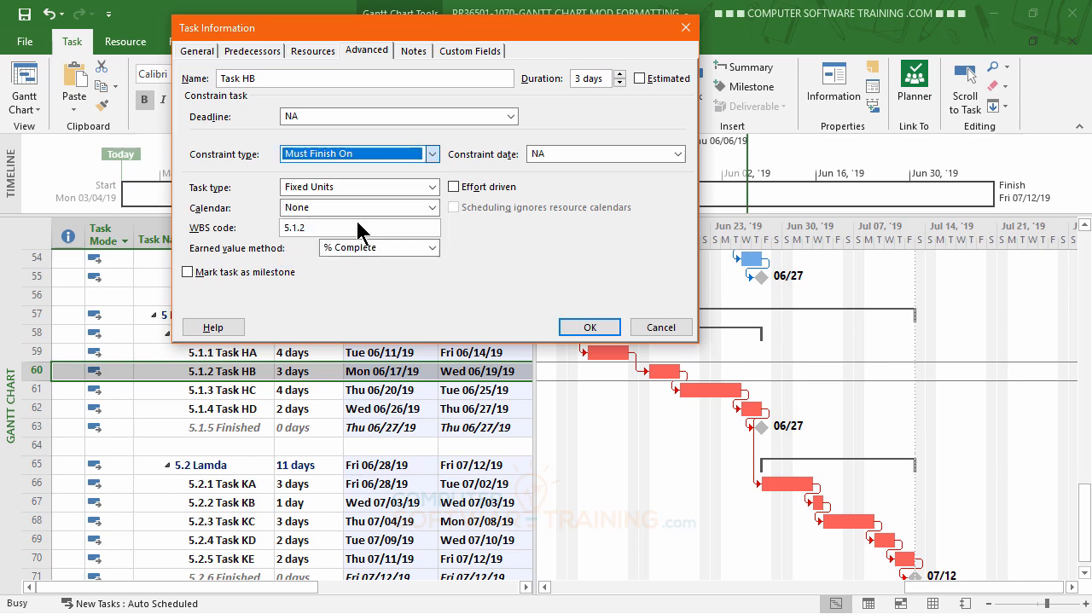
Step: Set Task HB's constraint date to Fri 06/21/19 and choose to continue with the Must Finish On constraint
left_click(678, 154)
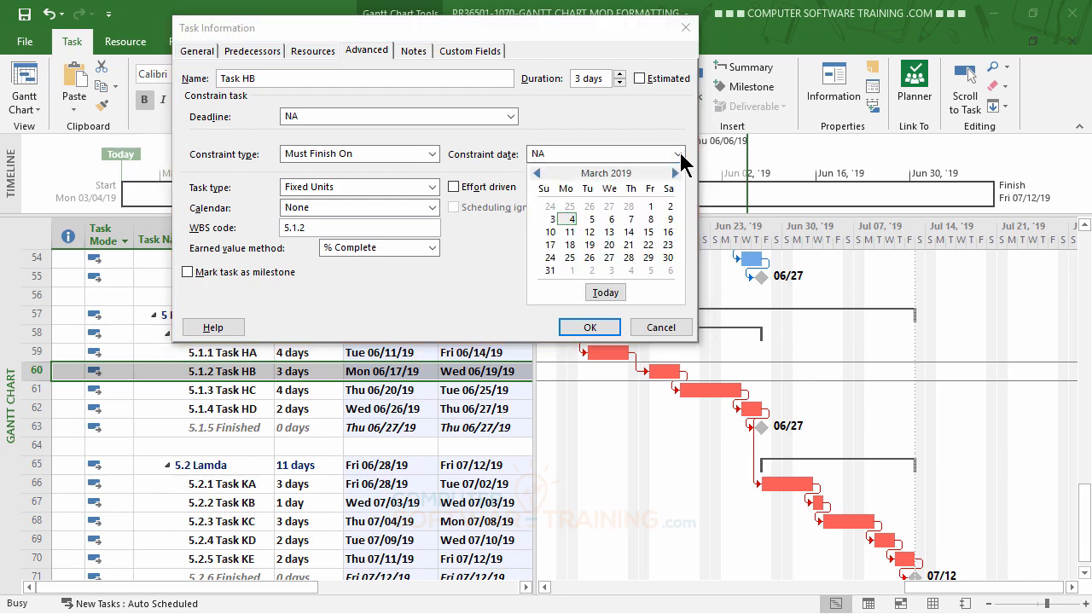
left_click(674, 174)
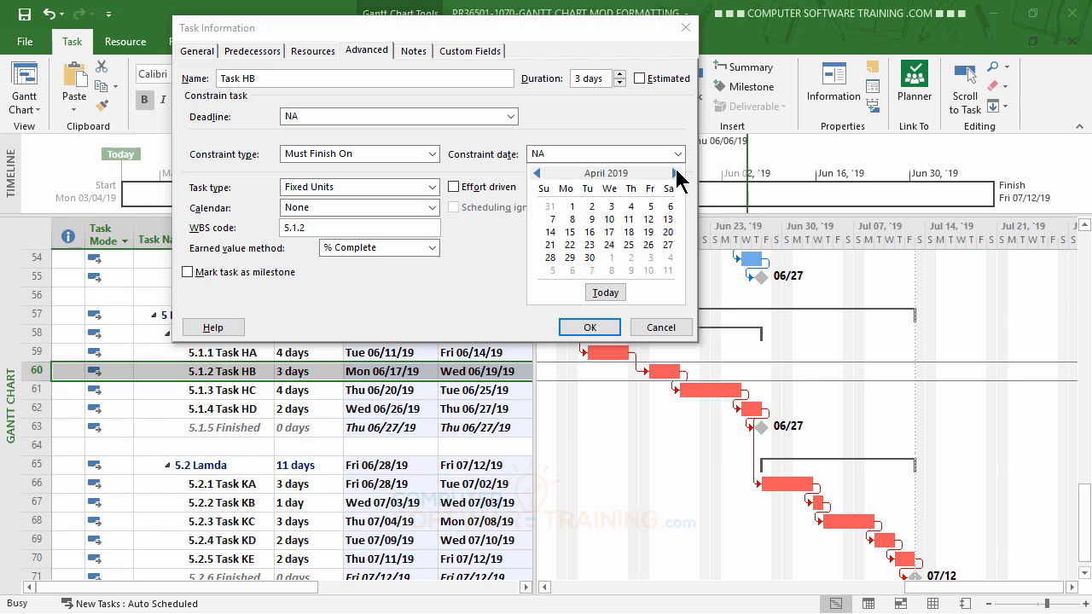
left_click(675, 173)
left_click(674, 173)
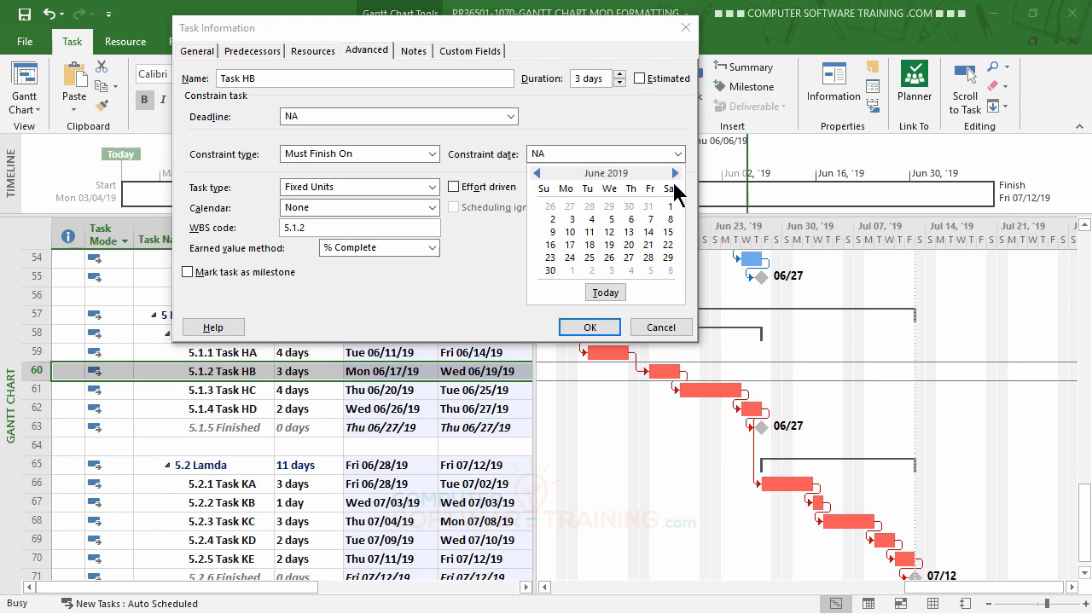
left_click(648, 244)
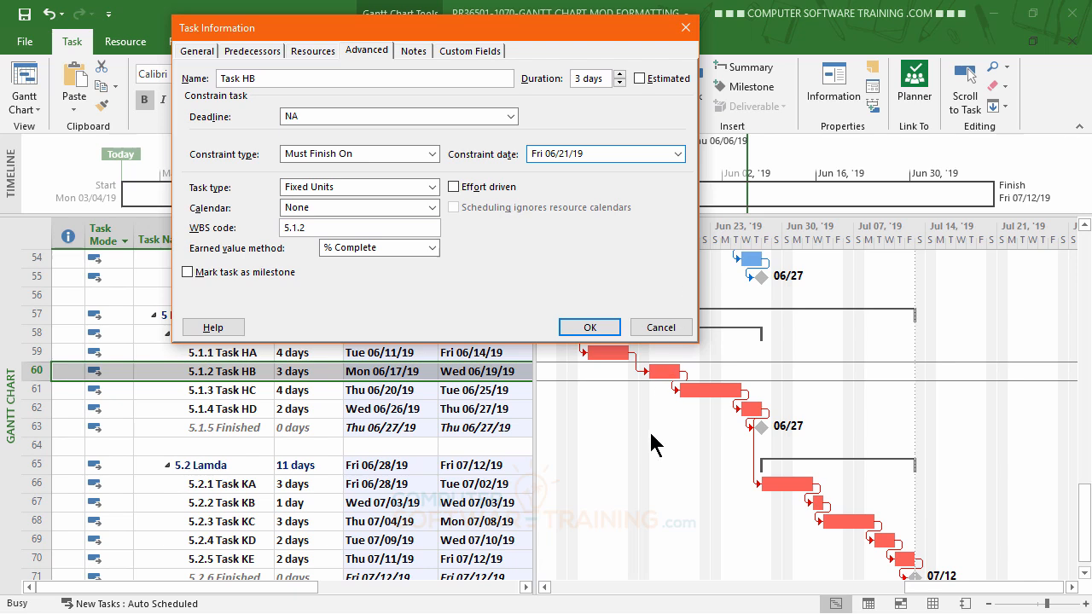
left_click(587, 329)
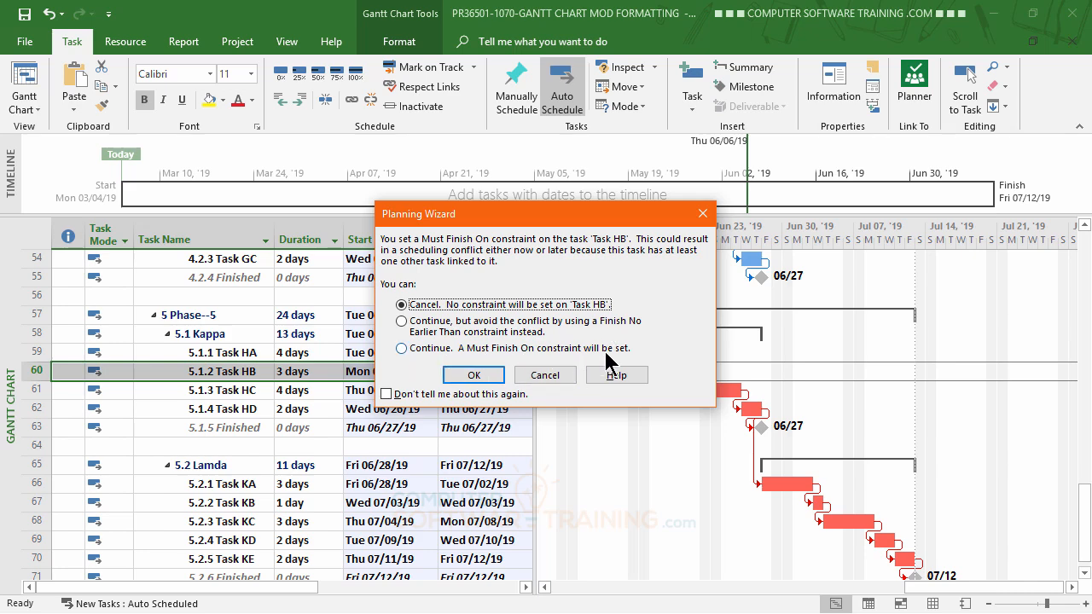
left_click(431, 349)
left_click(474, 374)
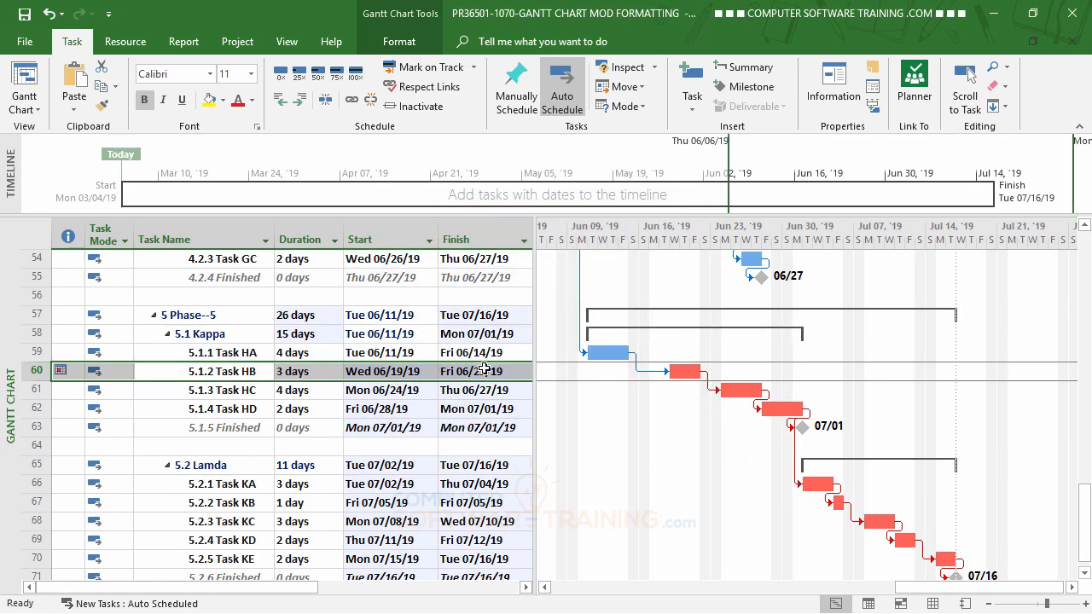
Step: Increase Task FD's duration to 8 days and choose to continue, allowing the scheduling conflict
scroll(542, 373, "up", 1)
scroll(520, 373, "up", 1)
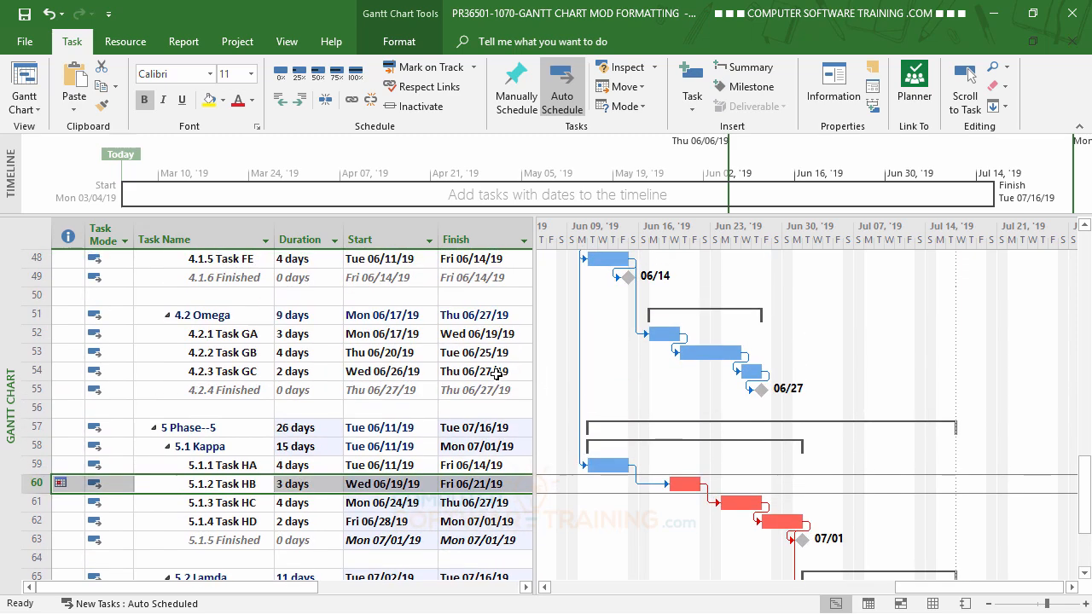
scroll(496, 373, "up", 1)
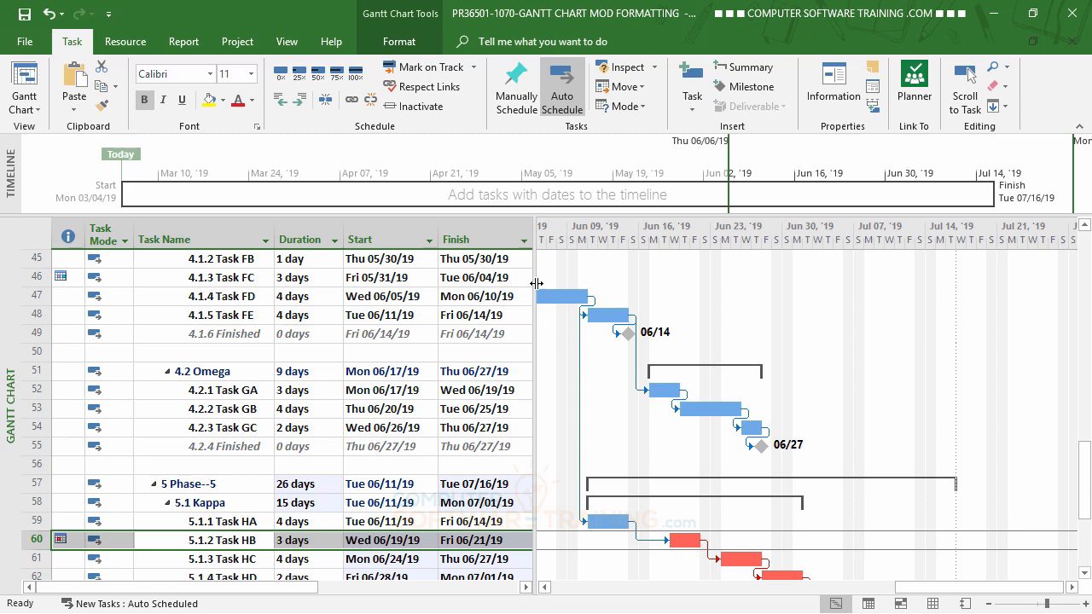
left_click(312, 297)
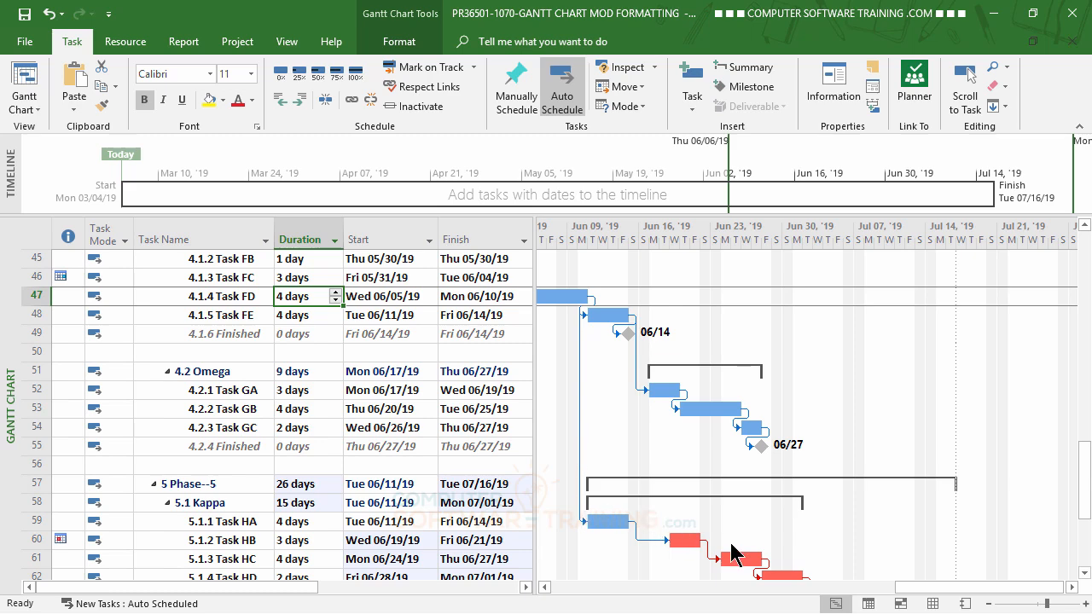
left_click(339, 292)
left_click(339, 292)
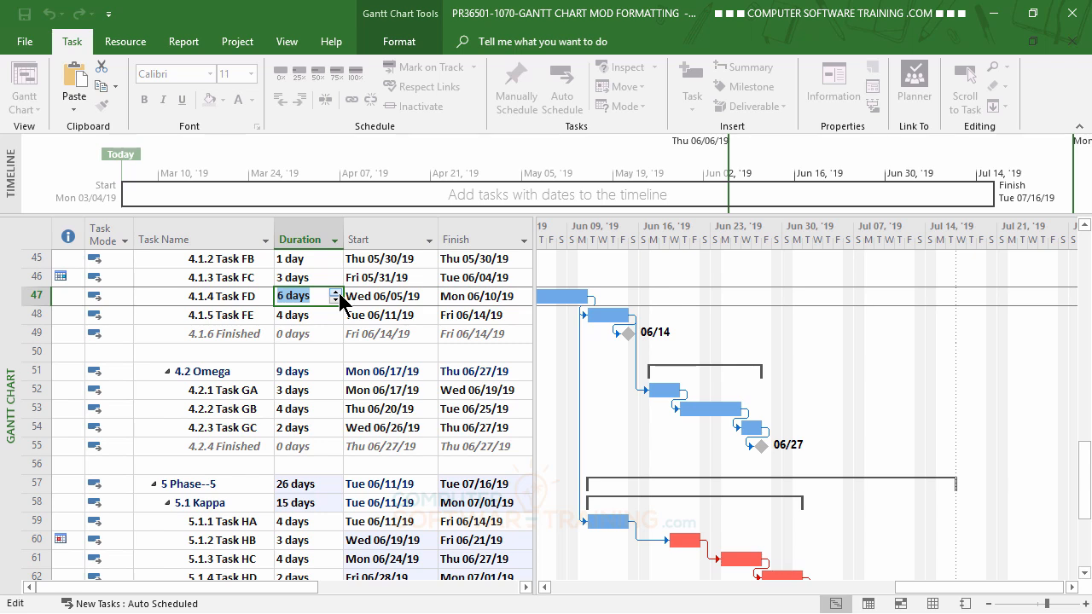
left_click(338, 293)
left_click(339, 292)
key("Return")
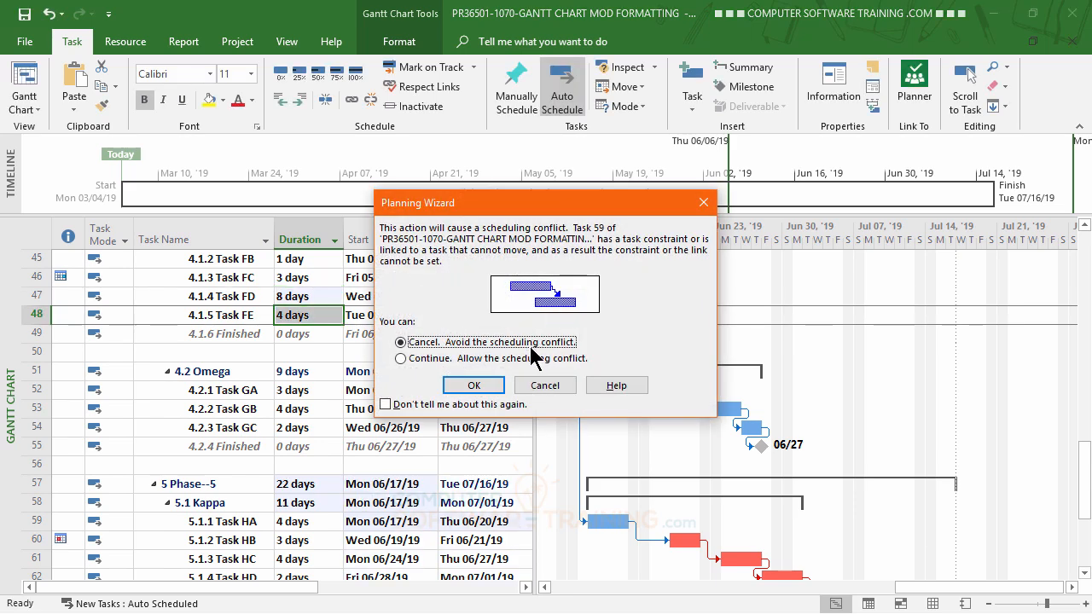
left_click(403, 360)
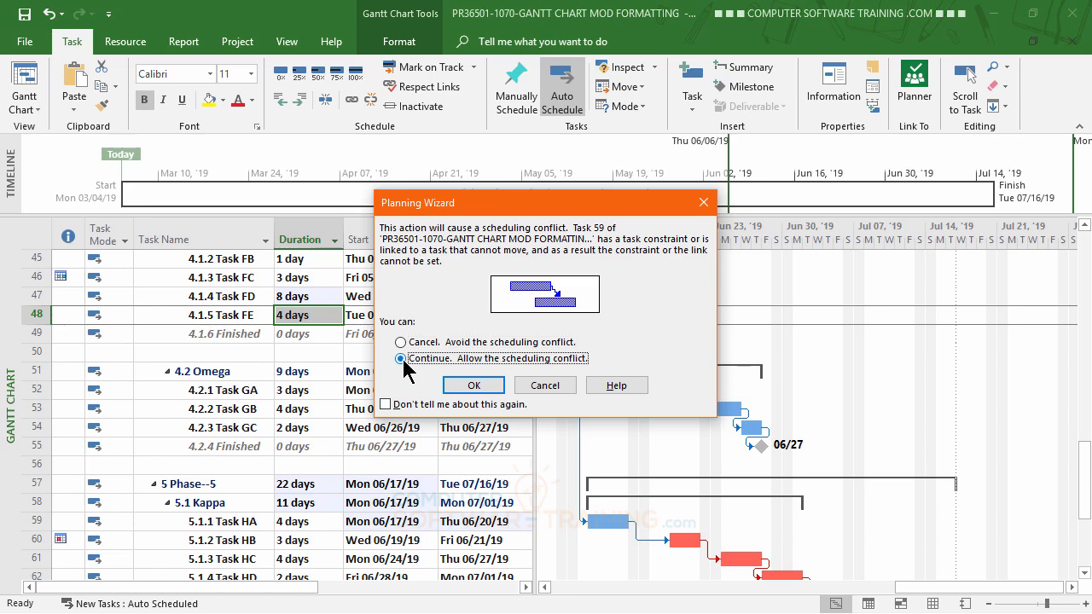
left_click(473, 389)
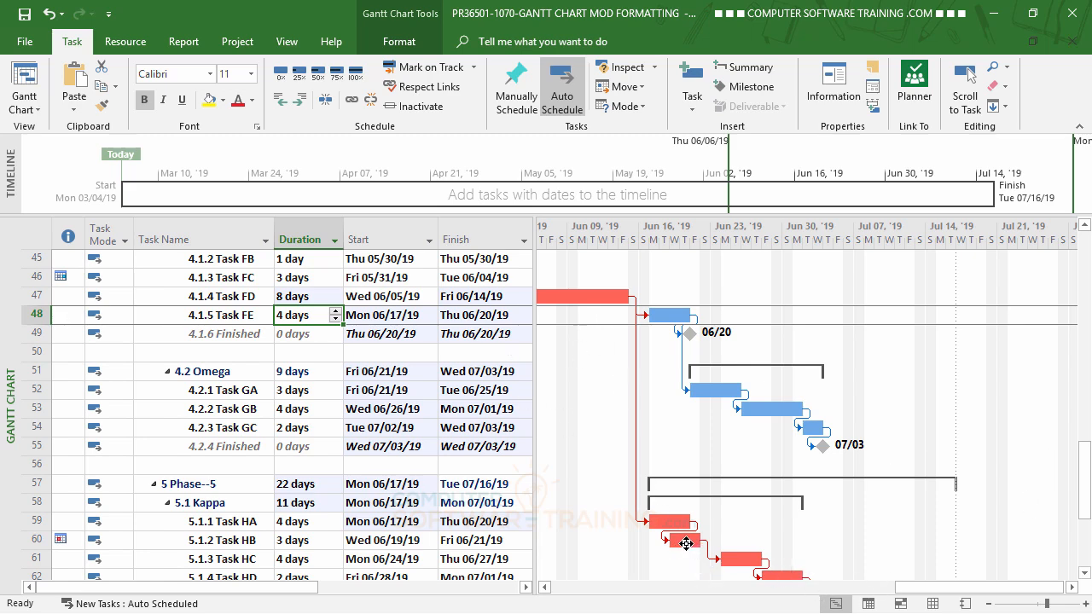
Step: Increase the duration of Task HA in Phase 5 to 9 days
mouse_move(691, 543)
left_click(304, 526)
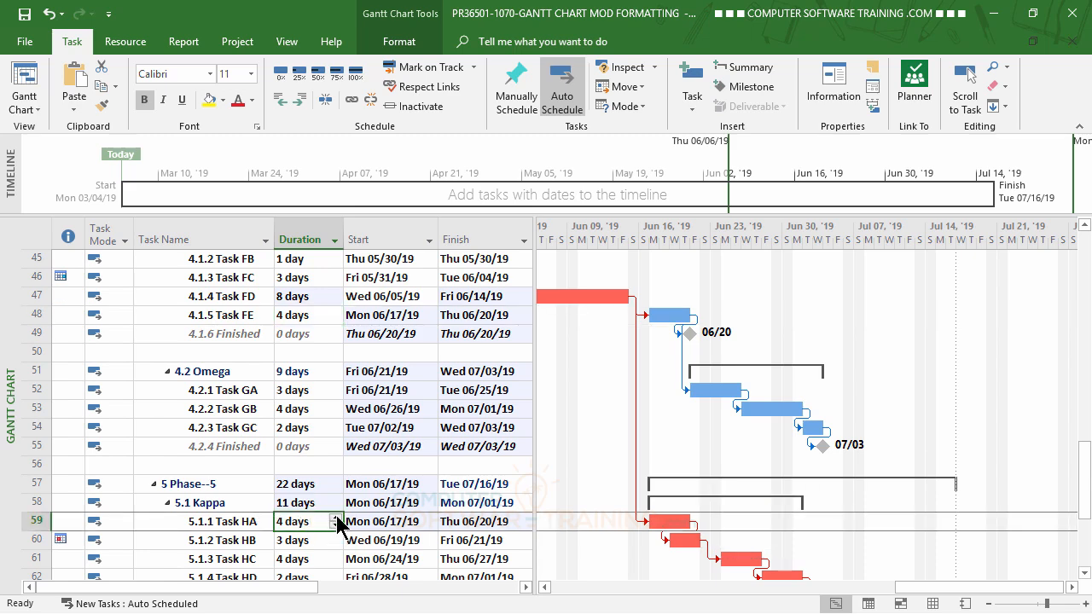
left_click(337, 517)
left_click(337, 517)
left_click(336, 517)
left_click(337, 516)
left_click(337, 517)
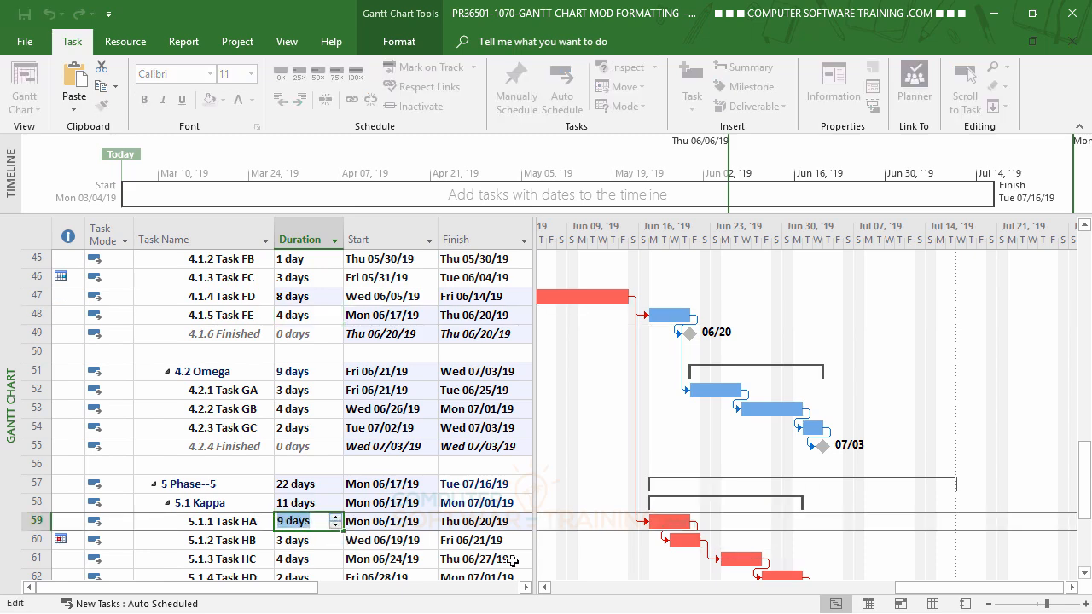
key("Return")
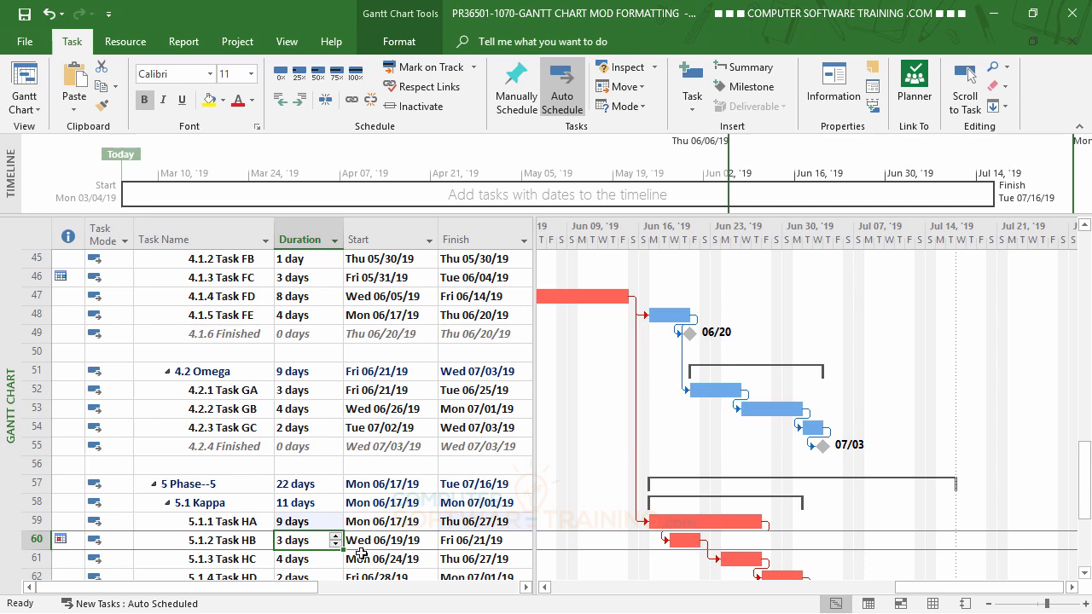
Step: Examine Task HB's constraint and the Phase 5 tasks around it, and return the task list and Gantt chart to the project start
mouse_move(61, 540)
scroll(352, 436, "down", 3)
scroll(353, 437, "up", 3)
scroll(353, 438, "up", 4)
scroll(353, 438, "down", 7)
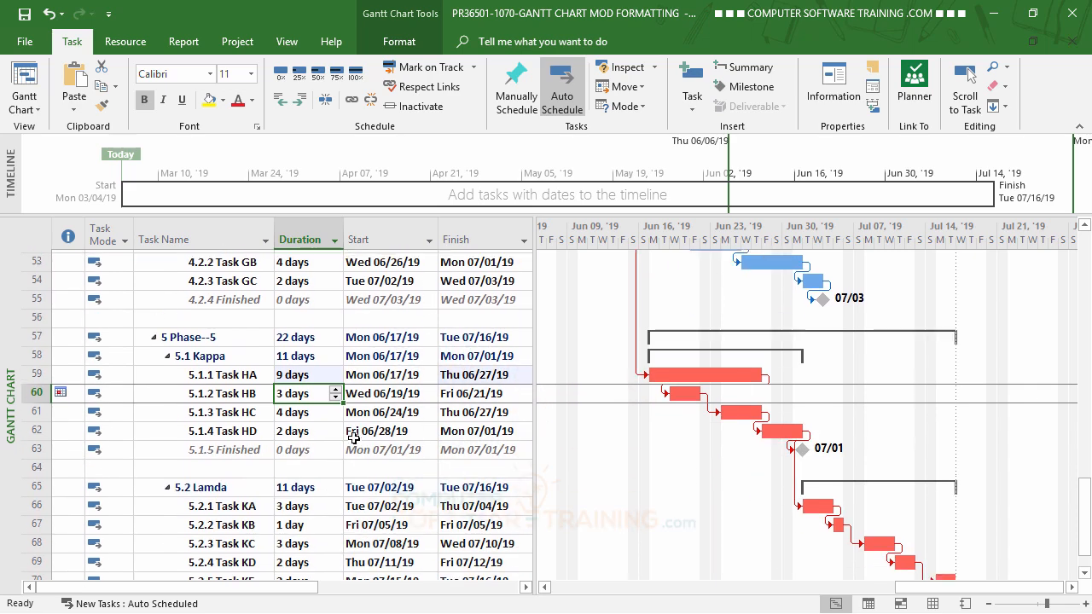
scroll(353, 438, "down", 1)
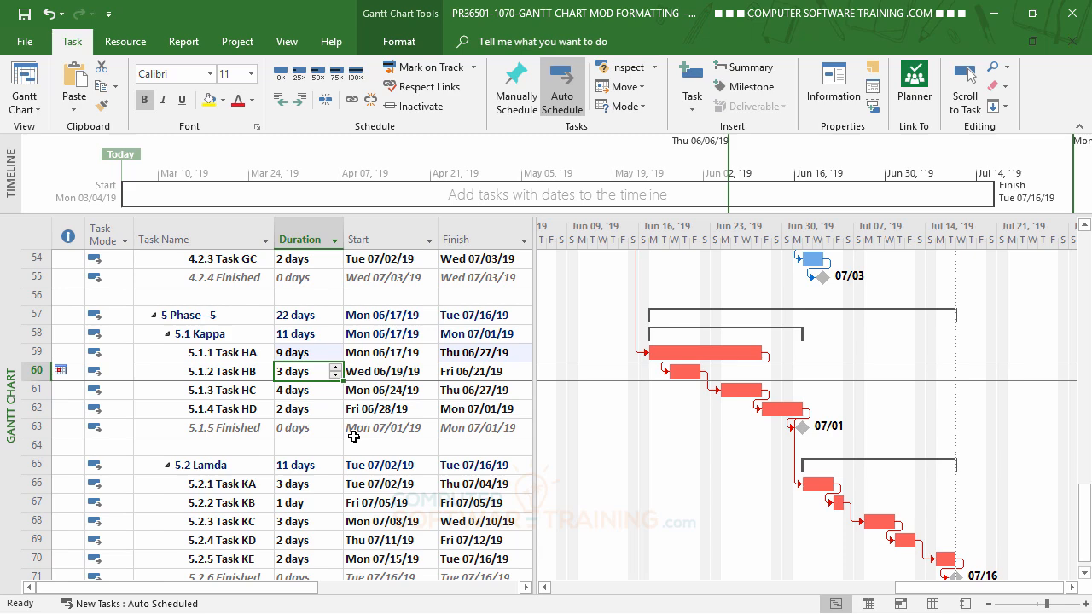
scroll(353, 437, "up", 10)
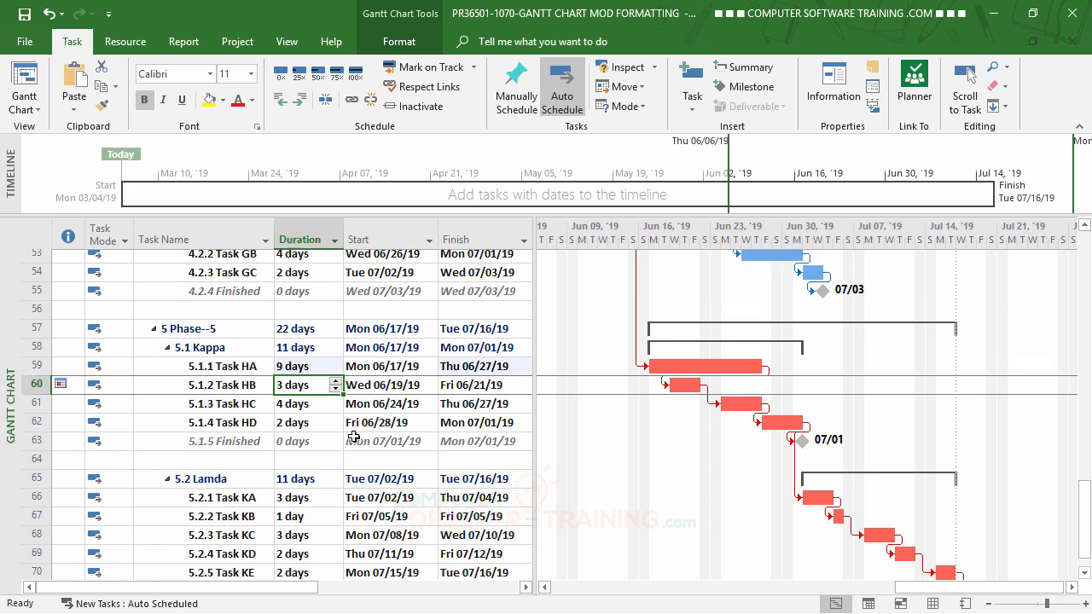
scroll(353, 436, "up", 8)
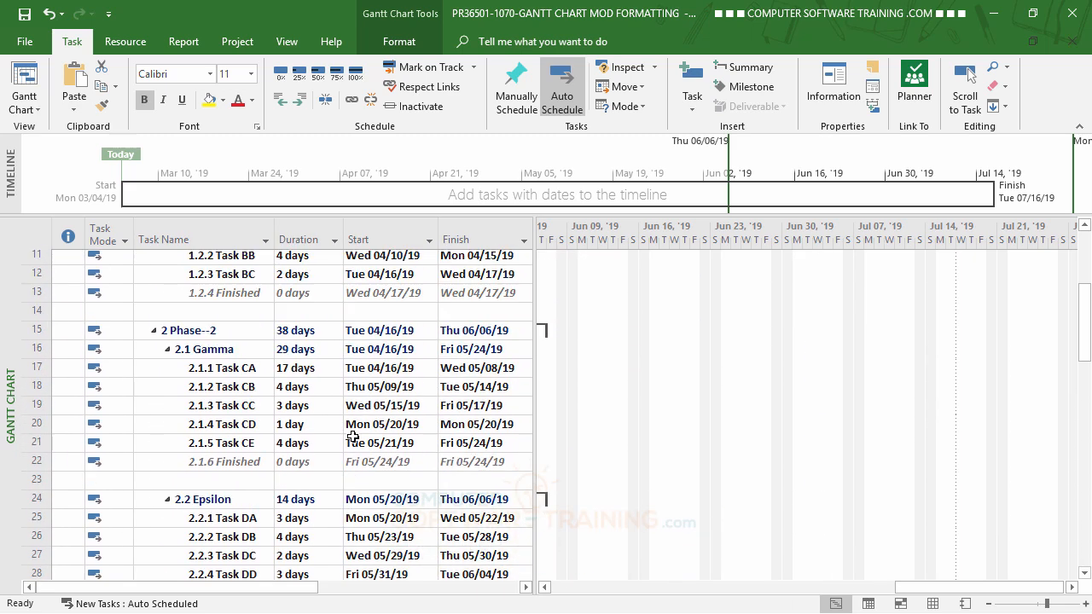
left_click(543, 587)
left_click_drag(544, 587, 543, 587)
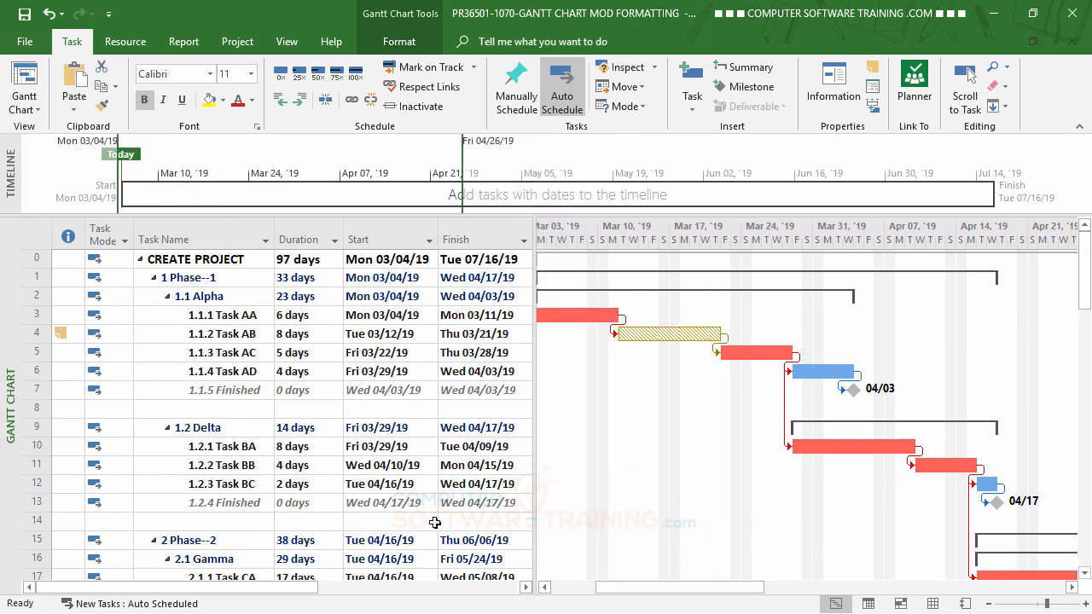
left_click(545, 587)
left_click(545, 586)
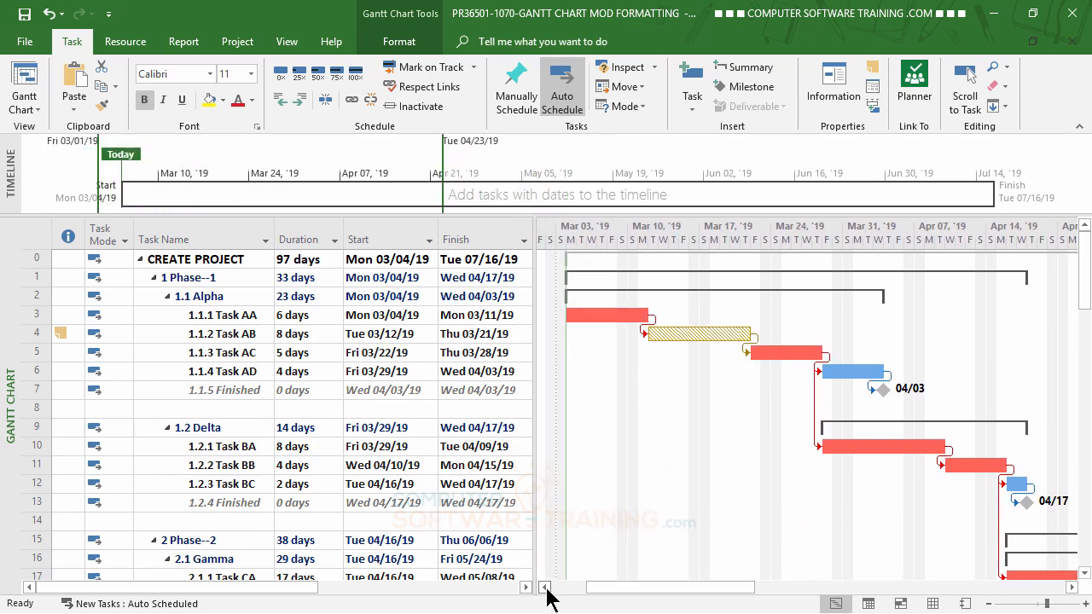